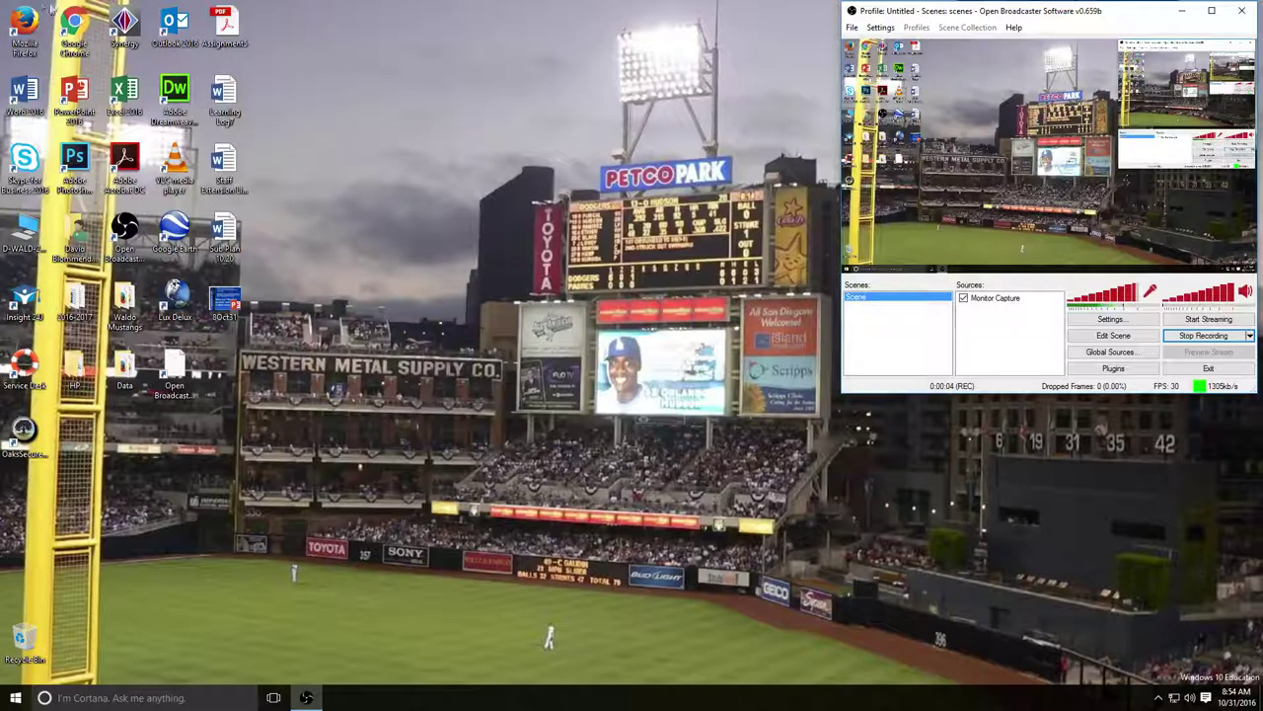
# Step: Launch Google Chrome from its desktop icon
pyautogui.doubleClick(77, 24)
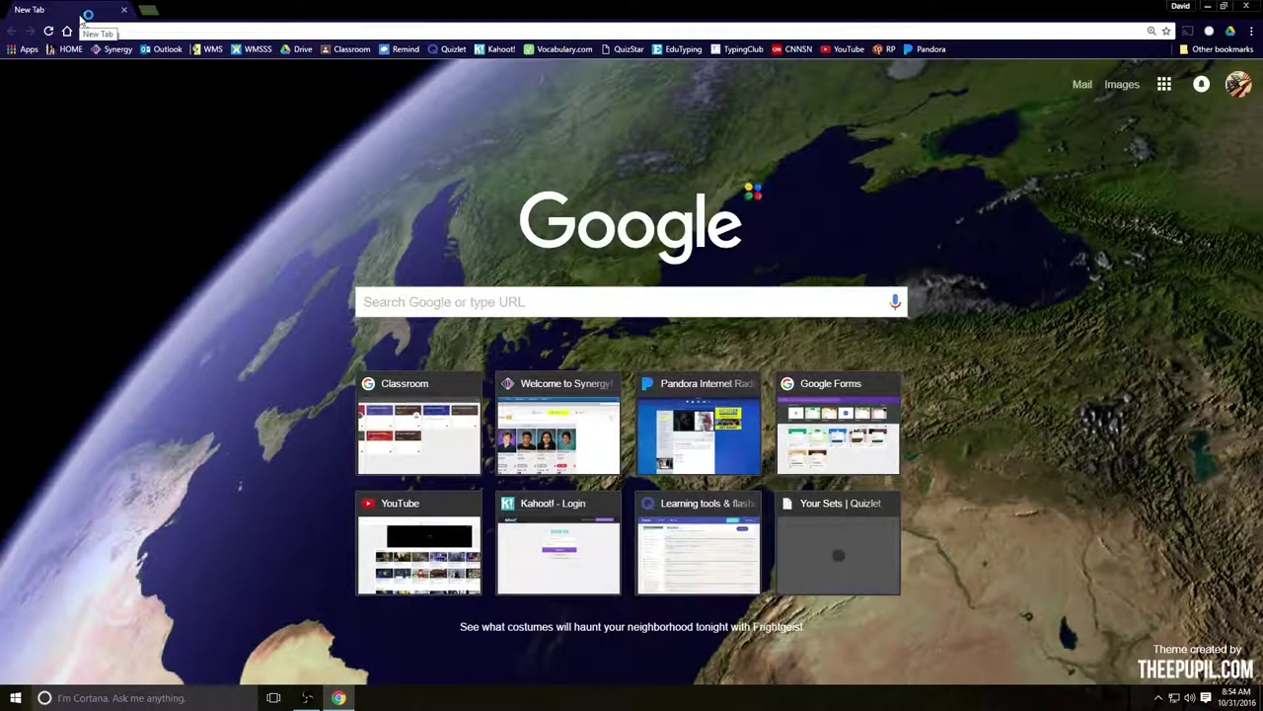
# Step: From the Google apps page, start a new spreadsheet from the Sheets Monthly budget template
pyautogui.click(28, 49)
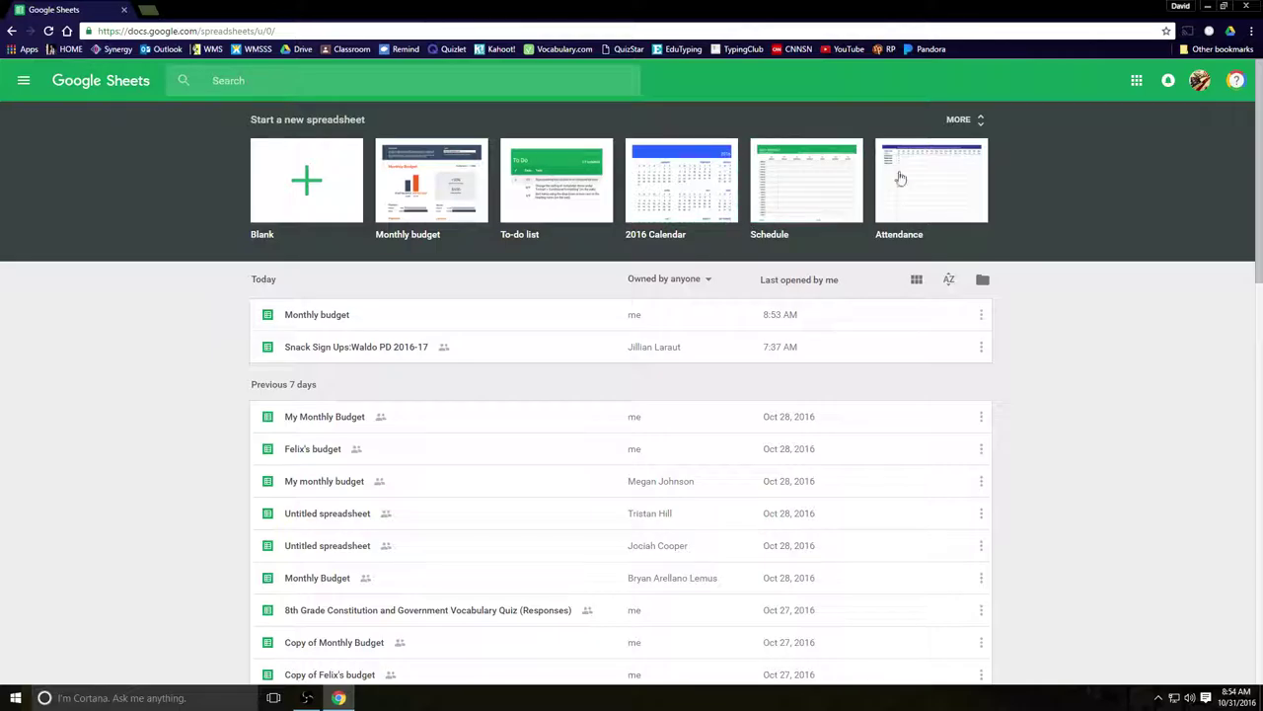
pyautogui.click(981, 120)
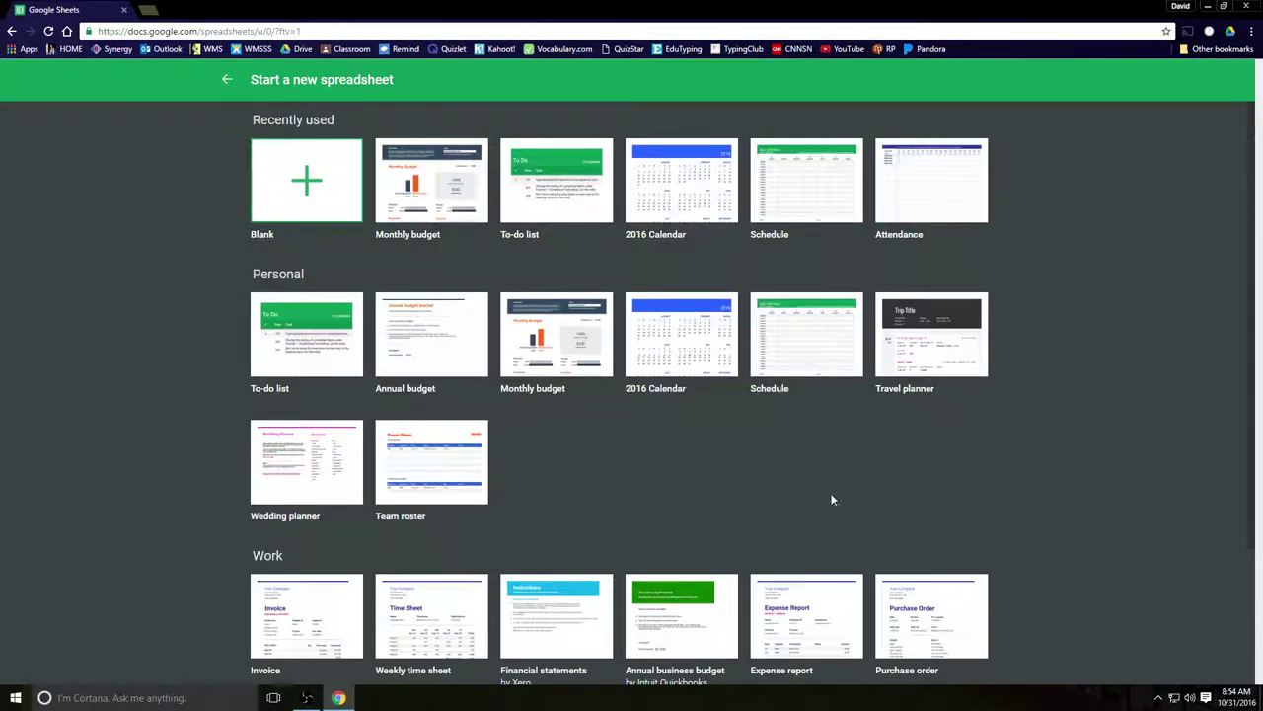
pyautogui.click(540, 343)
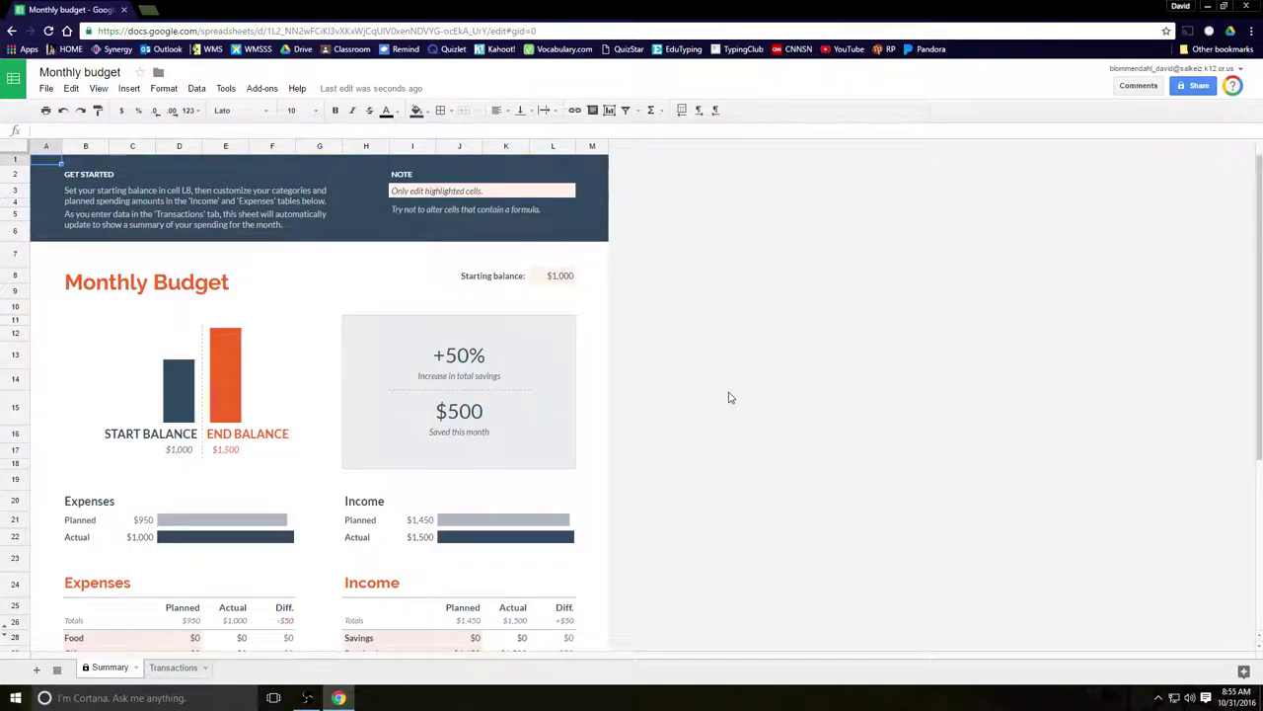
pyautogui.scroll(-2, 834, 486)
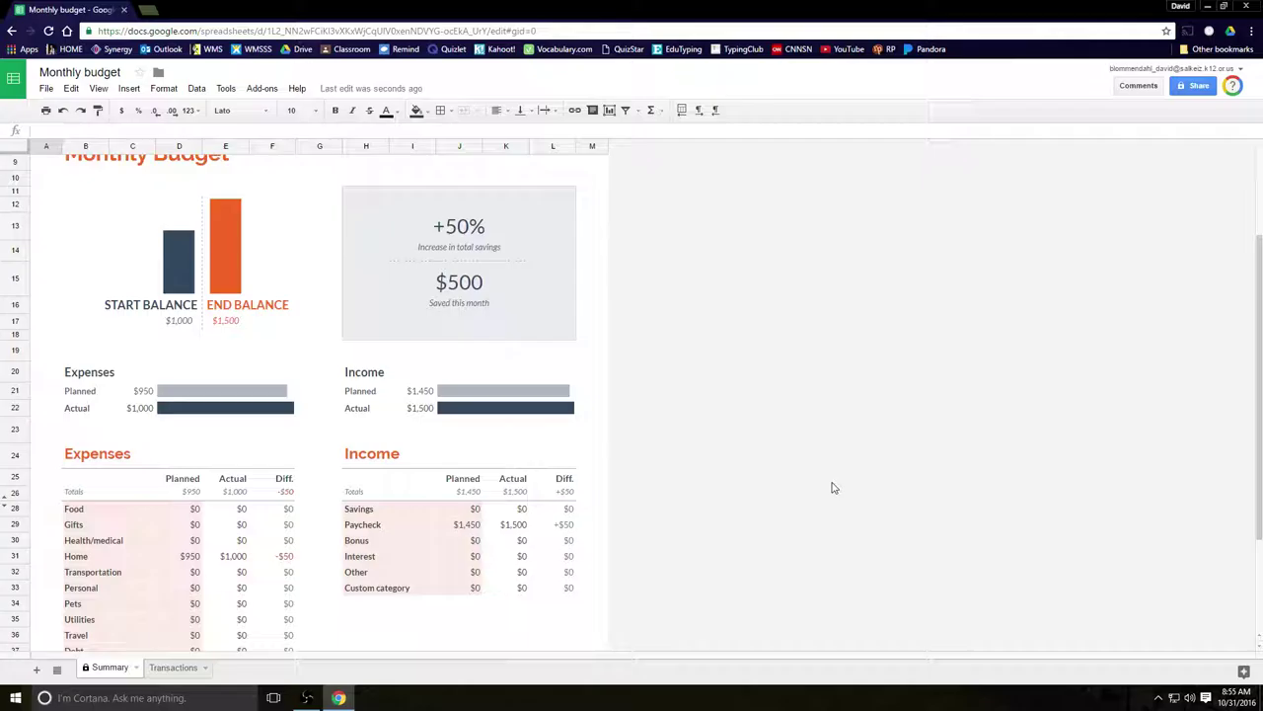
pyautogui.scroll(-1, 834, 488)
pyautogui.scroll(-1, 834, 488)
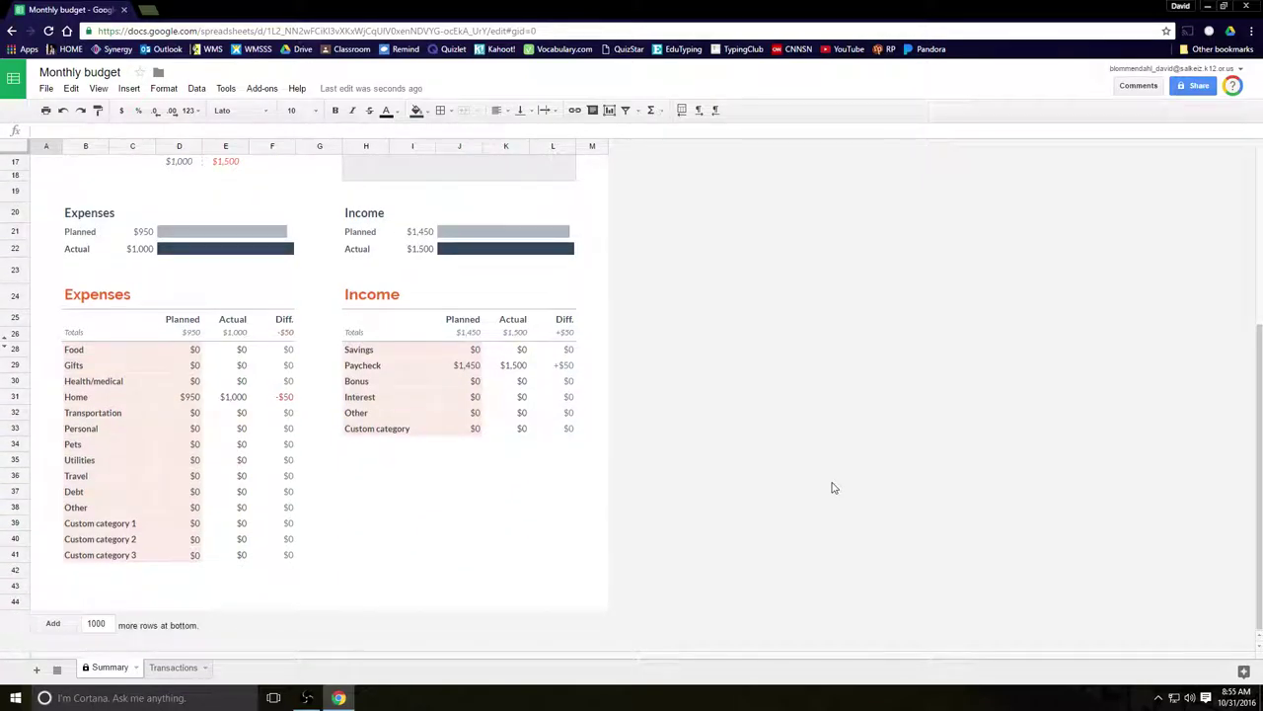
pyautogui.scroll(2, 834, 488)
pyautogui.scroll(1, 834, 488)
pyautogui.scroll(1, 834, 488)
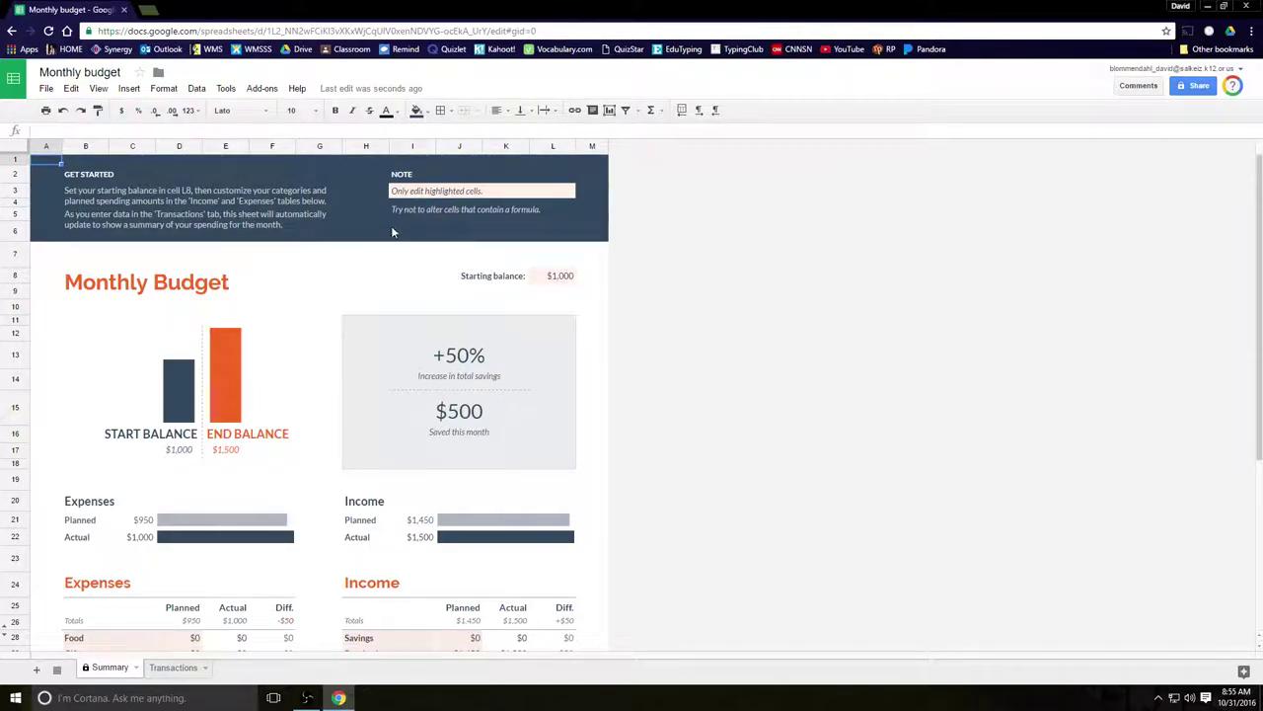
pyautogui.scroll(-1, 549, 248)
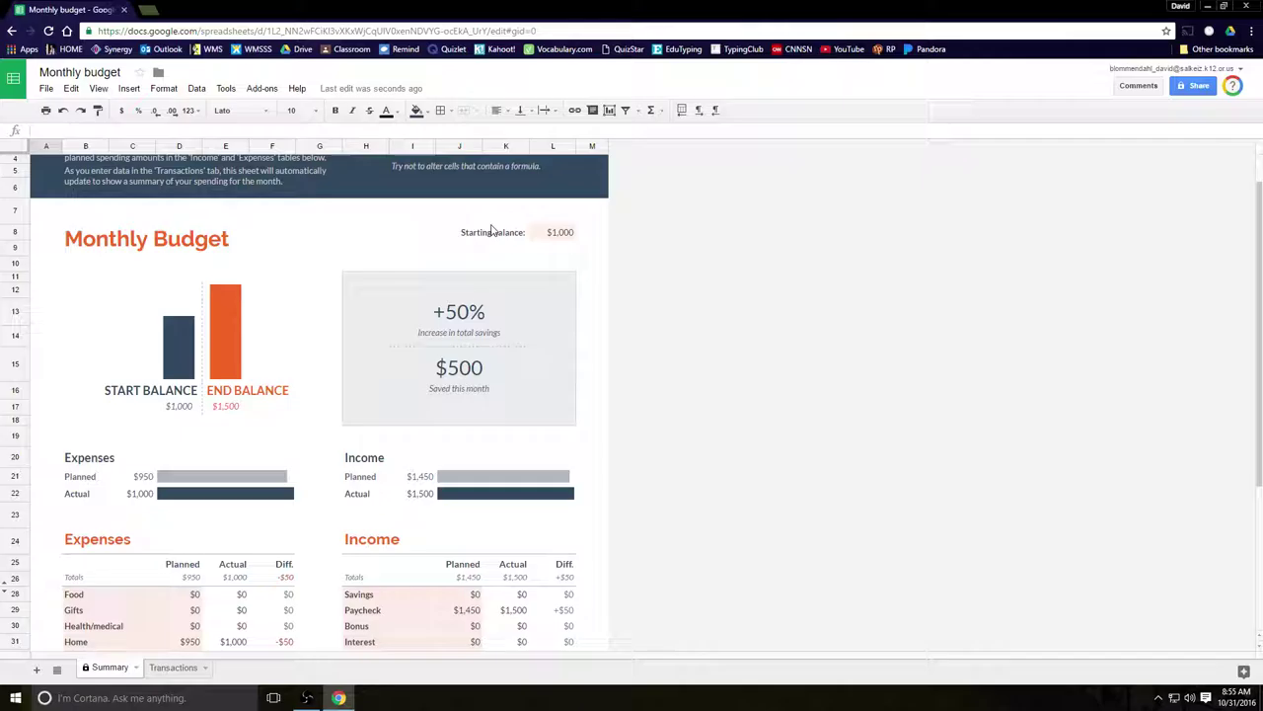
# Step: Clear the starting balance so it reads $0
pyautogui.click(556, 235)
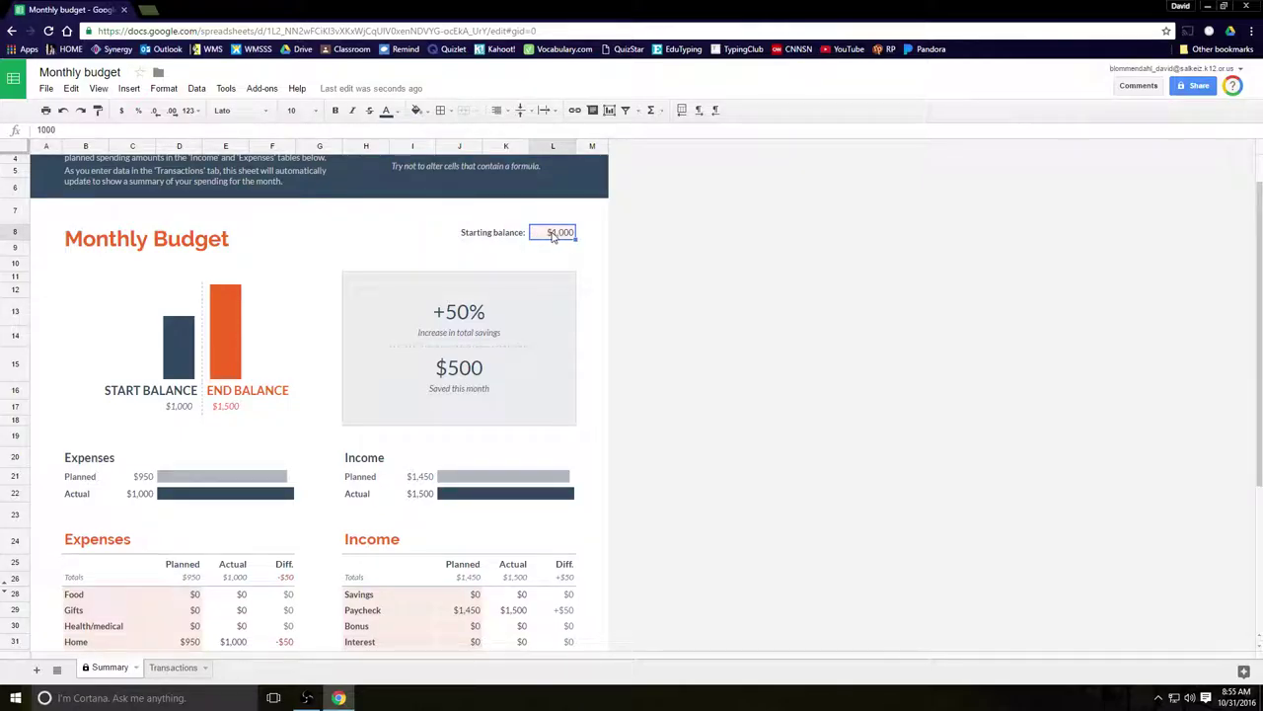
pyautogui.press('Delete')
pyautogui.click(593, 265)
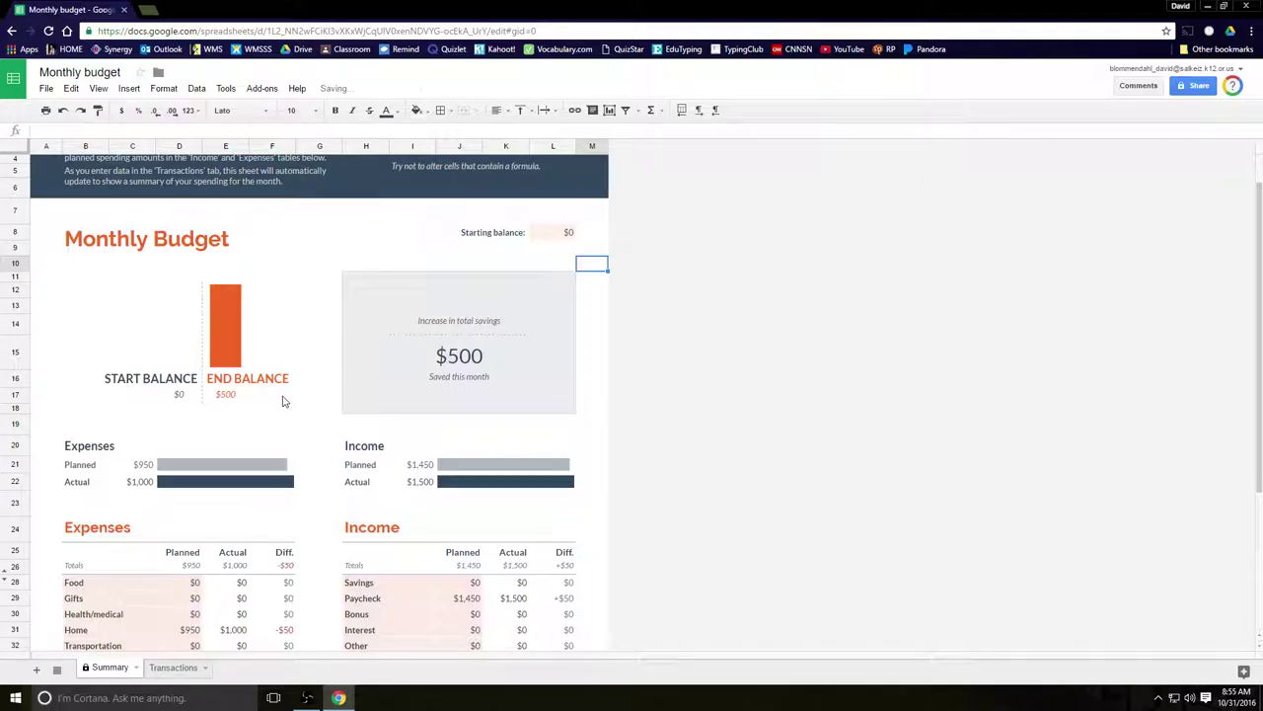
pyautogui.scroll(-1, 286, 402)
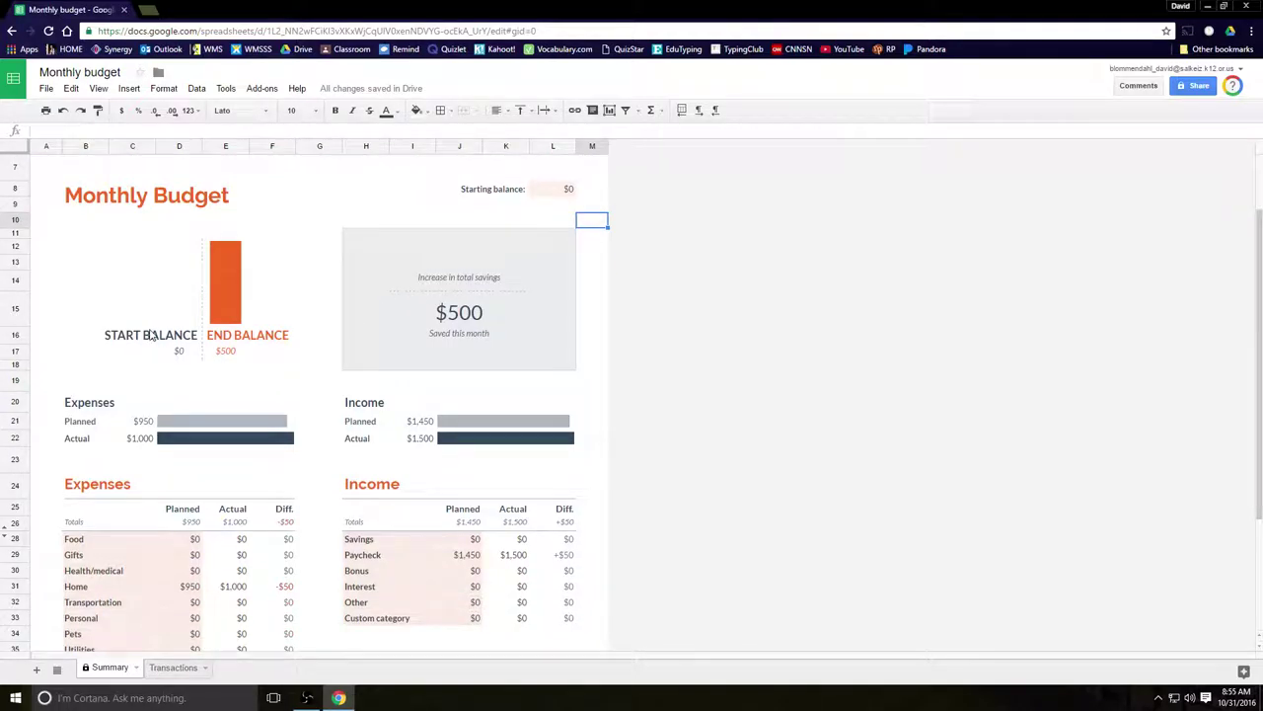
pyautogui.scroll(-1, 153, 335)
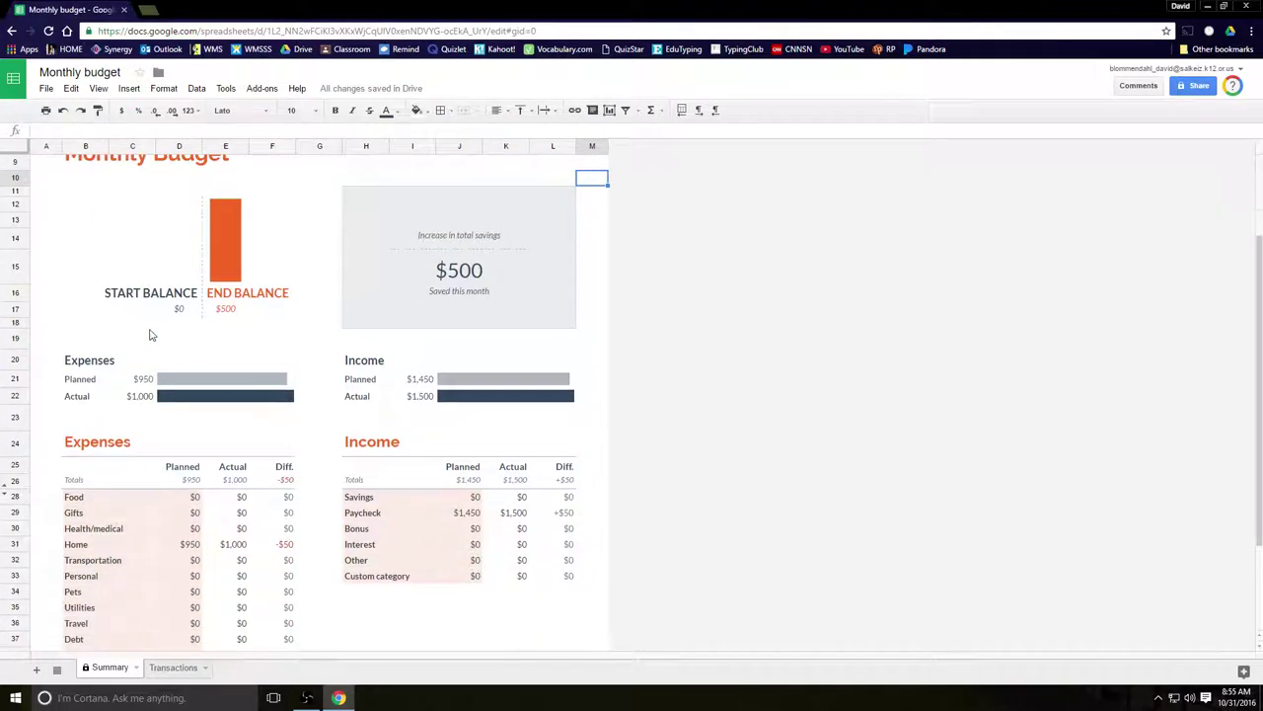
pyautogui.scroll(-1, 151, 335)
pyautogui.scroll(-1, 151, 335)
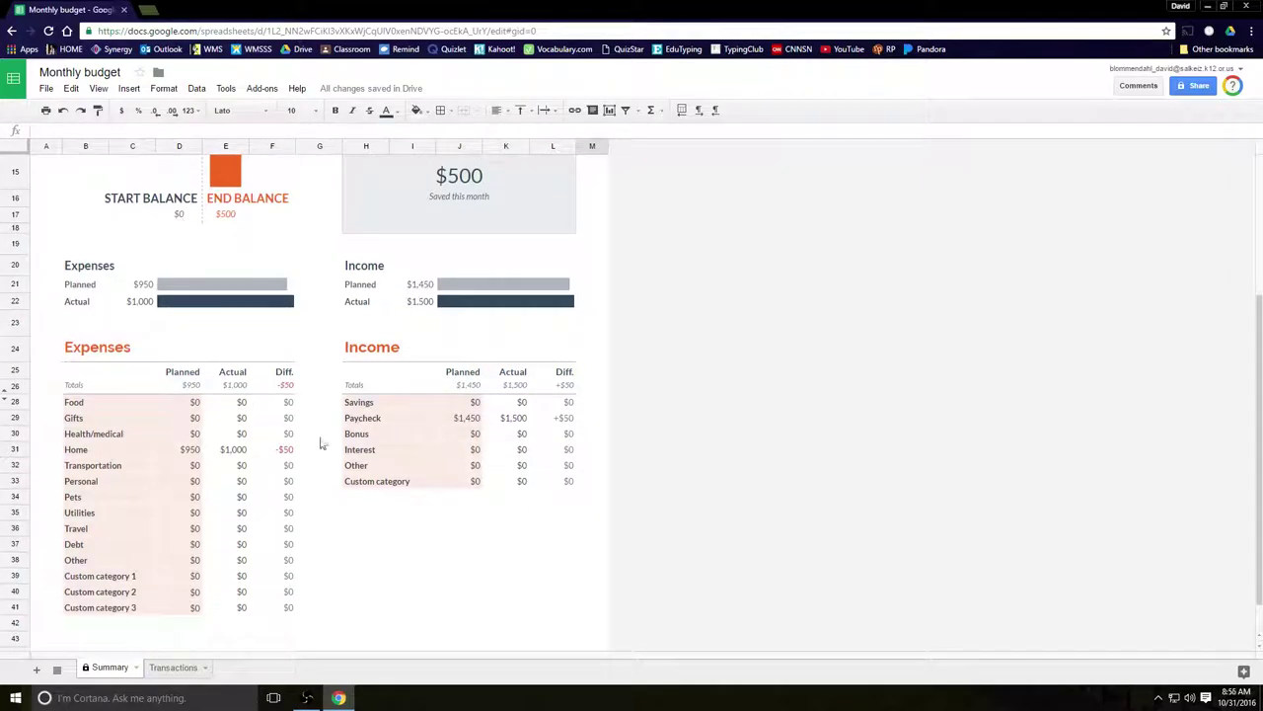
# Step: Enter Paycheck income as 4000 planned and 3985.12 actual, accepting the protected-cell warning
pyautogui.click(403, 417)
pyautogui.click(459, 421)
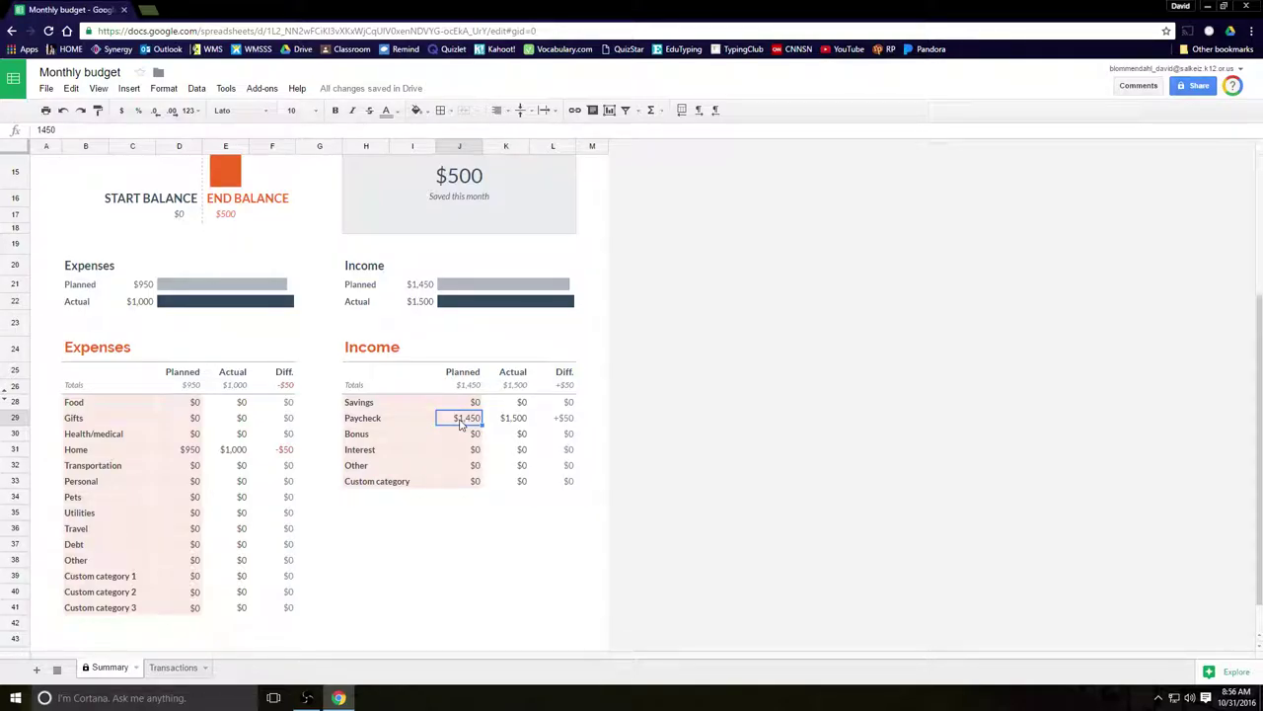
pyautogui.write('4000')
pyautogui.click(518, 422)
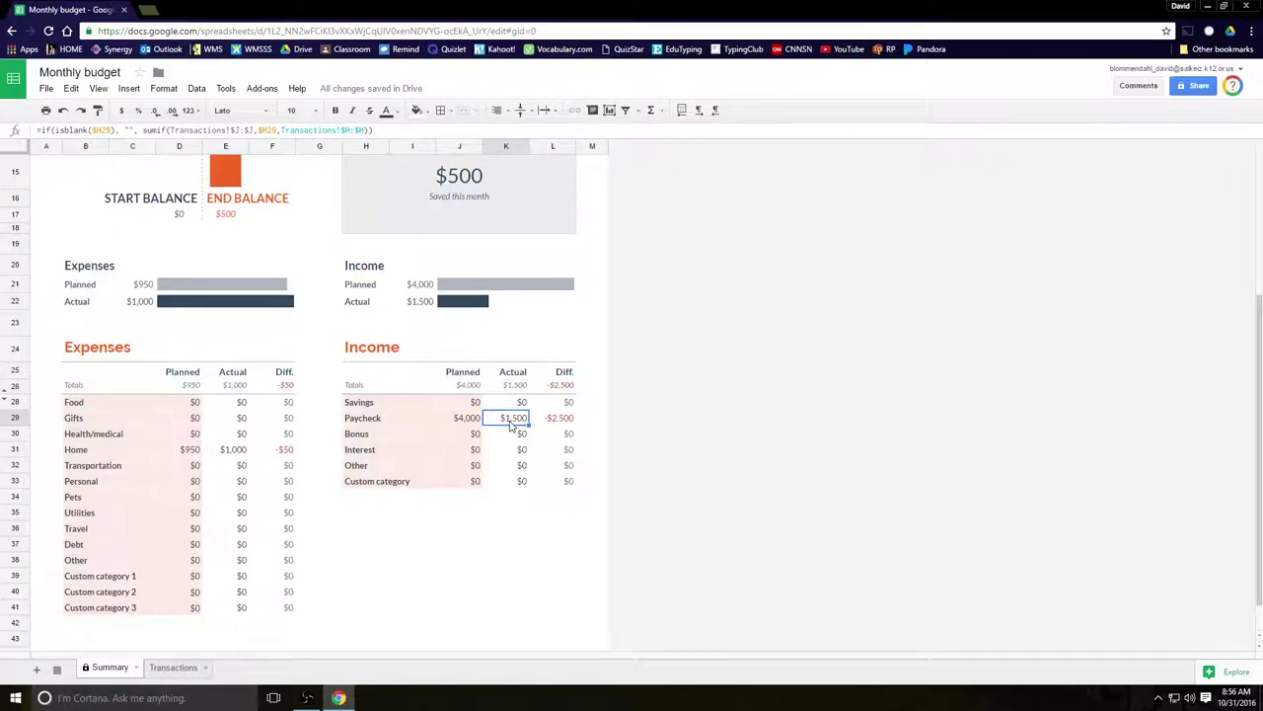
pyautogui.write('398')
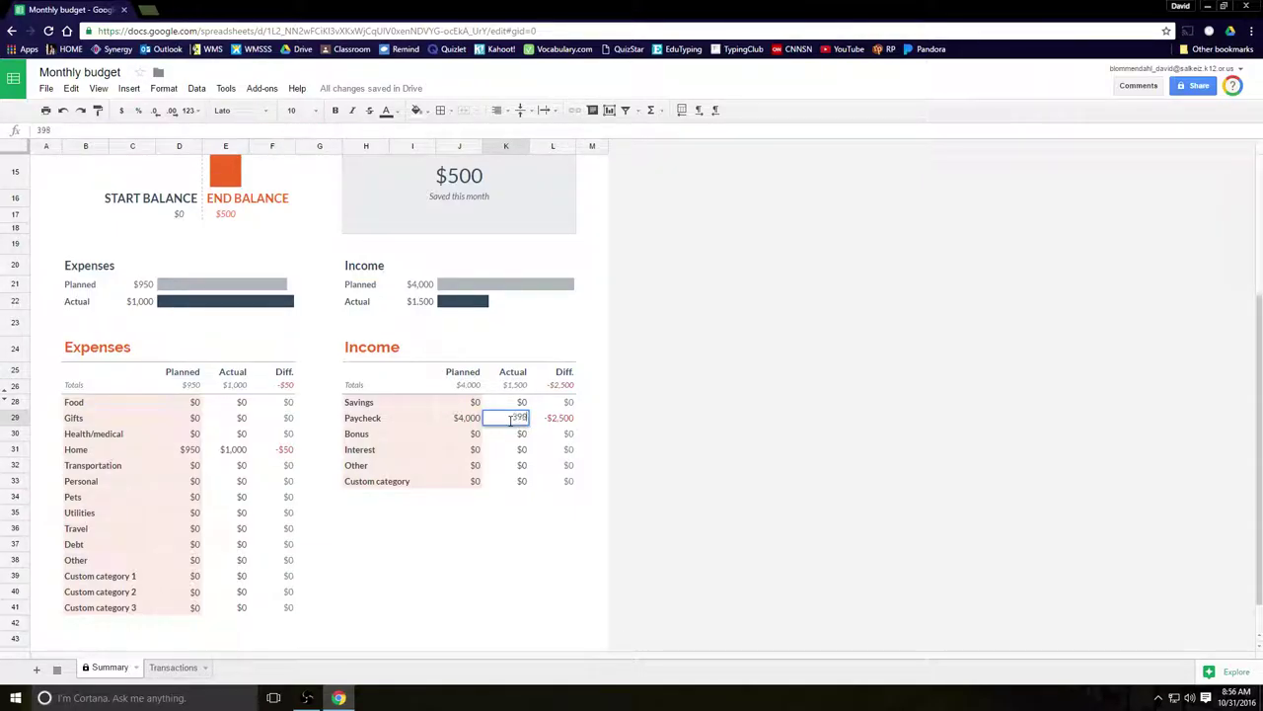
pyautogui.write('5.12')
pyautogui.press('Return')
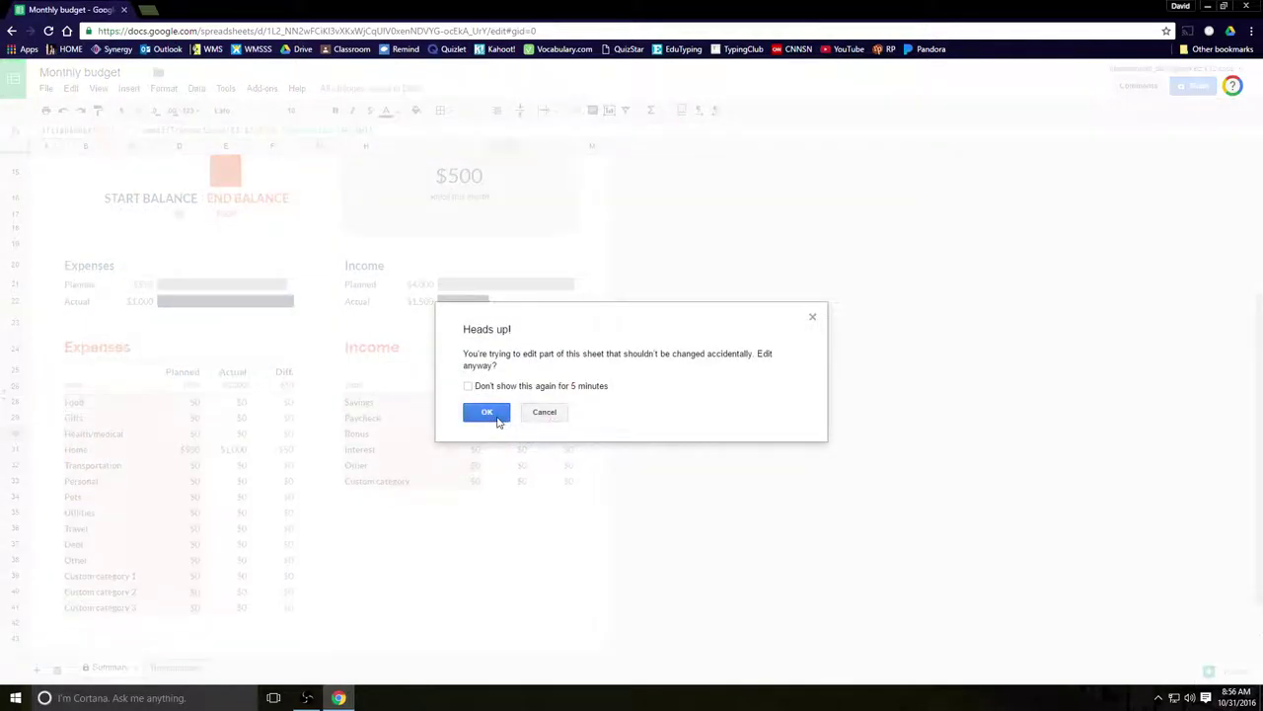
pyautogui.click(498, 420)
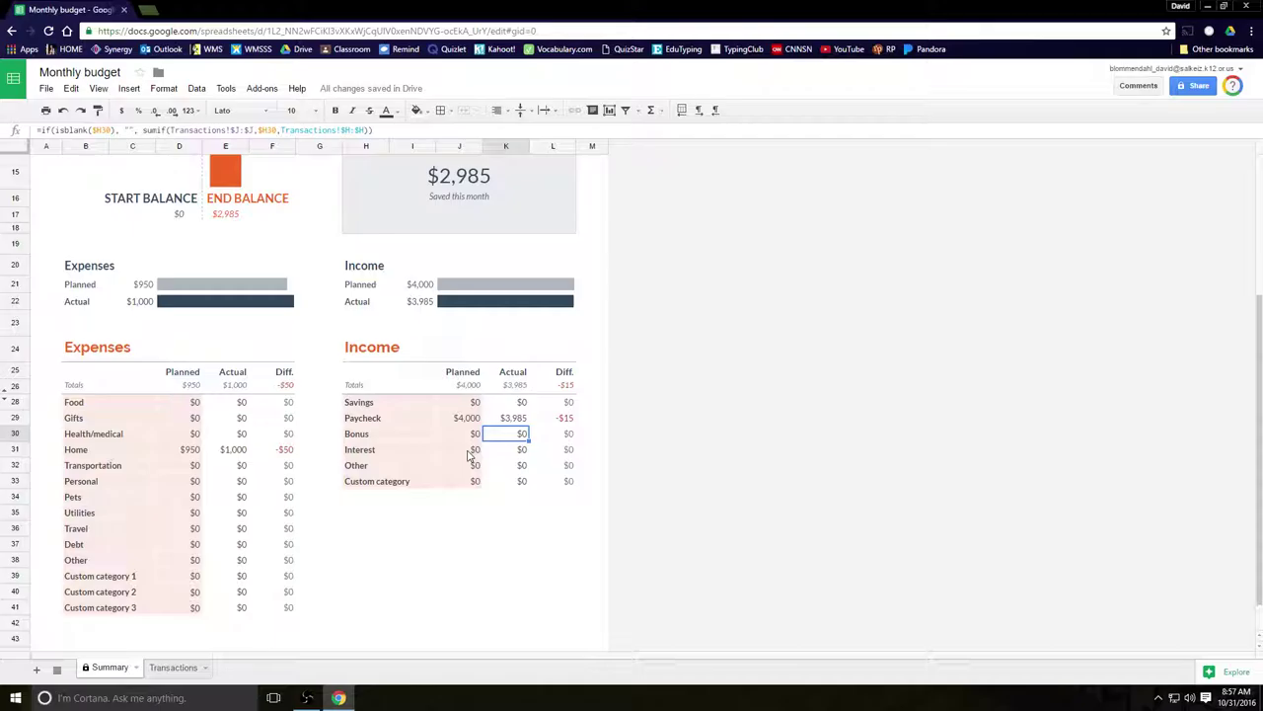
# Step: Enter Interest income as 5.85 planned and 5 actual, accepting the protected-cell warning
pyautogui.click(470, 452)
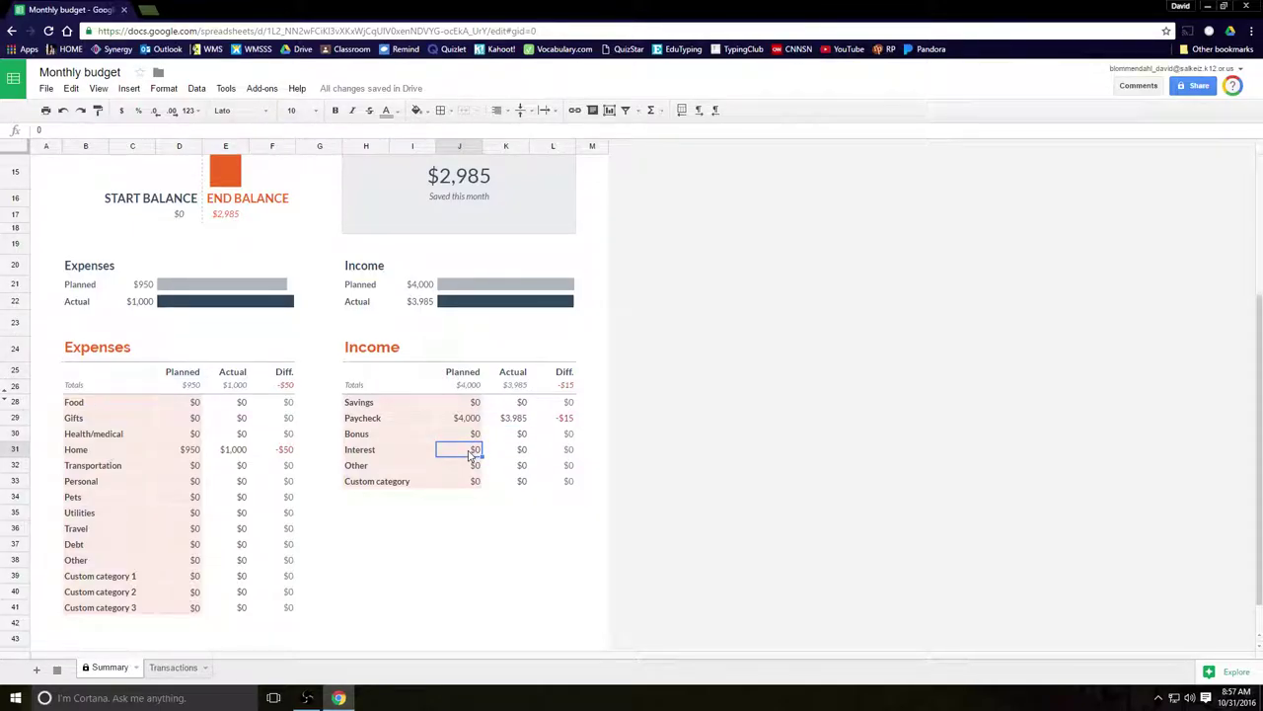
pyautogui.write('5')
pyautogui.write('.85')
pyautogui.click(513, 456)
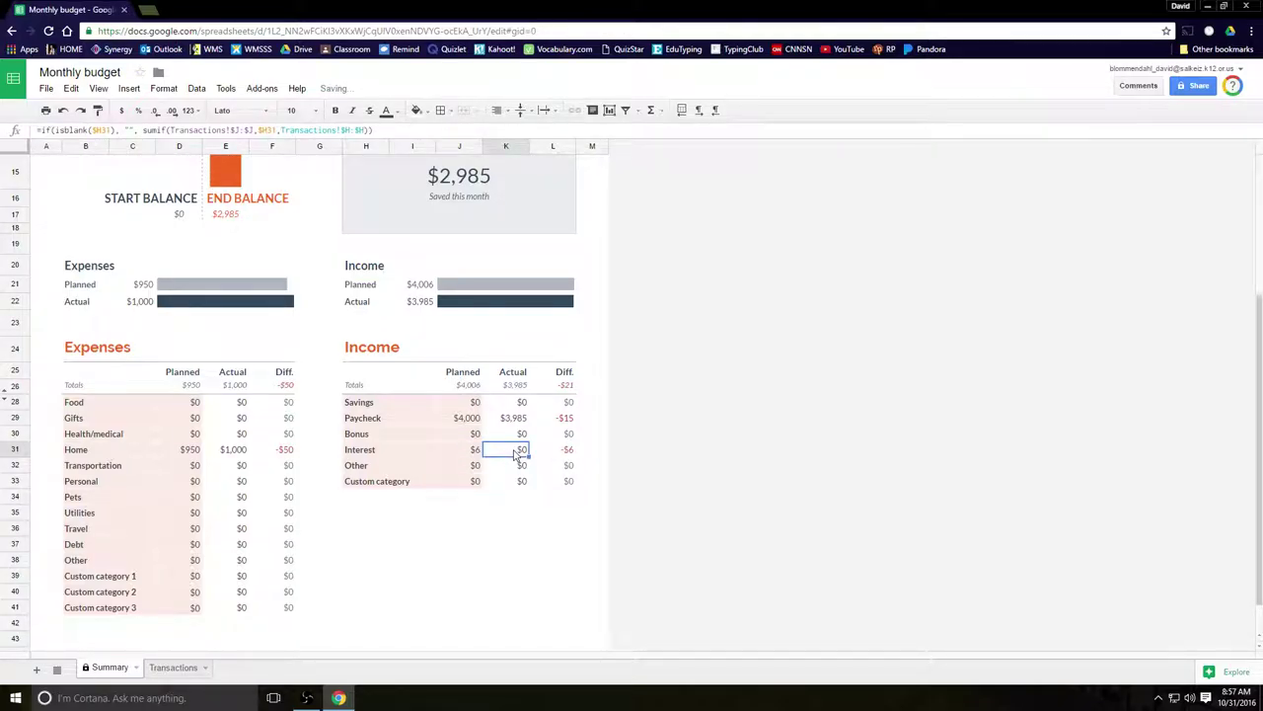
pyautogui.write('5.82')
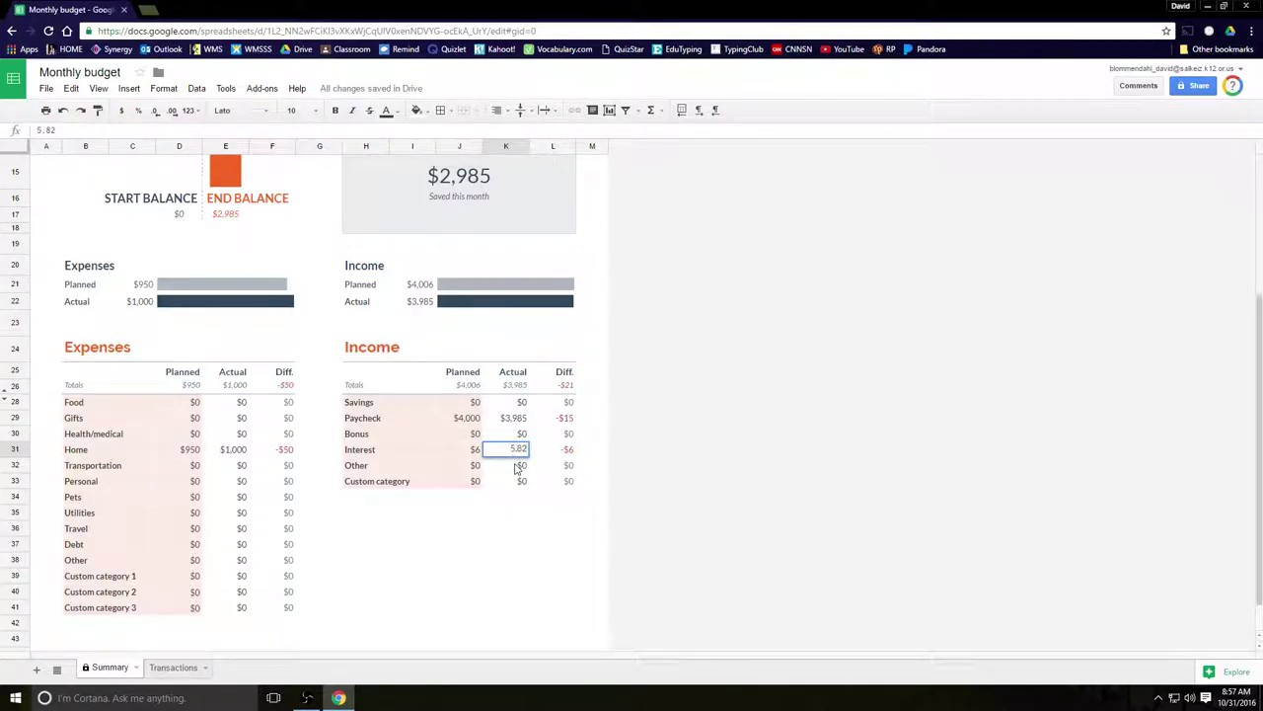
pyautogui.click(516, 468)
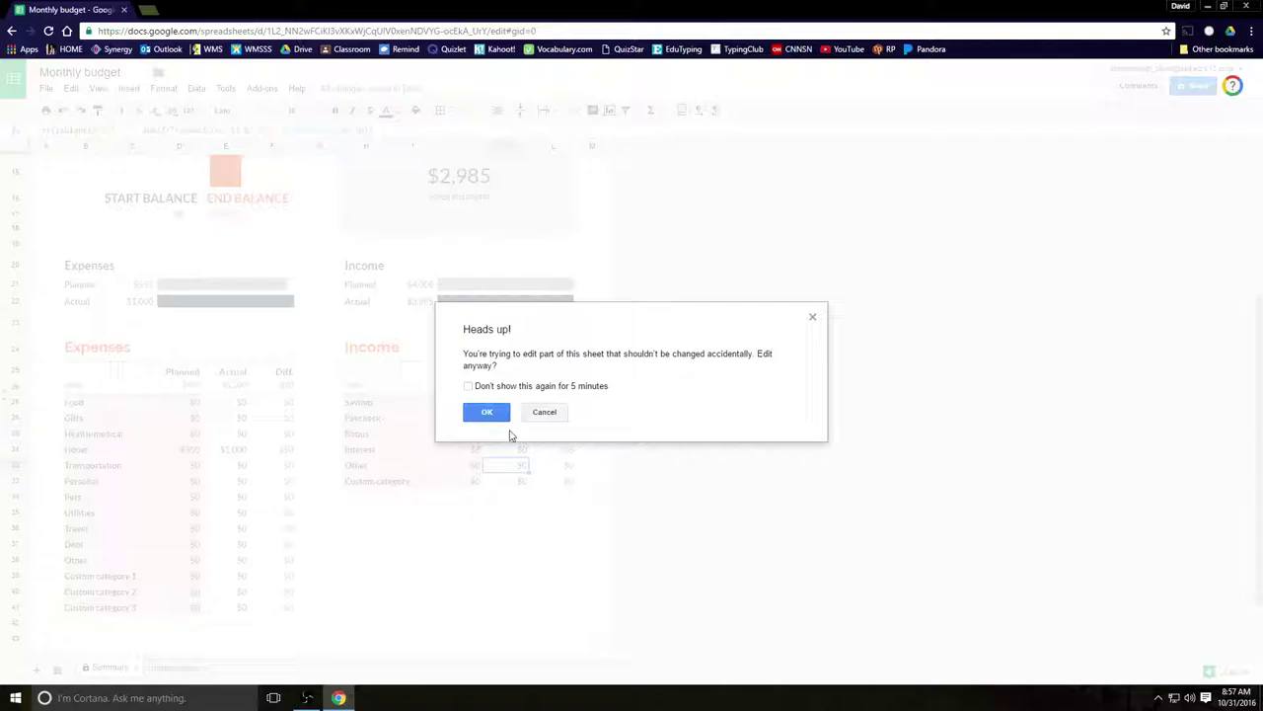
pyautogui.click(487, 412)
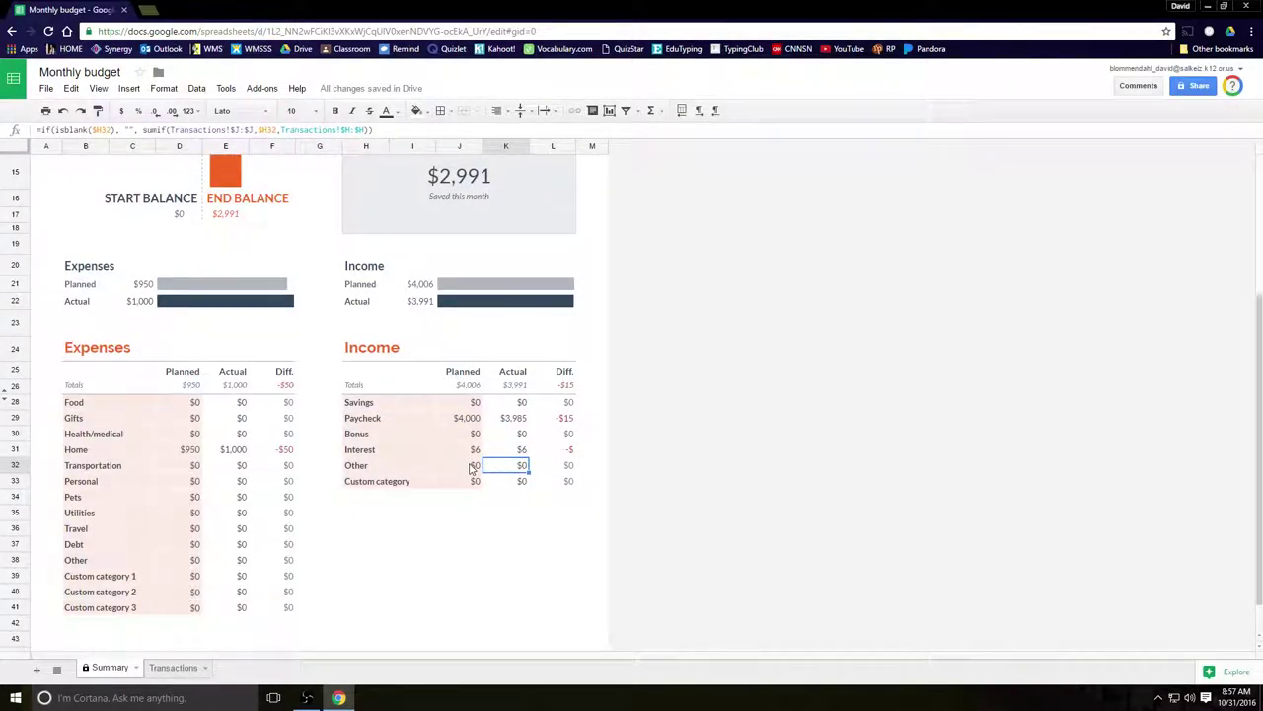
# Step: Rename the Other income category to Child Support and clear the leftover Custom category row
pyautogui.click(362, 469)
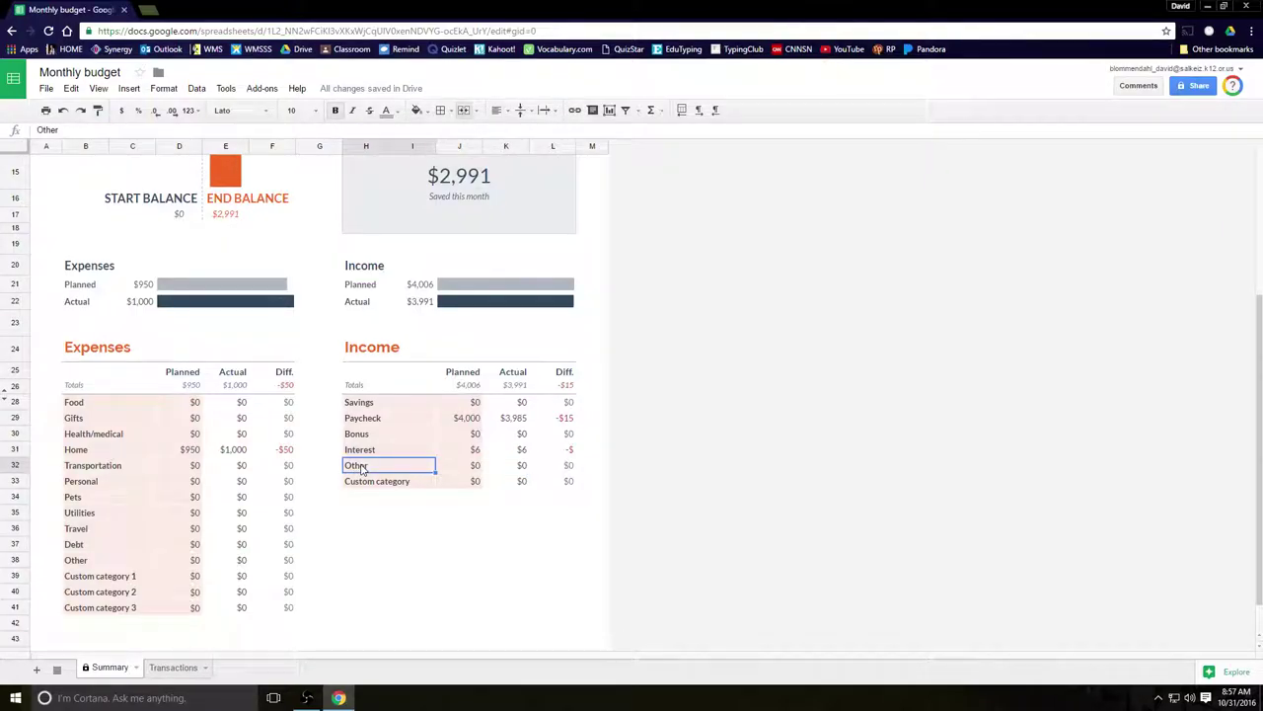
pyautogui.write('Child')
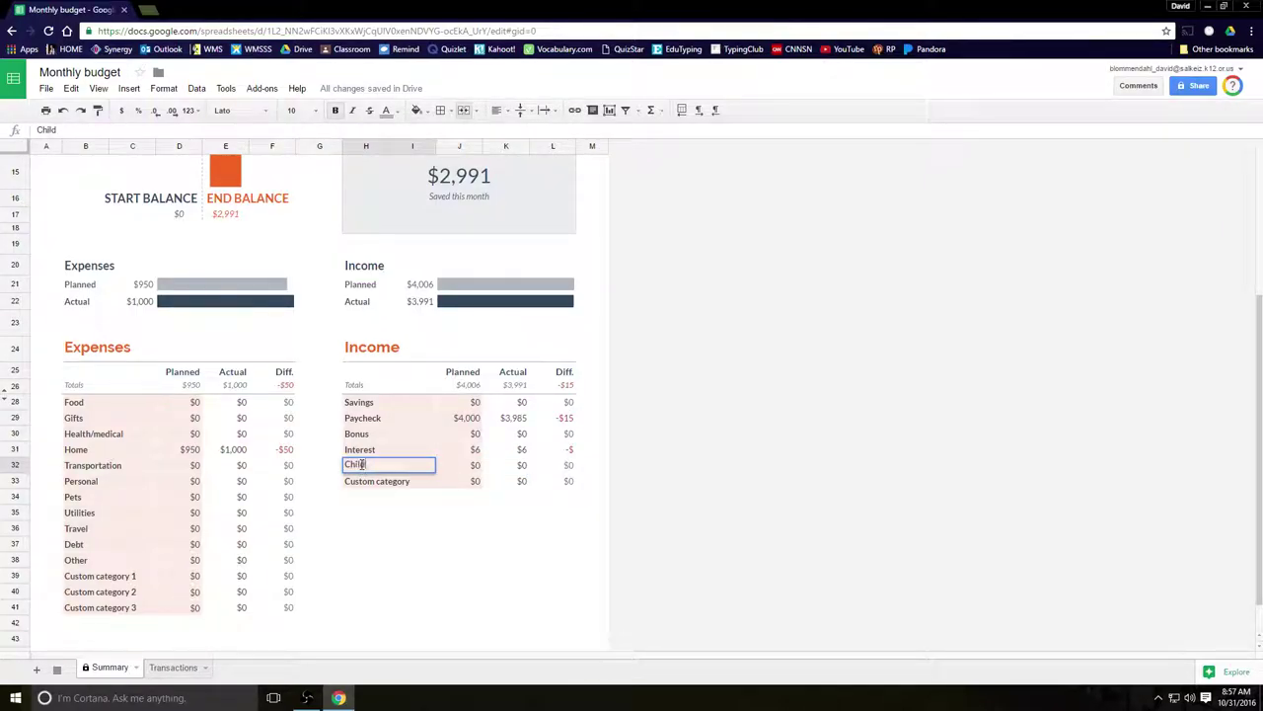
pyautogui.write(' Support')
pyautogui.click(380, 489)
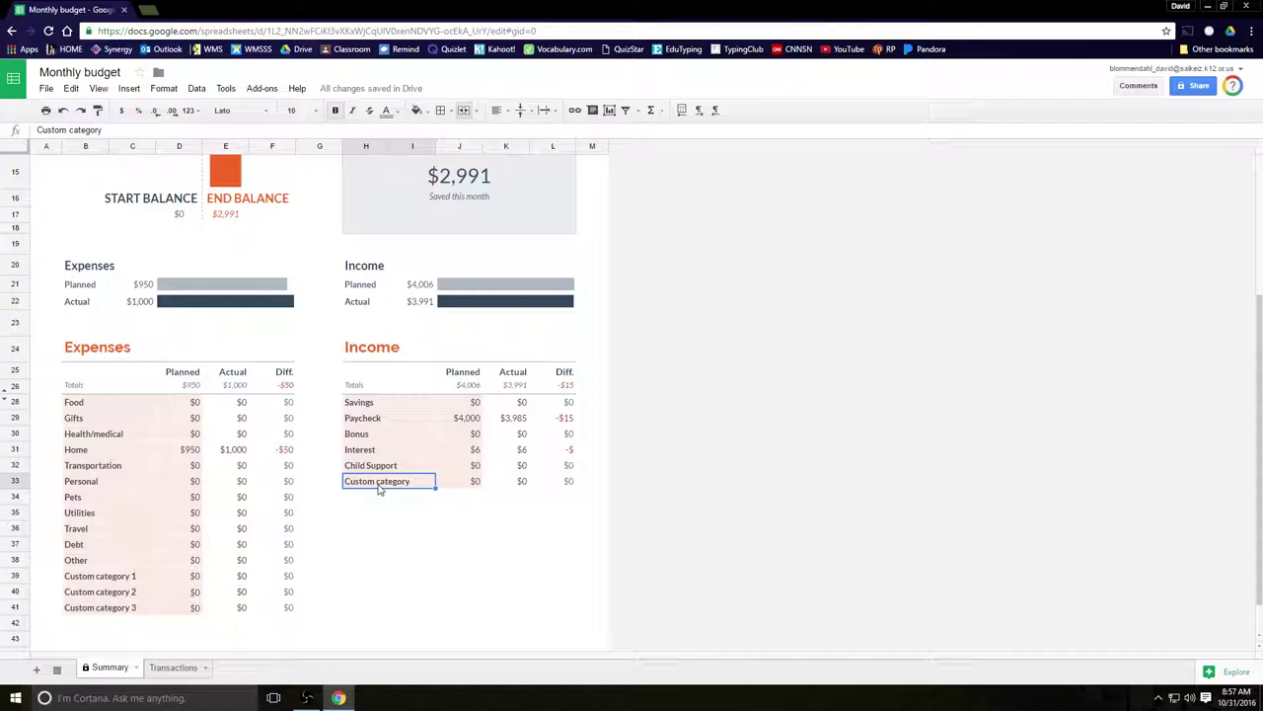
pyautogui.rightClick(379, 489)
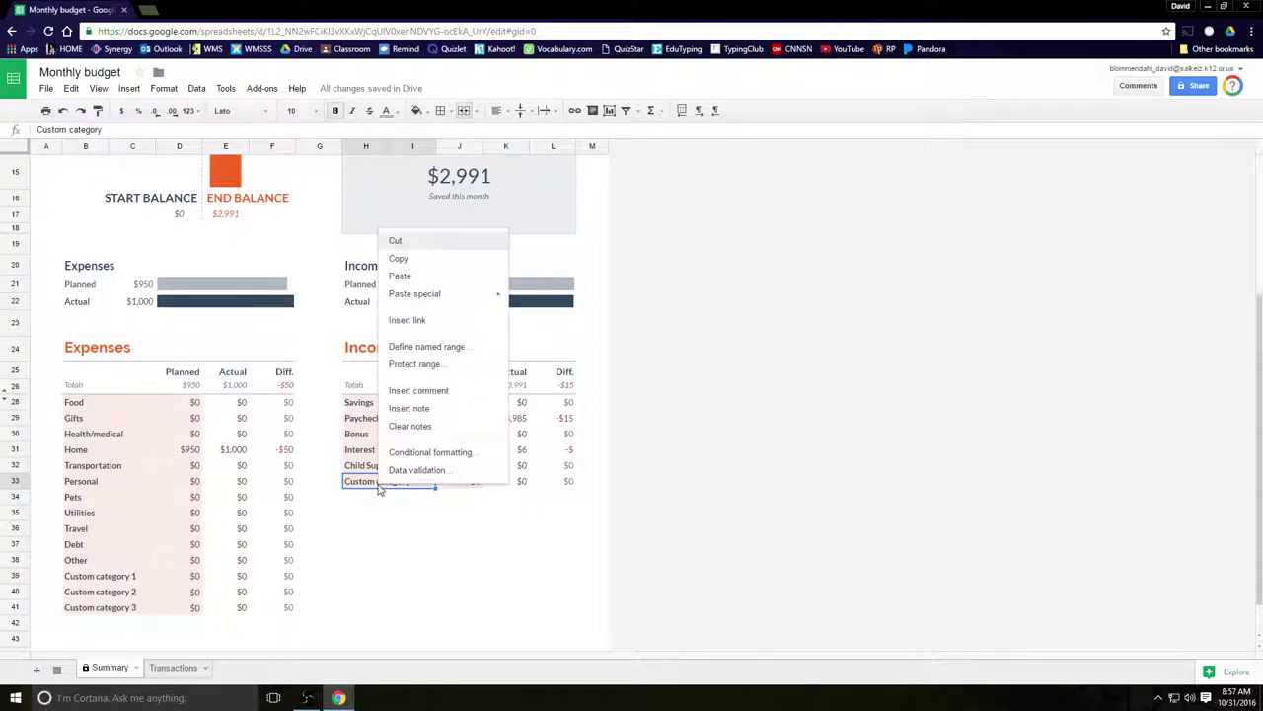
pyautogui.click(430, 244)
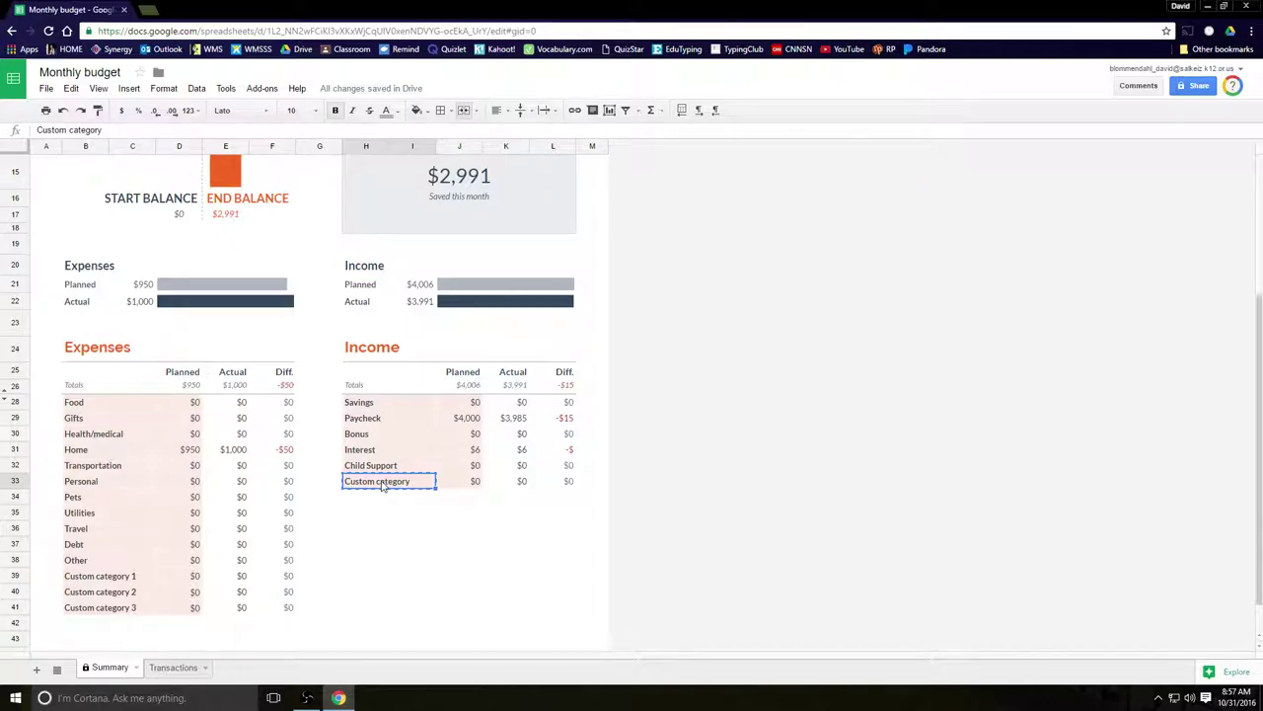
pyautogui.press('Delete')
pyautogui.click(462, 488)
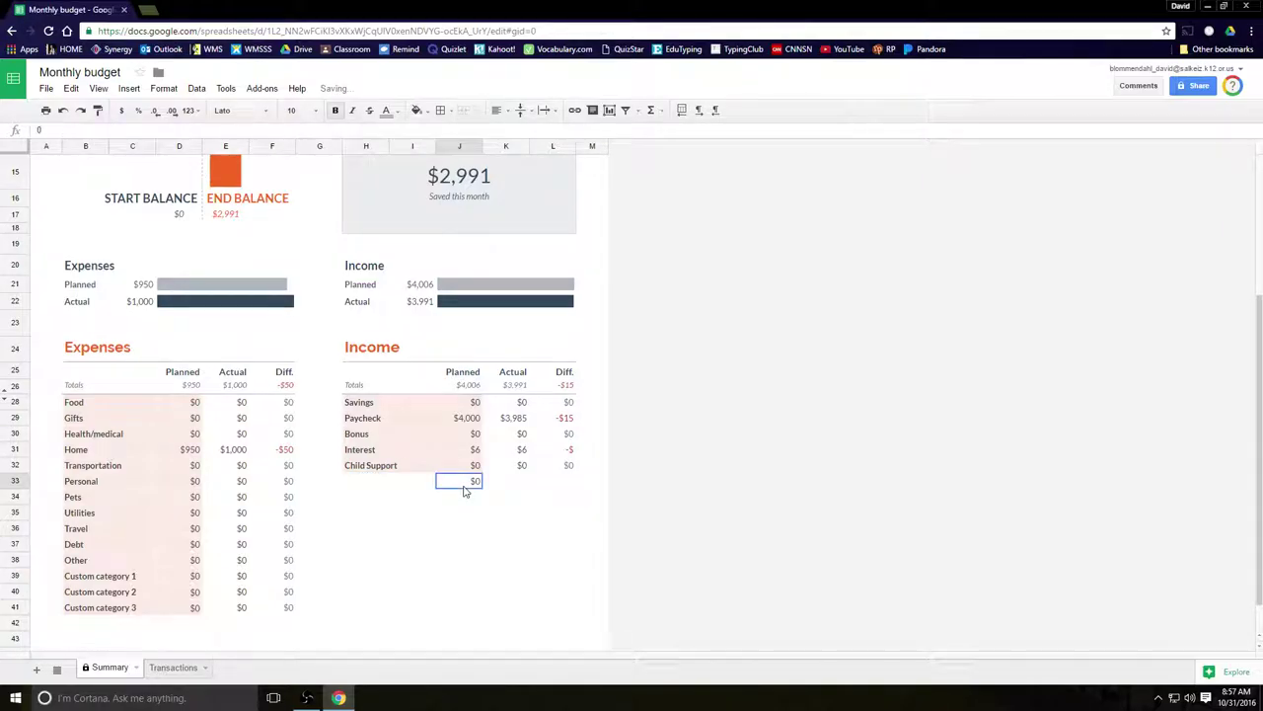
pyautogui.press('Delete')
pyautogui.click(498, 495)
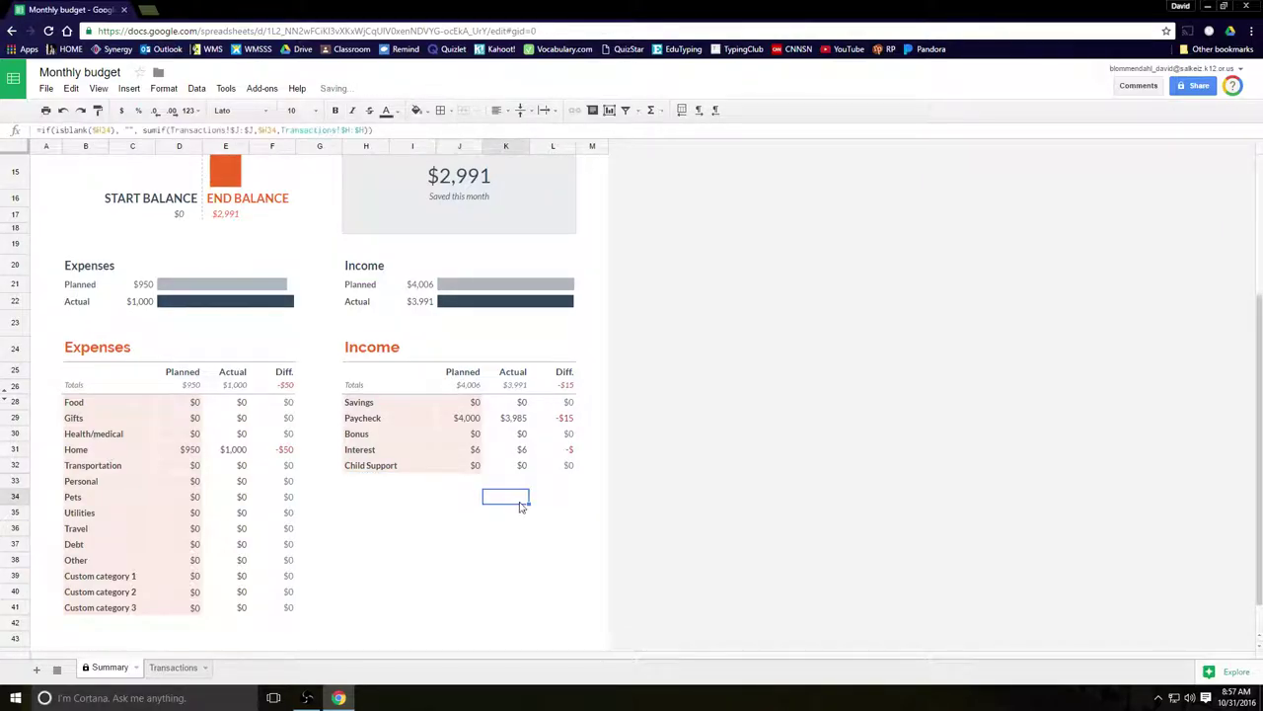
# Step: Give Child Support $400 planned and $300 actual income, dismissing the protected-range warning
pyautogui.click(471, 471)
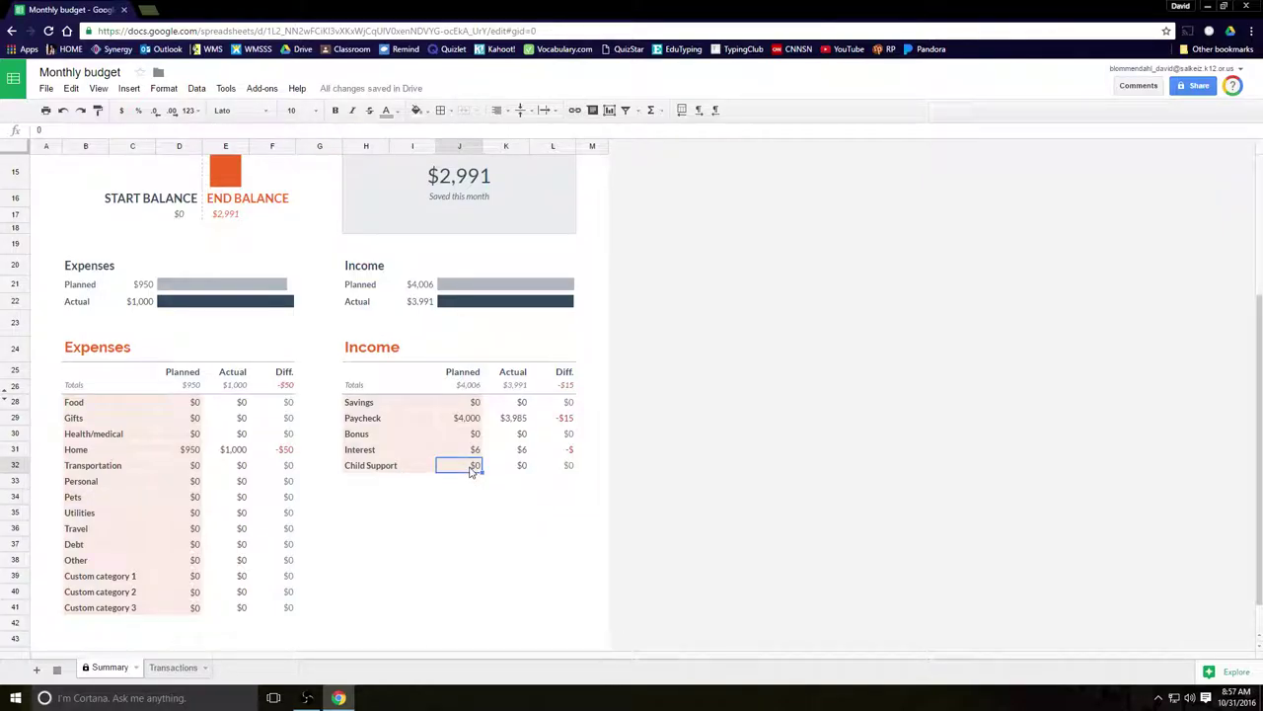
pyautogui.write('400')
pyautogui.click(521, 471)
pyautogui.write('300')
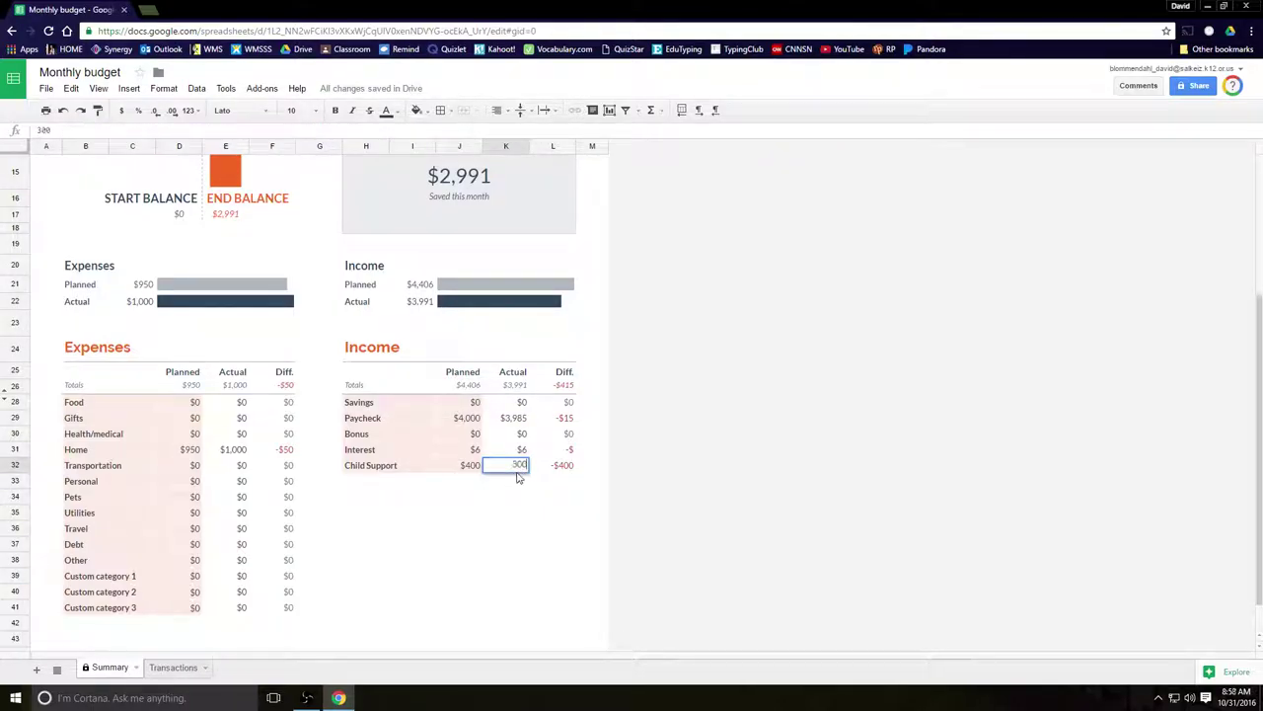
pyautogui.doubleClick(523, 496)
pyautogui.click(487, 412)
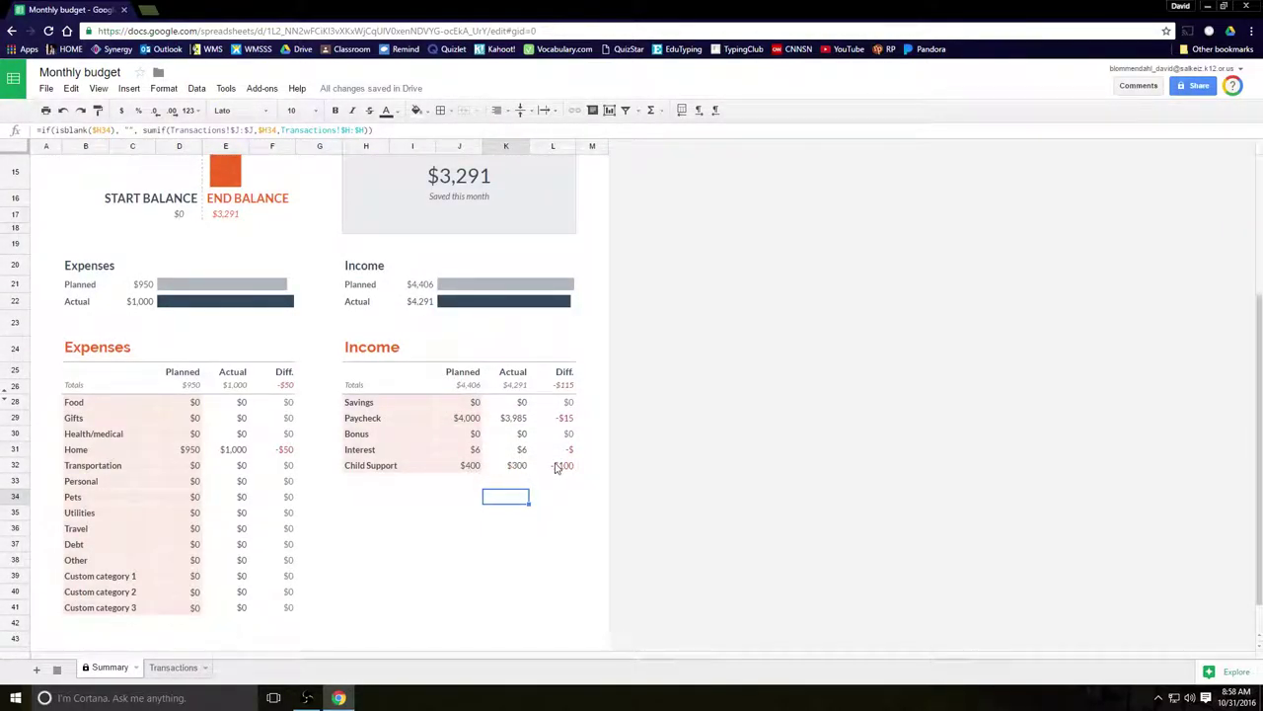
# Step: Set the first expense's planned amount to 600
pyautogui.scroll(1, 617, 552)
pyautogui.scroll(-2, 617, 552)
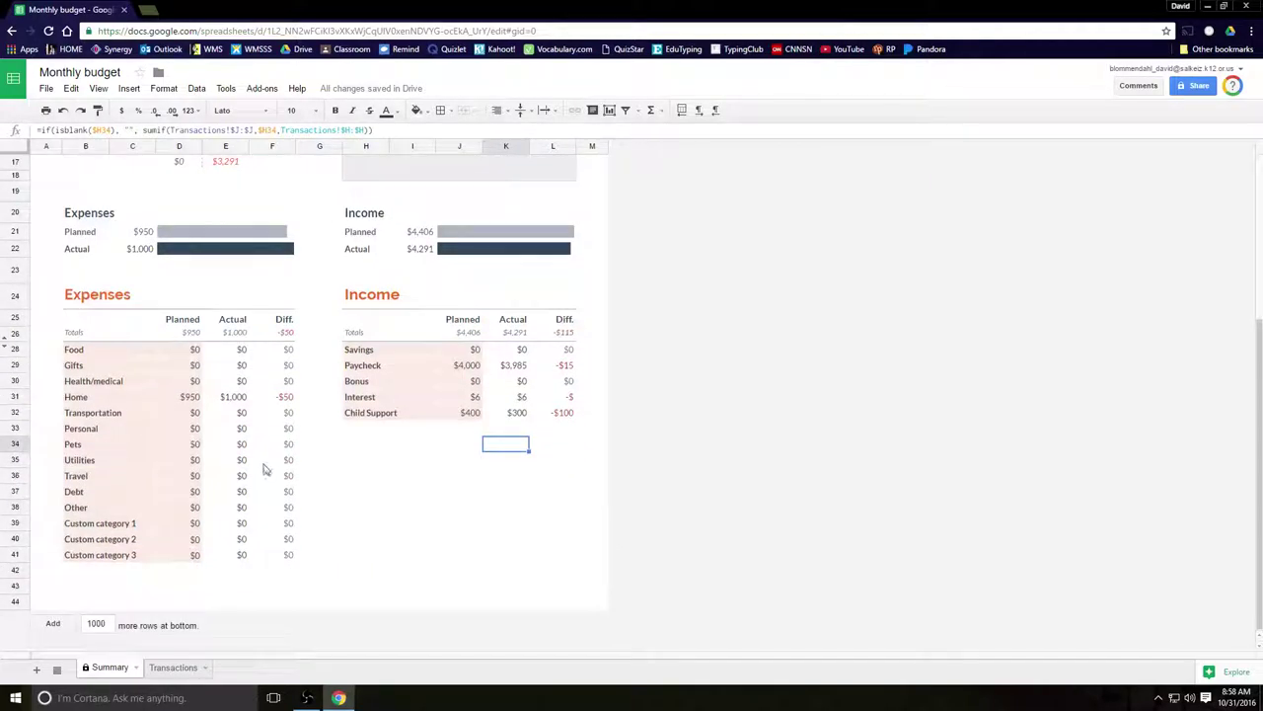
pyautogui.click(194, 351)
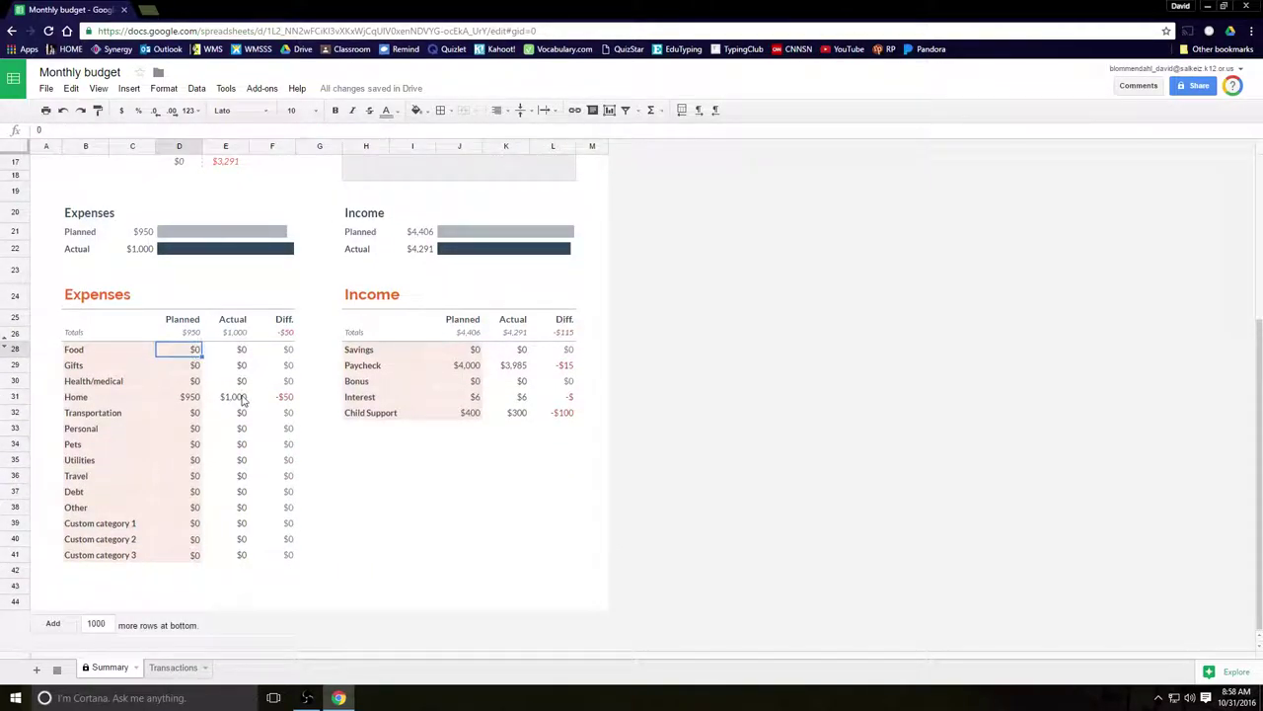
pyautogui.write('600')
pyautogui.press('Return')
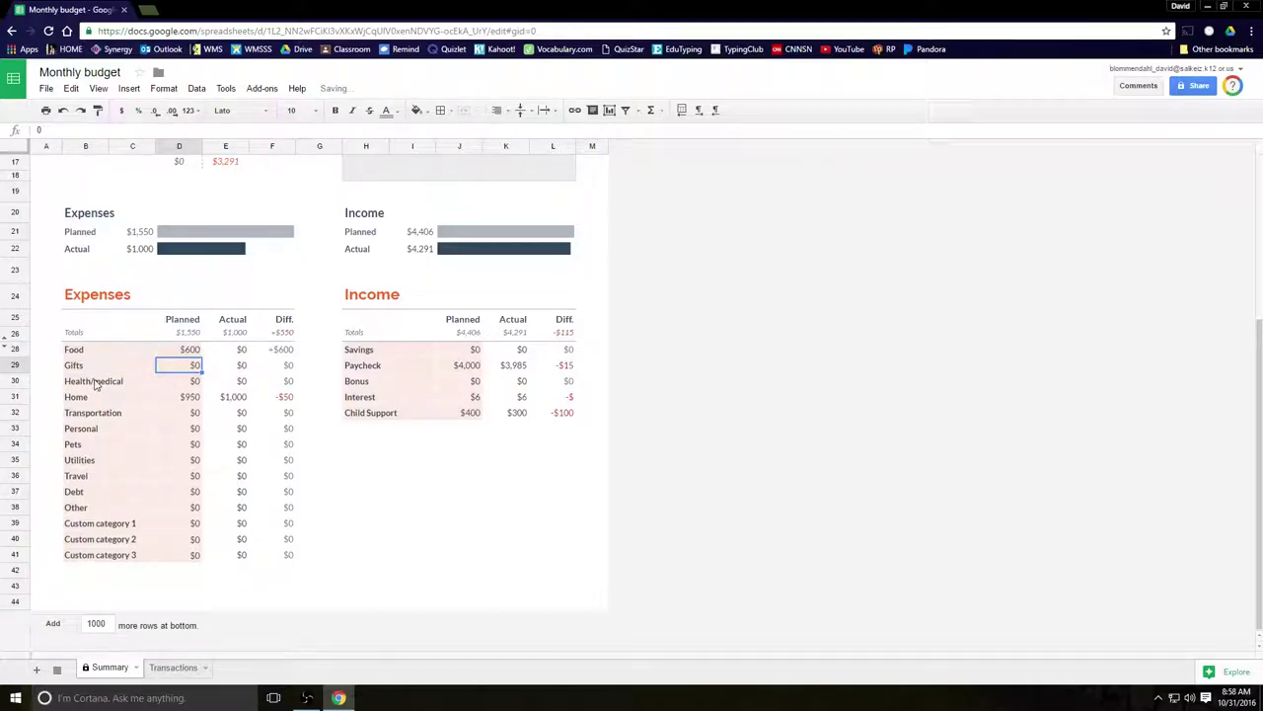
# Step: Rename the Food category to Rent/House Payment with 839.71 planned
pyautogui.click(95, 385)
pyautogui.click(88, 367)
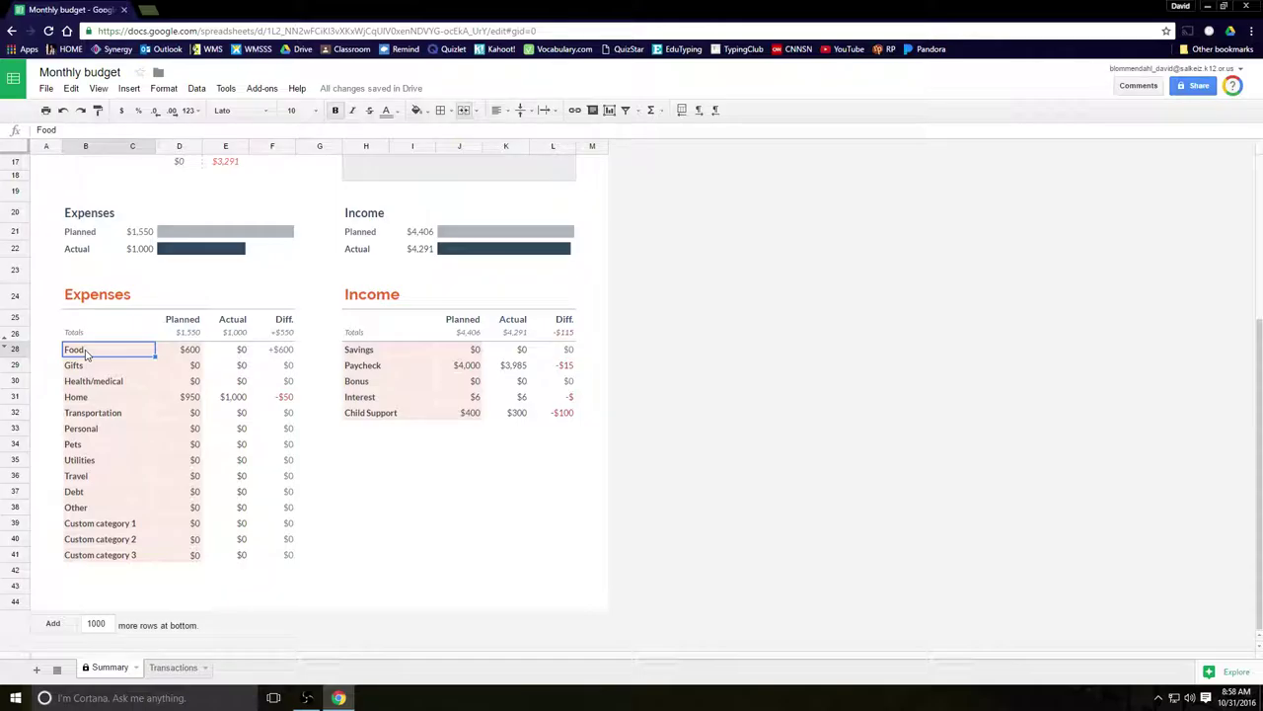
pyautogui.write('R')
pyautogui.write('ent')
pyautogui.write('ouse Paty')
pyautogui.press('BackSpace')
pyautogui.press('BackSpace')
pyautogui.write('tm')
pyautogui.press('BackSpace')
pyautogui.press('BackSpace')
pyautogui.press('BackSpace')
pyautogui.write('aym')
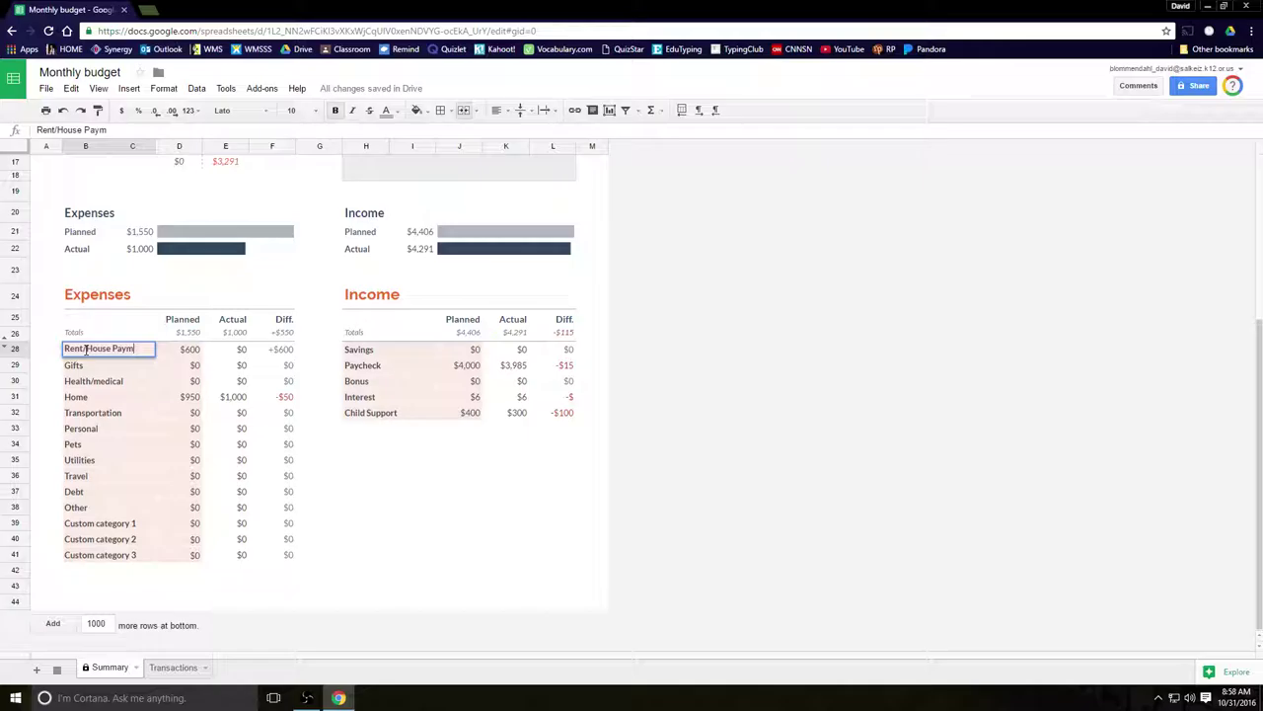
pyautogui.write('ent')
pyautogui.click(187, 349)
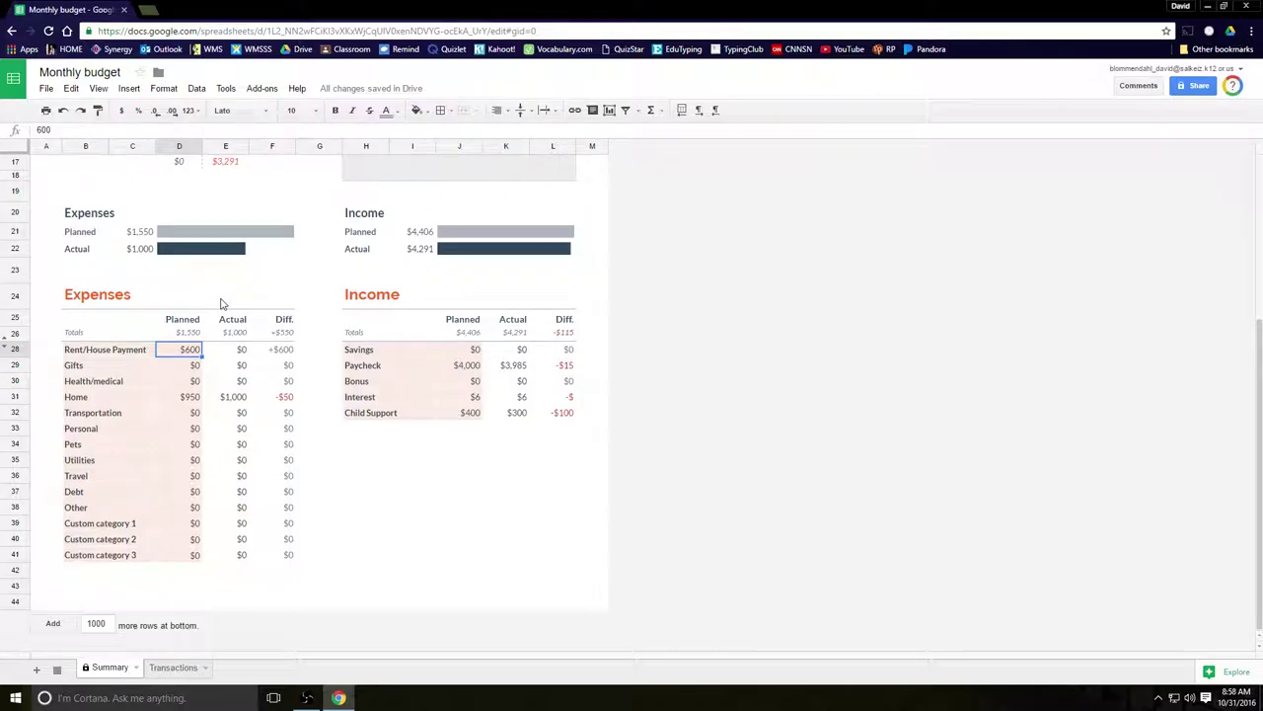
pyautogui.write('839.7')
pyautogui.write('1')
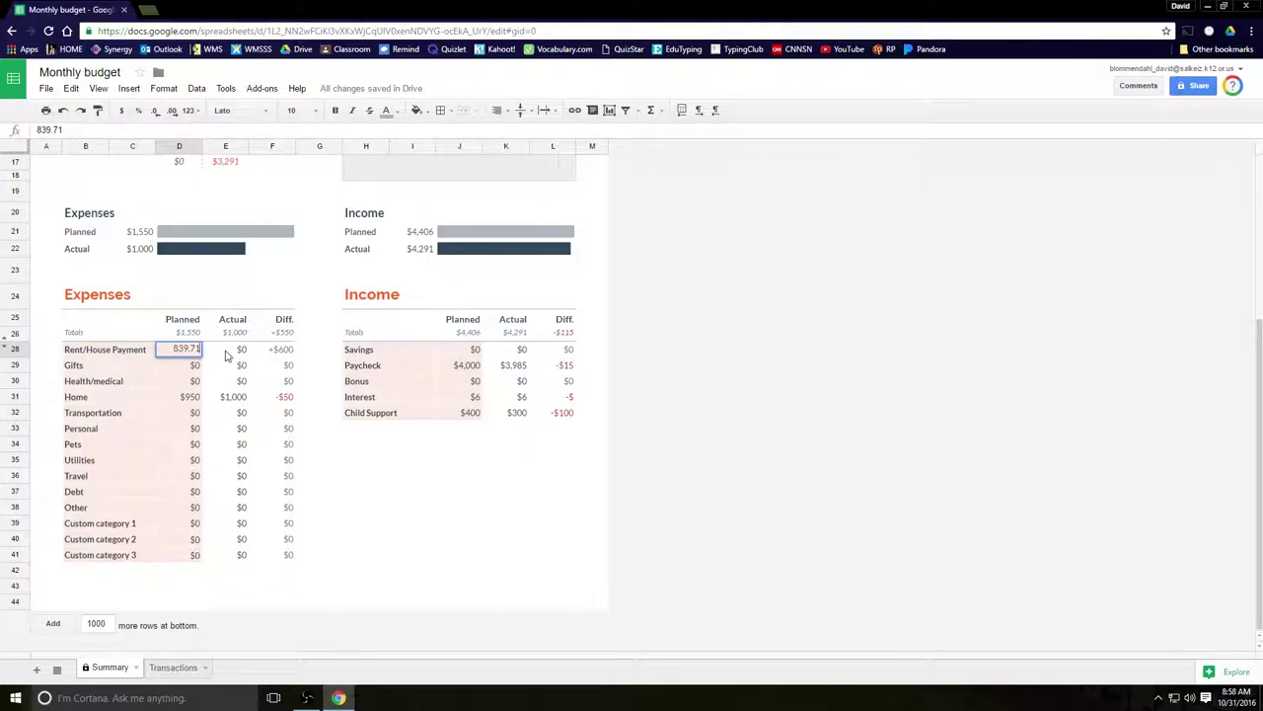
pyautogui.press('Return')
# Step: Rename the next categories to Car Payment, Home Insurance, Car Insurance, Car Expenses, Electric and Natural Gas
pyautogui.click(106, 372)
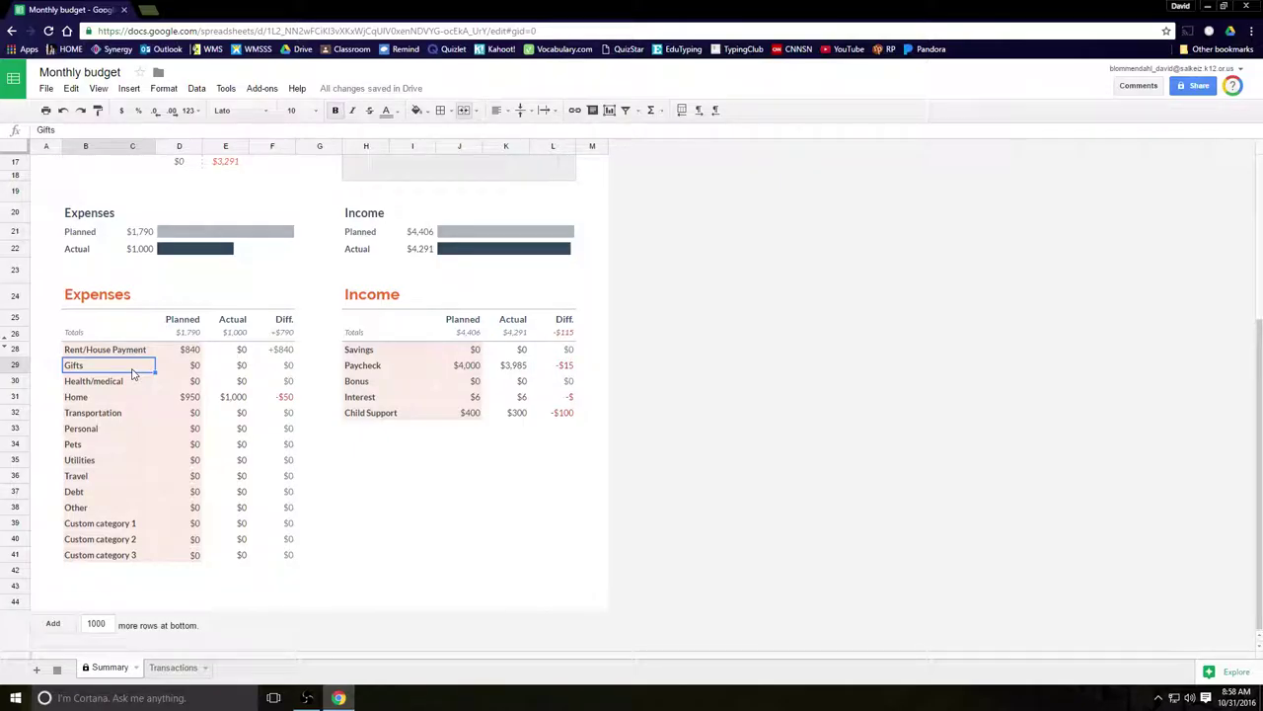
pyautogui.write('Car Pa')
pyautogui.write('yment')
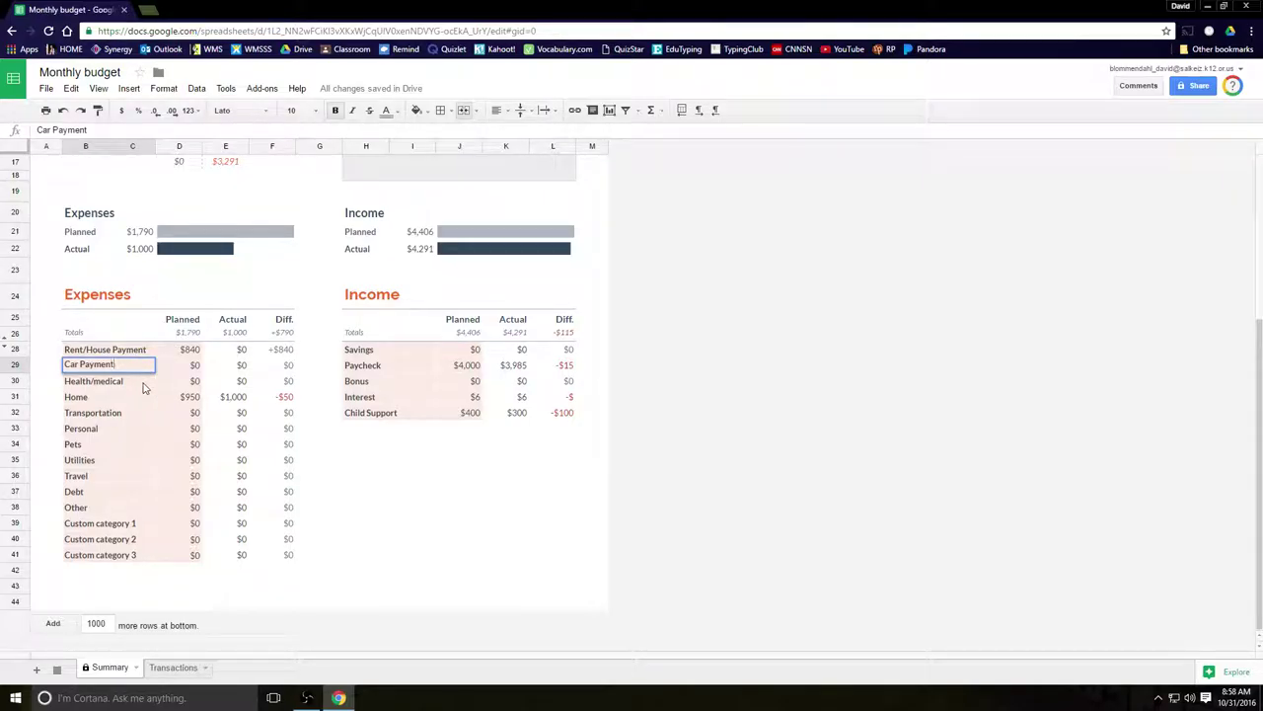
pyautogui.click(143, 384)
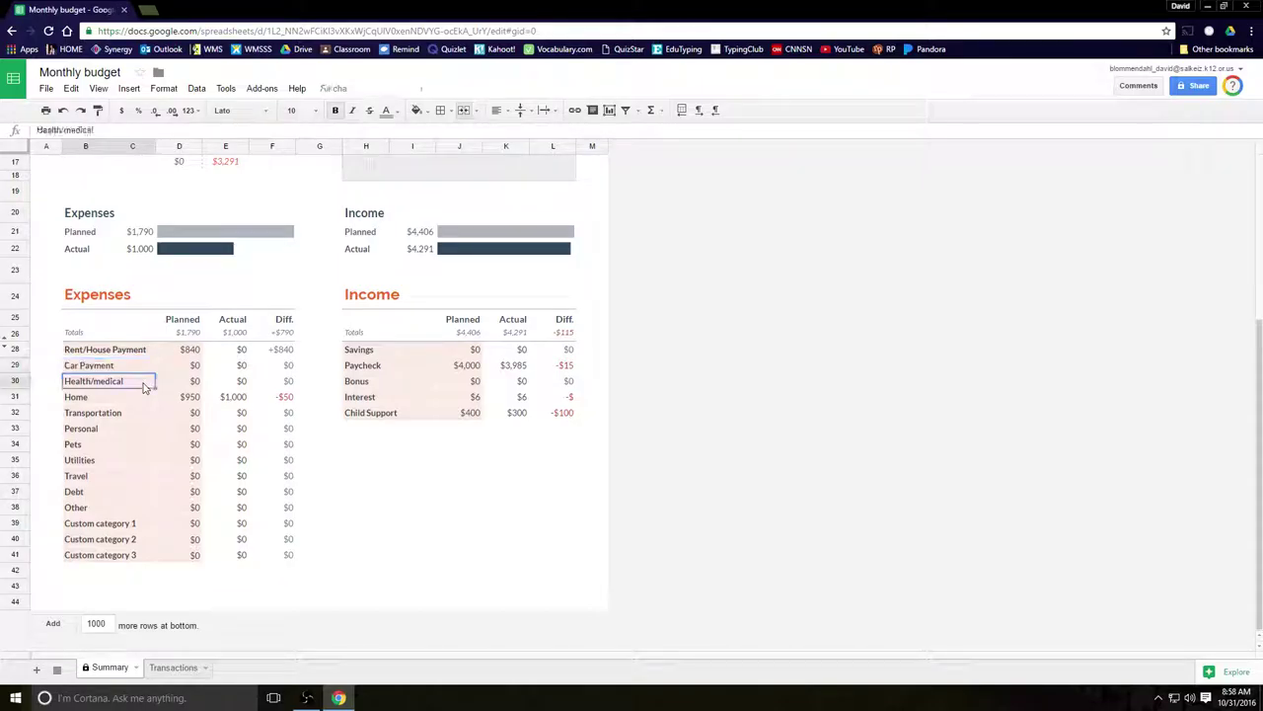
pyautogui.write('Home')
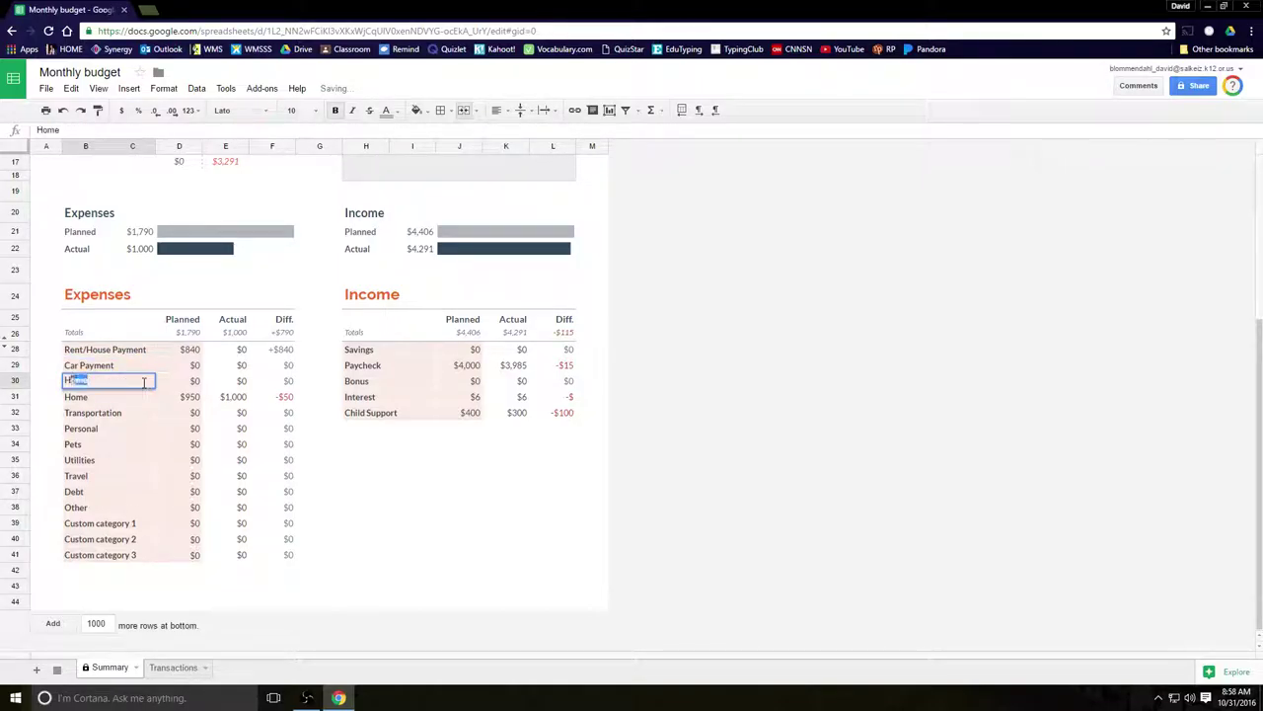
pyautogui.write(' Insurance')
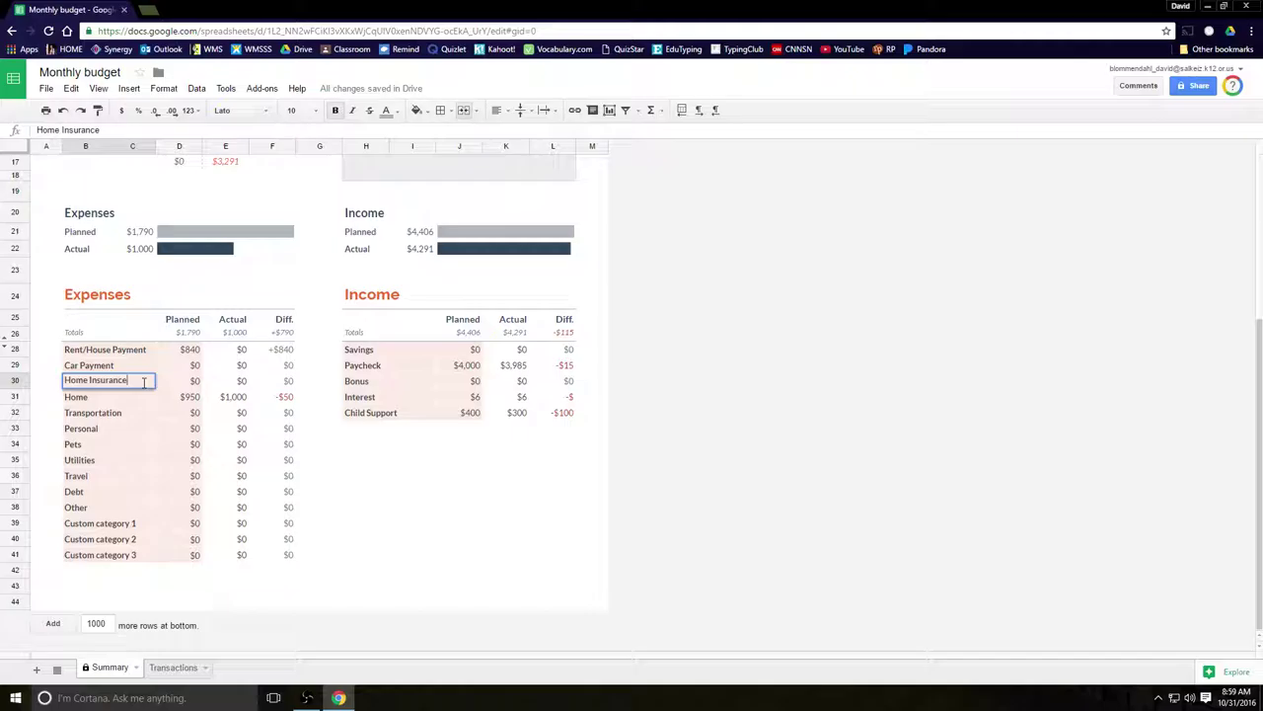
pyautogui.click(90, 400)
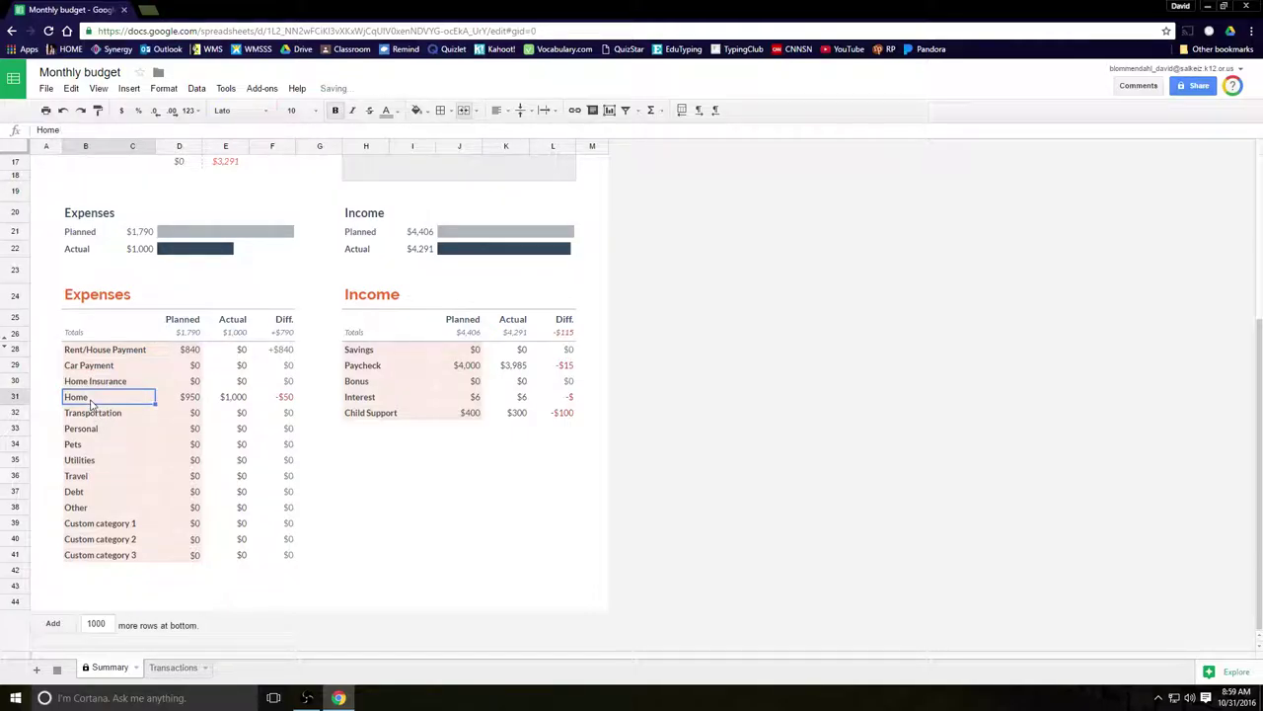
pyautogui.write('Car Insuranc')
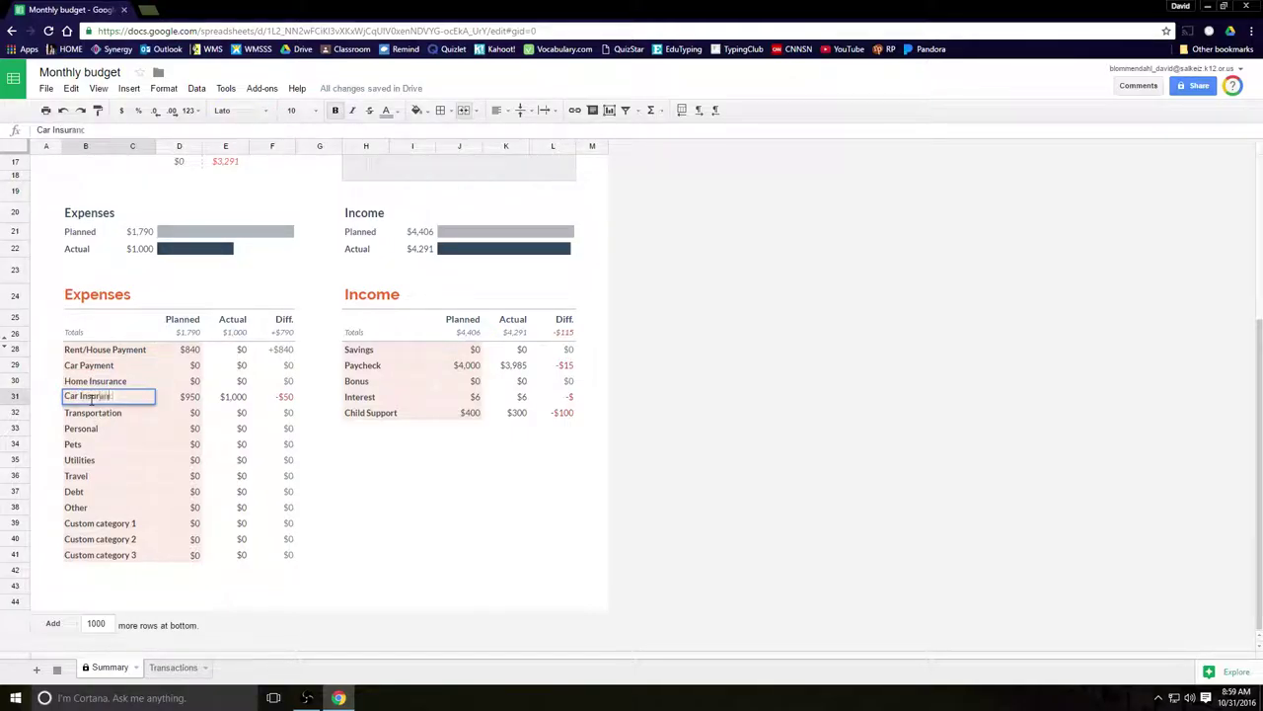
pyautogui.write('e')
pyautogui.click(89, 417)
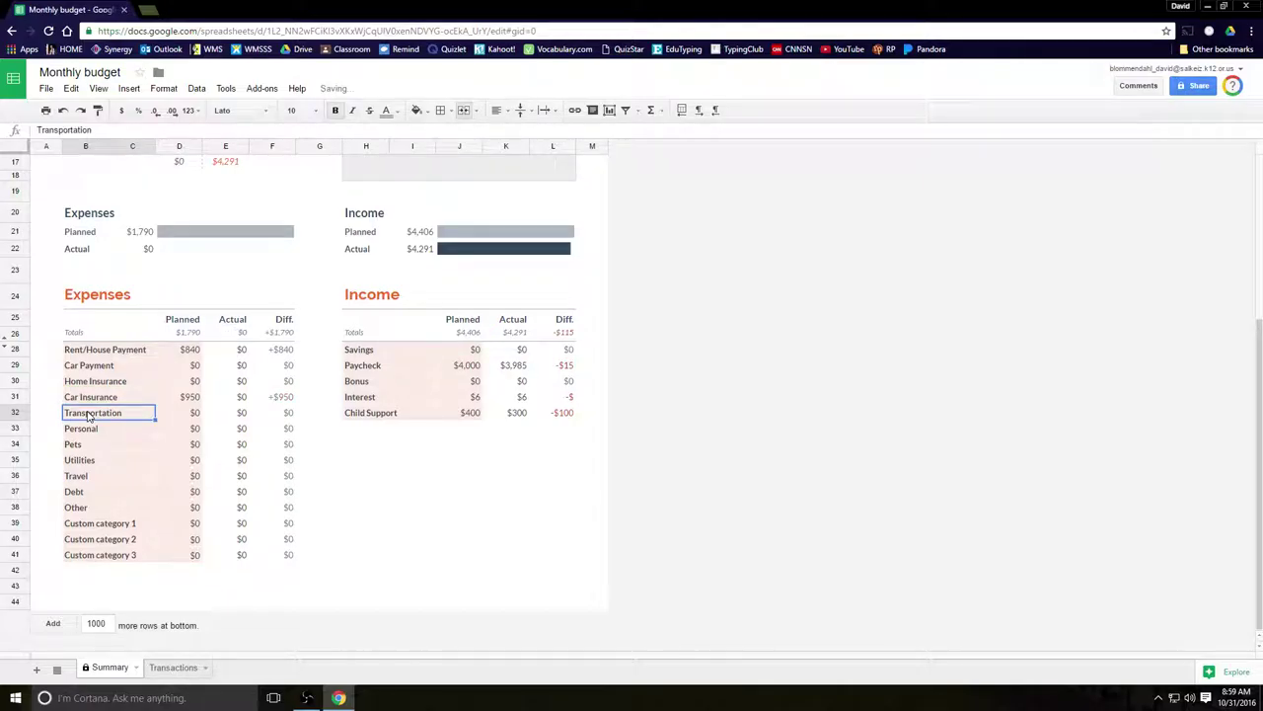
pyautogui.write('Car Expe')
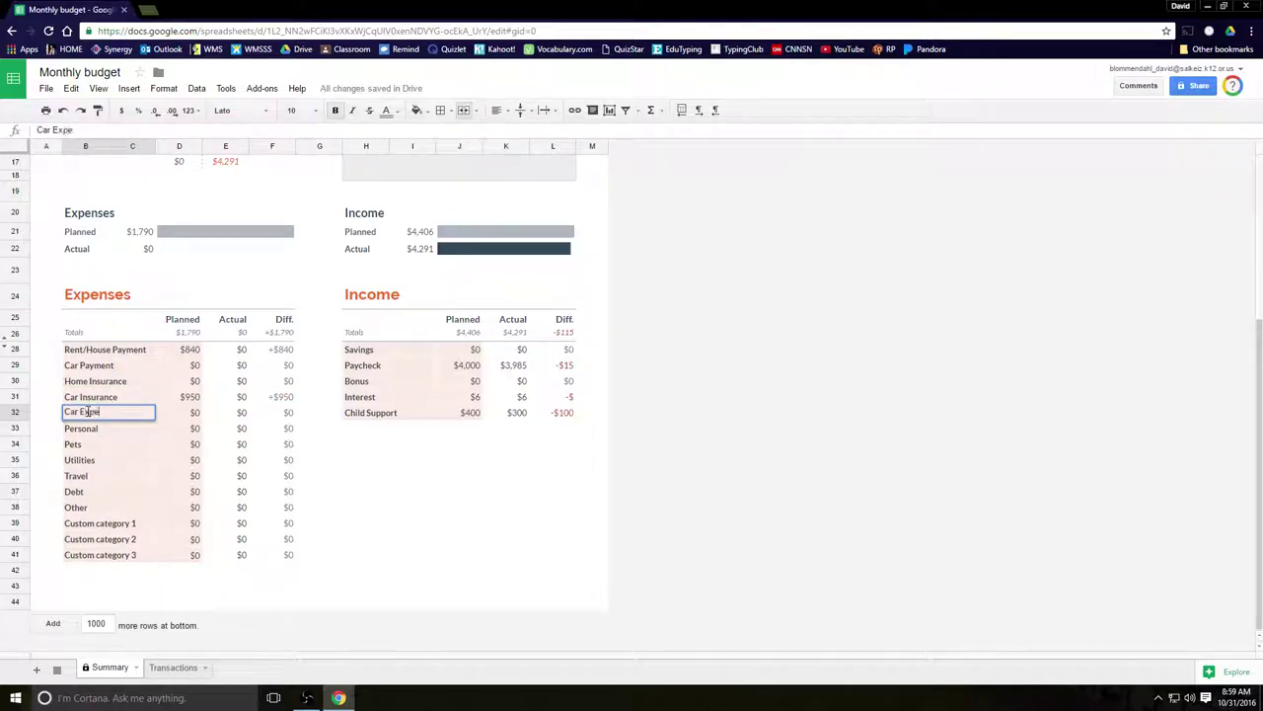
pyautogui.write('nses')
pyautogui.click(117, 434)
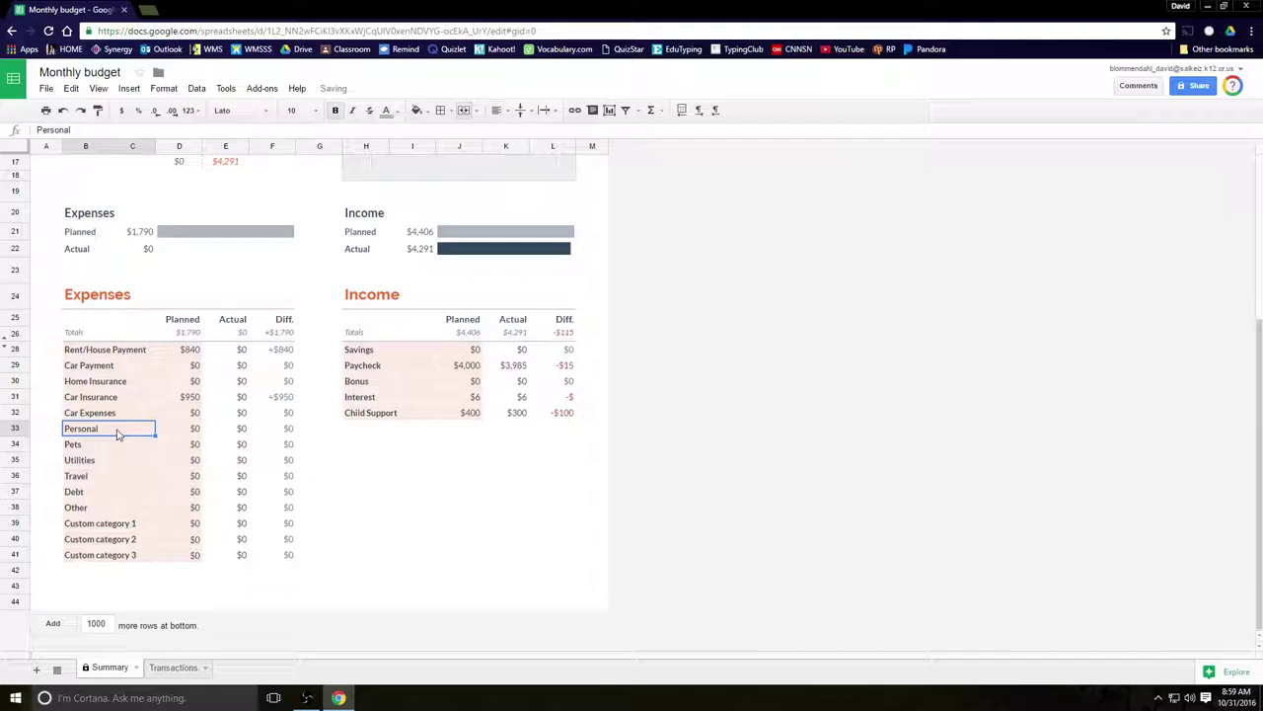
pyautogui.write('Electric')
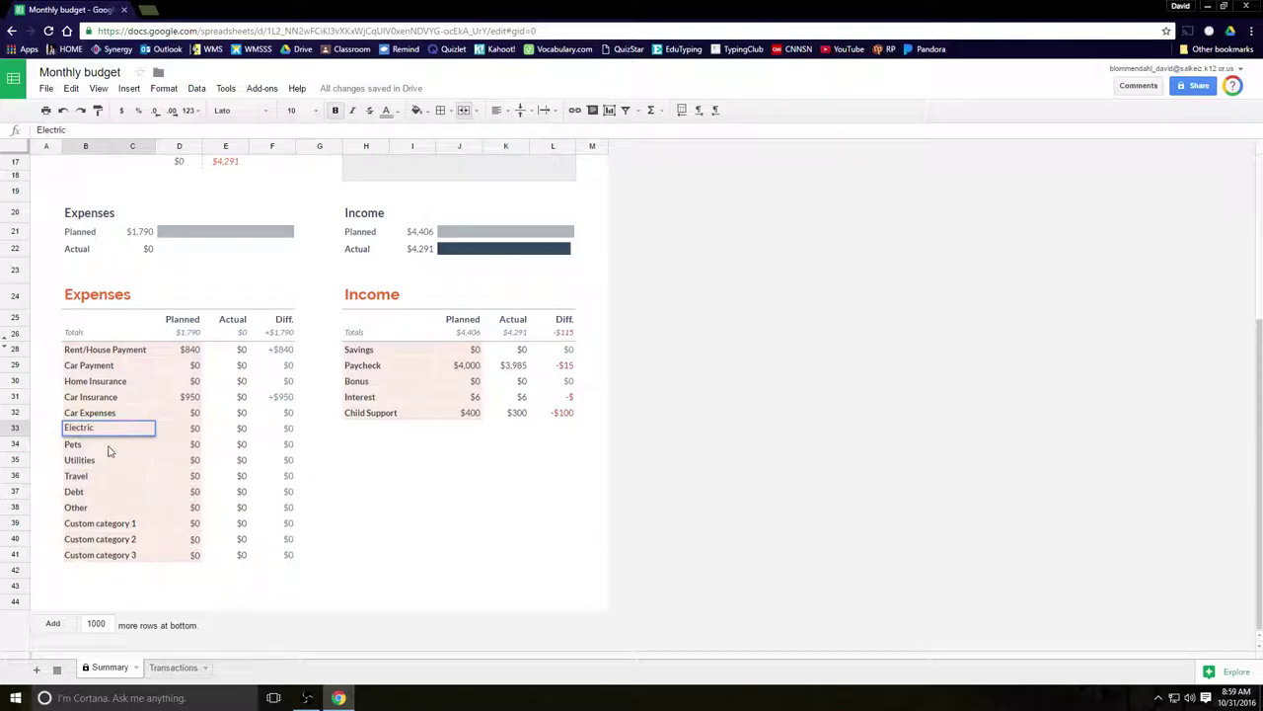
pyautogui.click(106, 446)
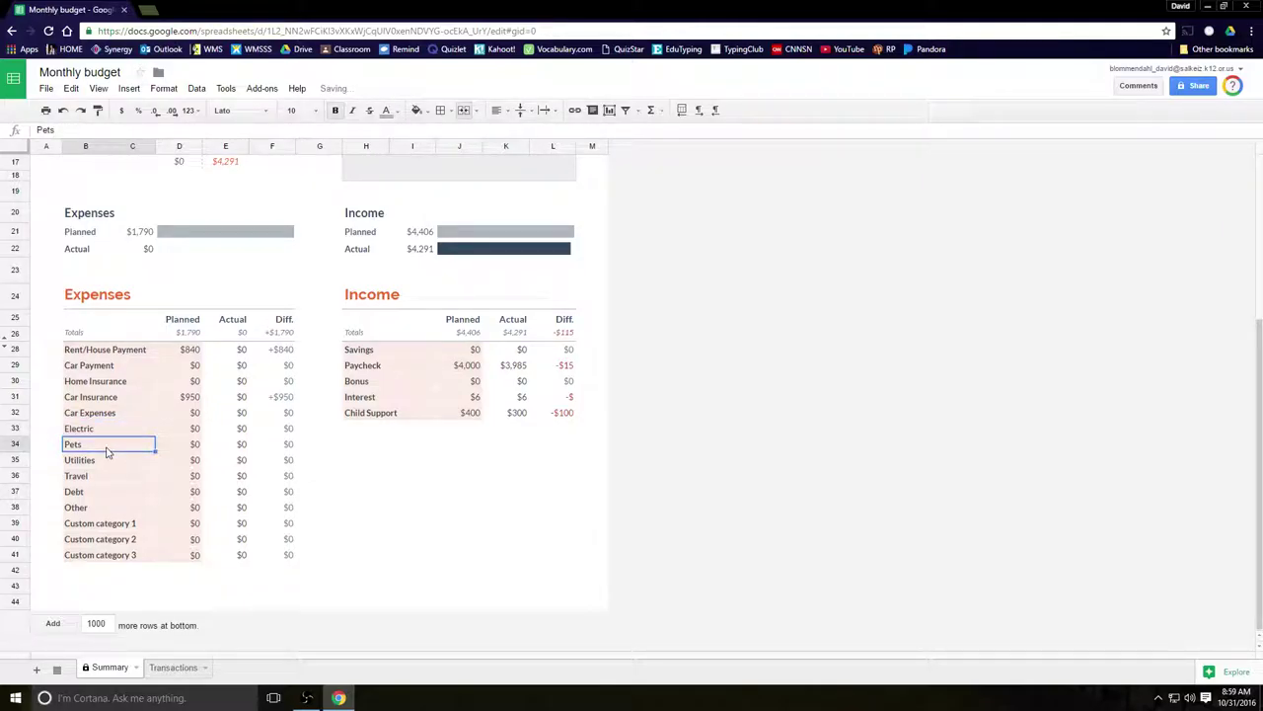
pyautogui.write('Gas')
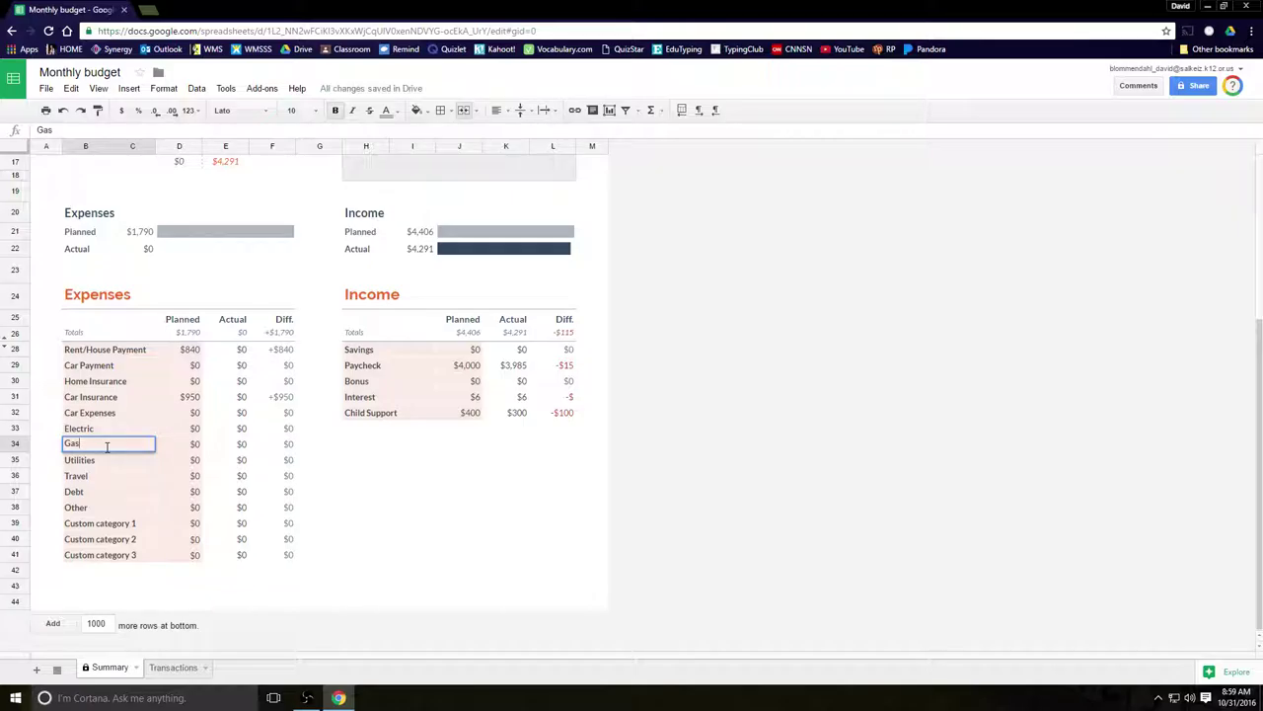
pyautogui.write('Natur')
pyautogui.write('al')
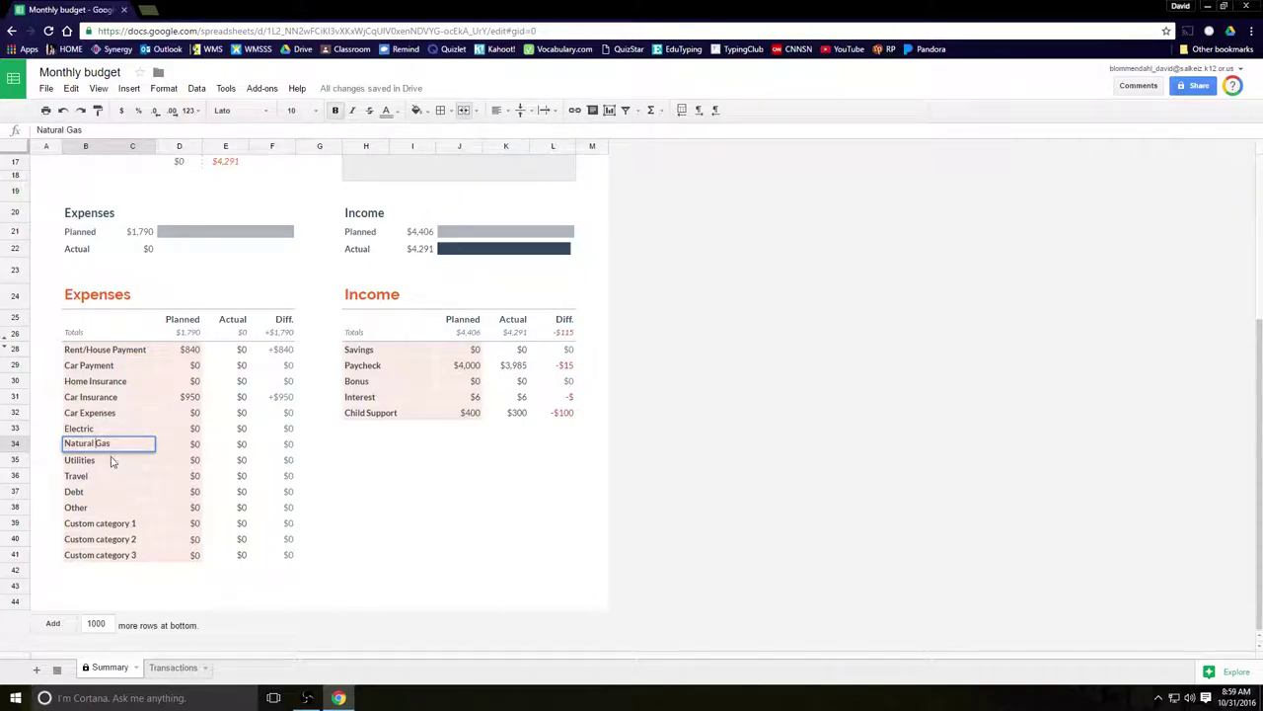
# Step: Rename the following categories to Garbage, Cell Phone, Cable/Internet, Groceries and Credit Cards/ Loans
pyautogui.click(110, 462)
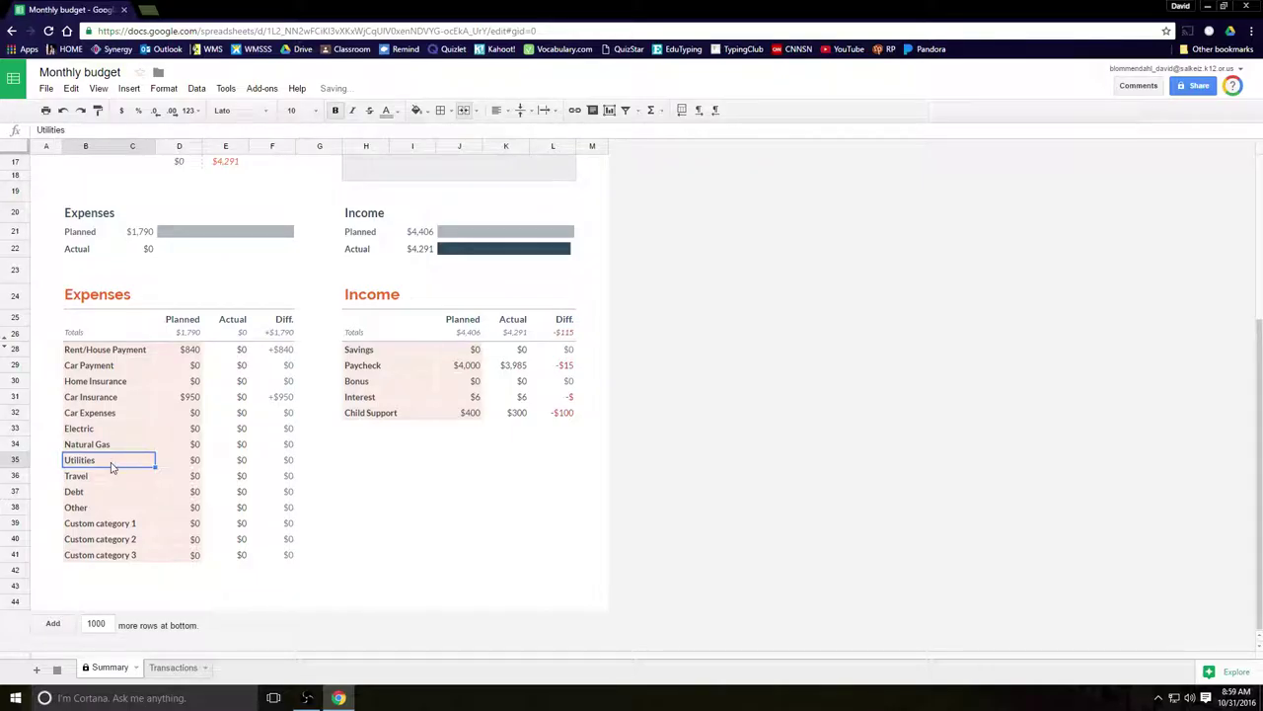
pyautogui.write('Garbag')
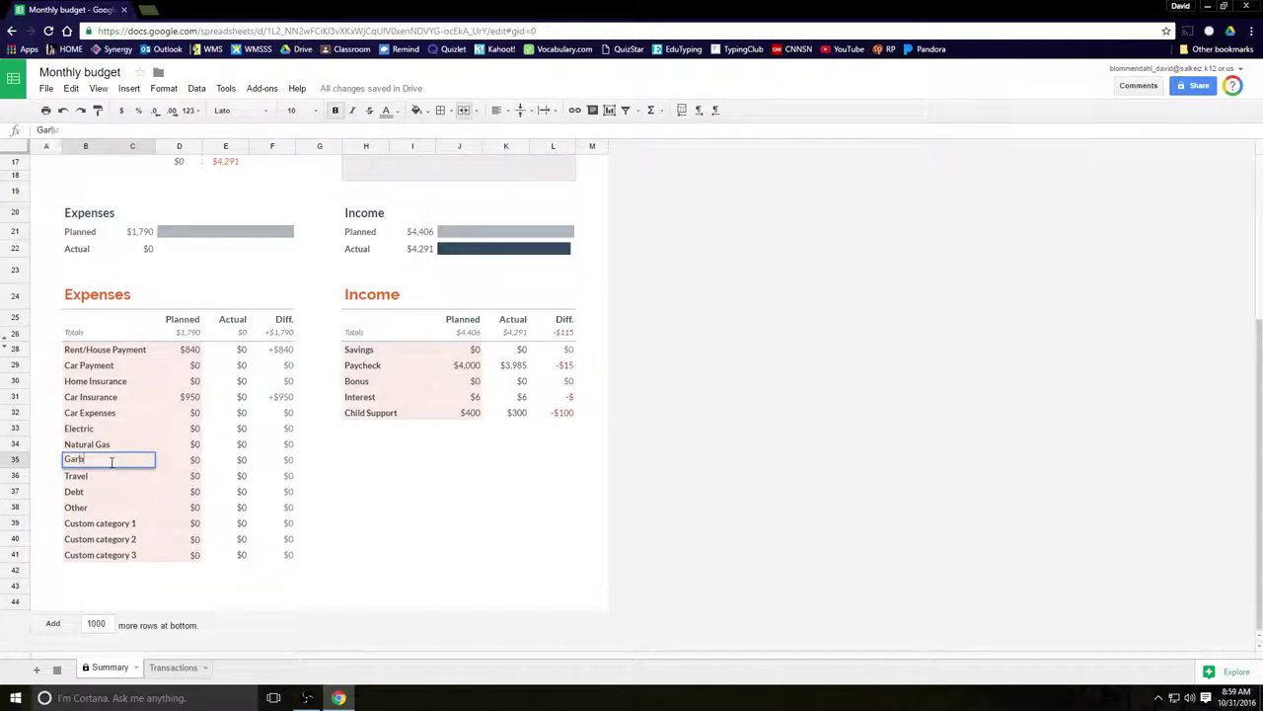
pyautogui.write('e')
pyautogui.click(95, 477)
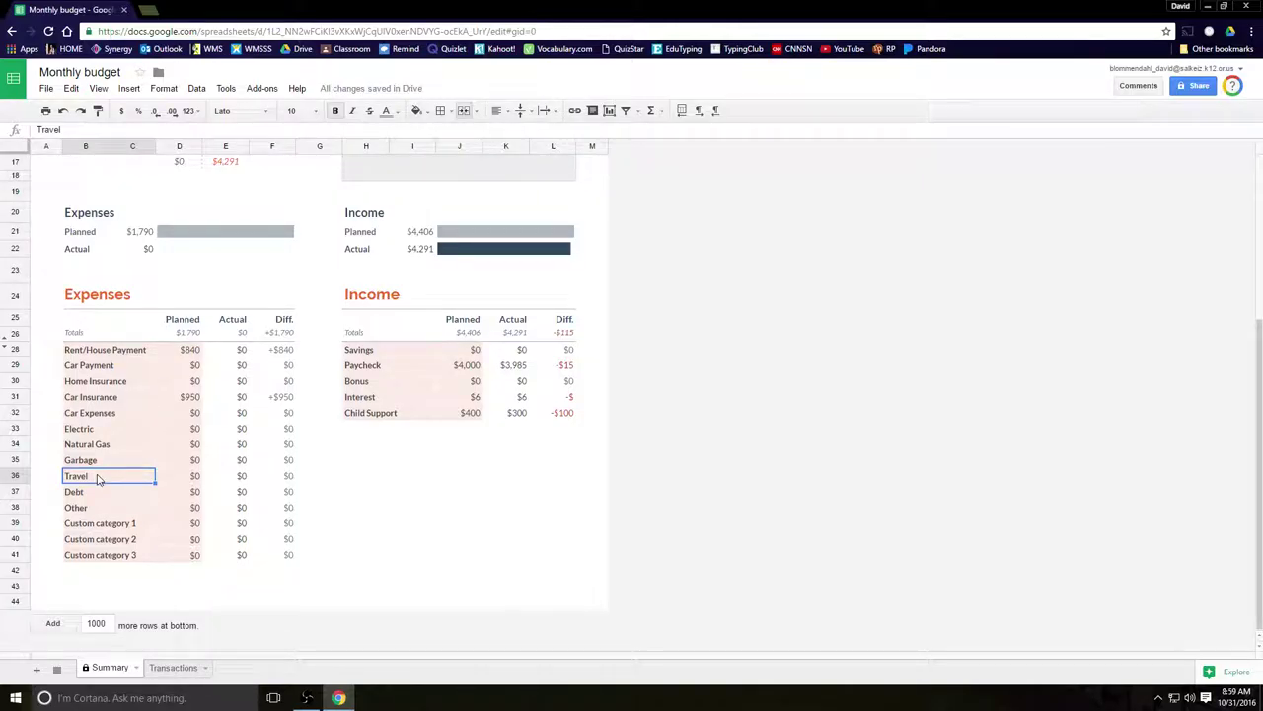
pyautogui.write('Cell P')
pyautogui.write('hone')
pyautogui.click(83, 495)
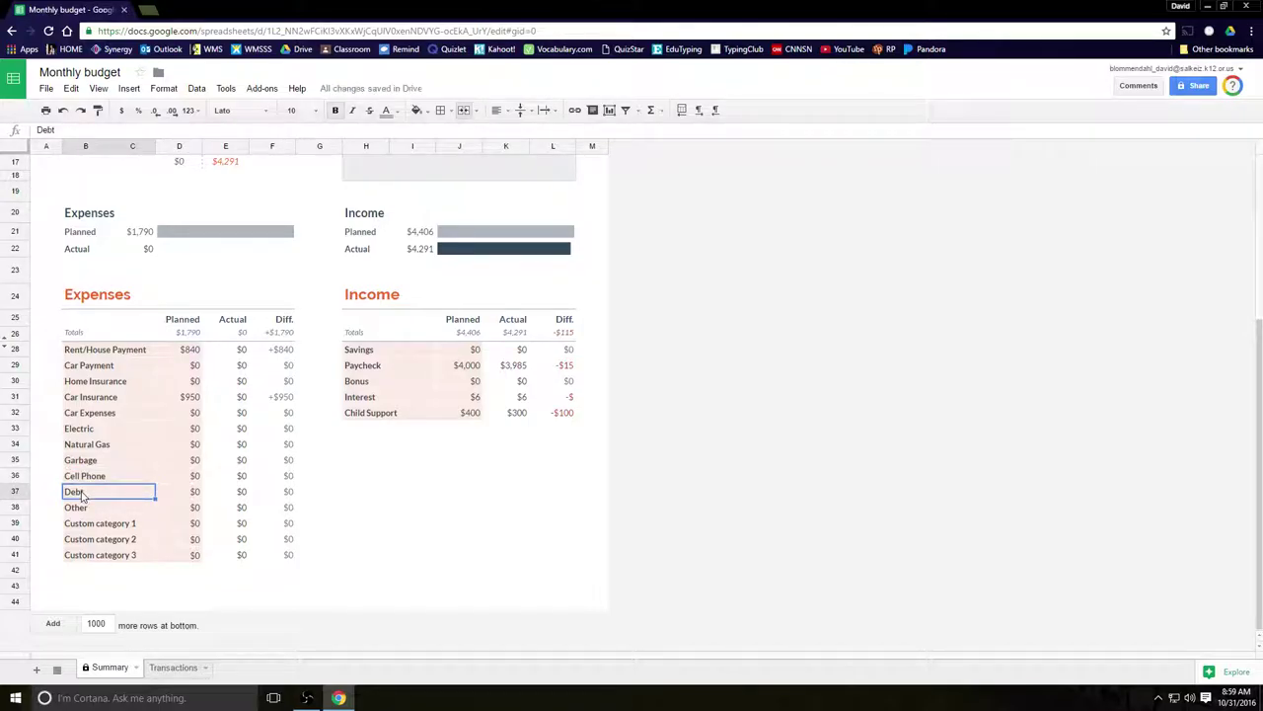
pyautogui.write('Cable/Internet')
pyautogui.click(99, 512)
pyautogui.write('G')
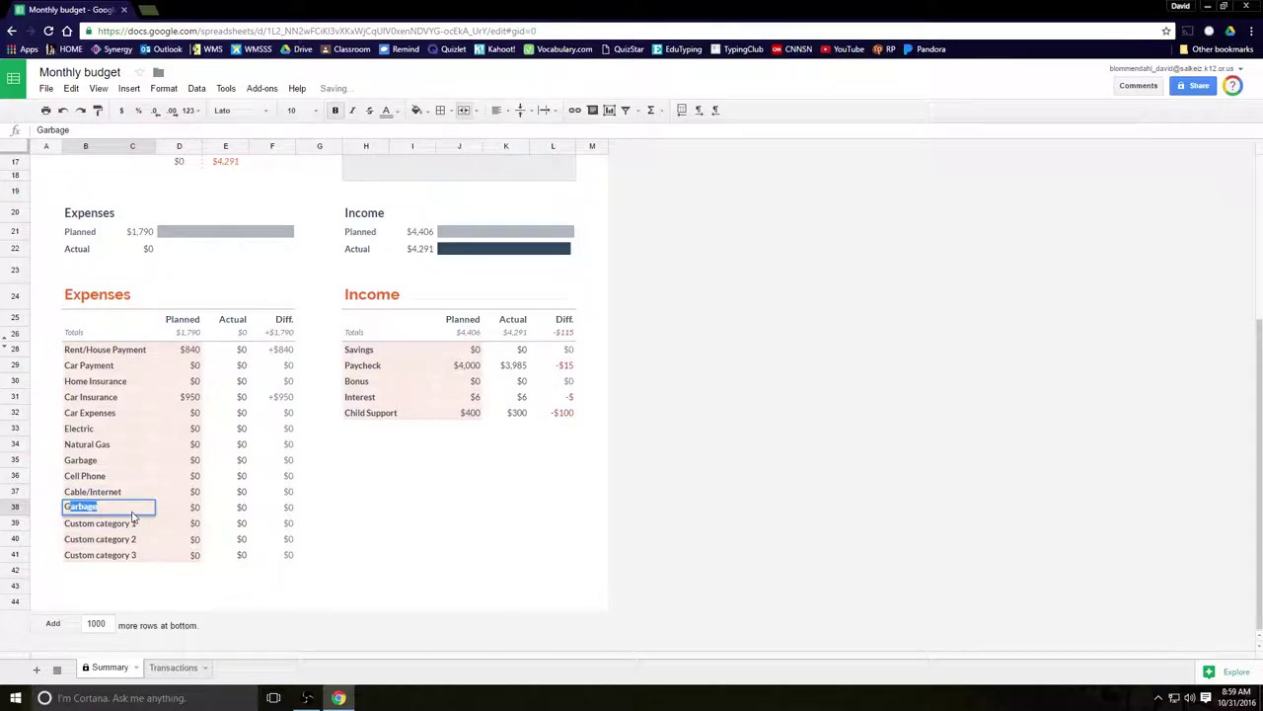
pyautogui.write('roceries')
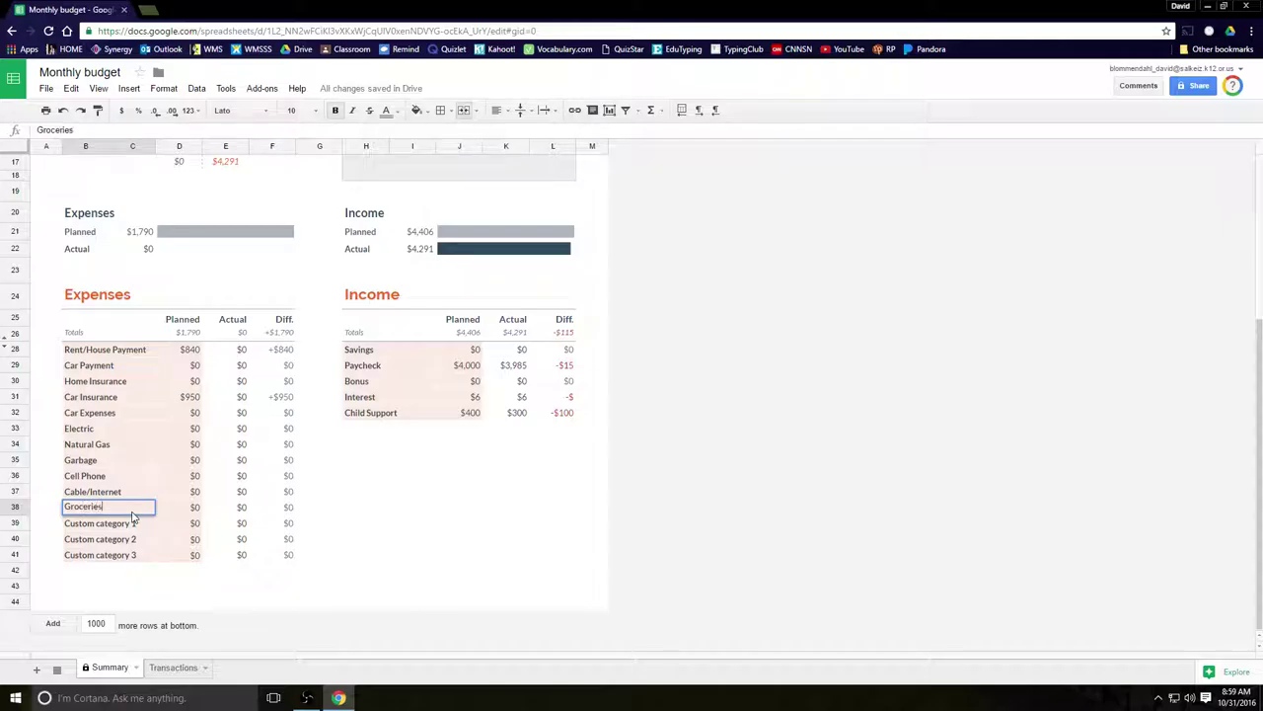
pyautogui.click(121, 522)
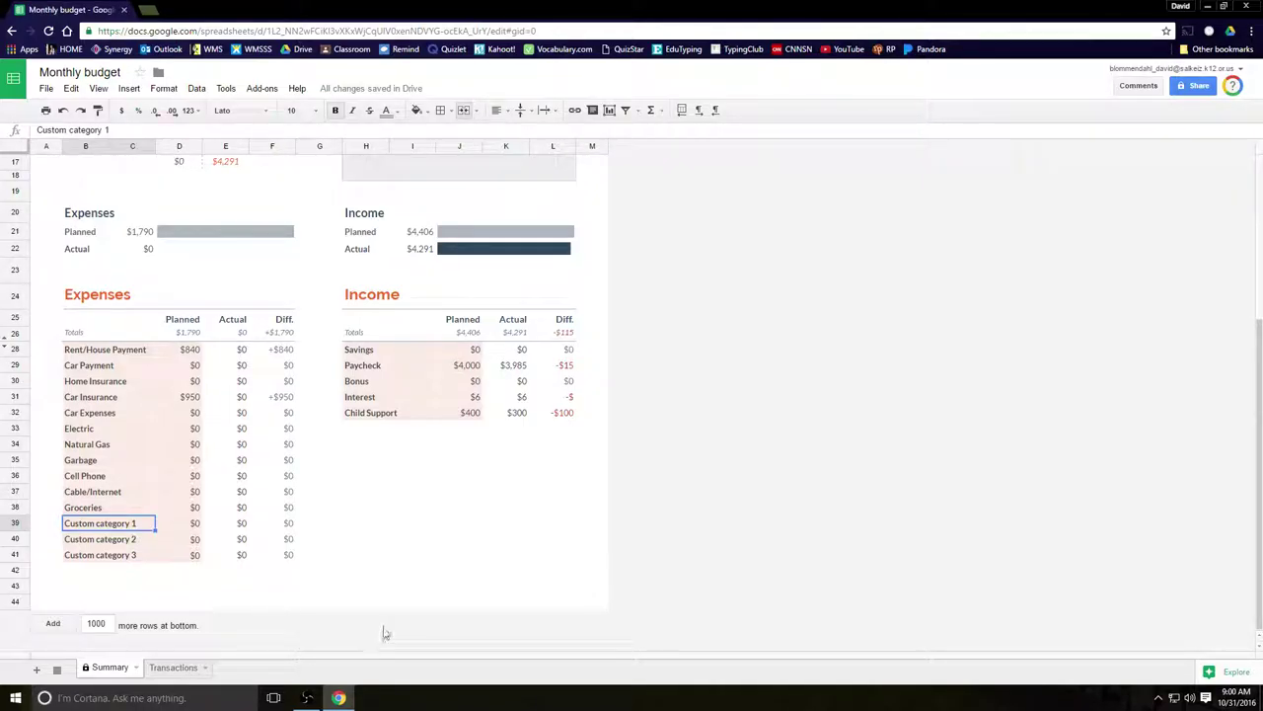
pyautogui.write('C')
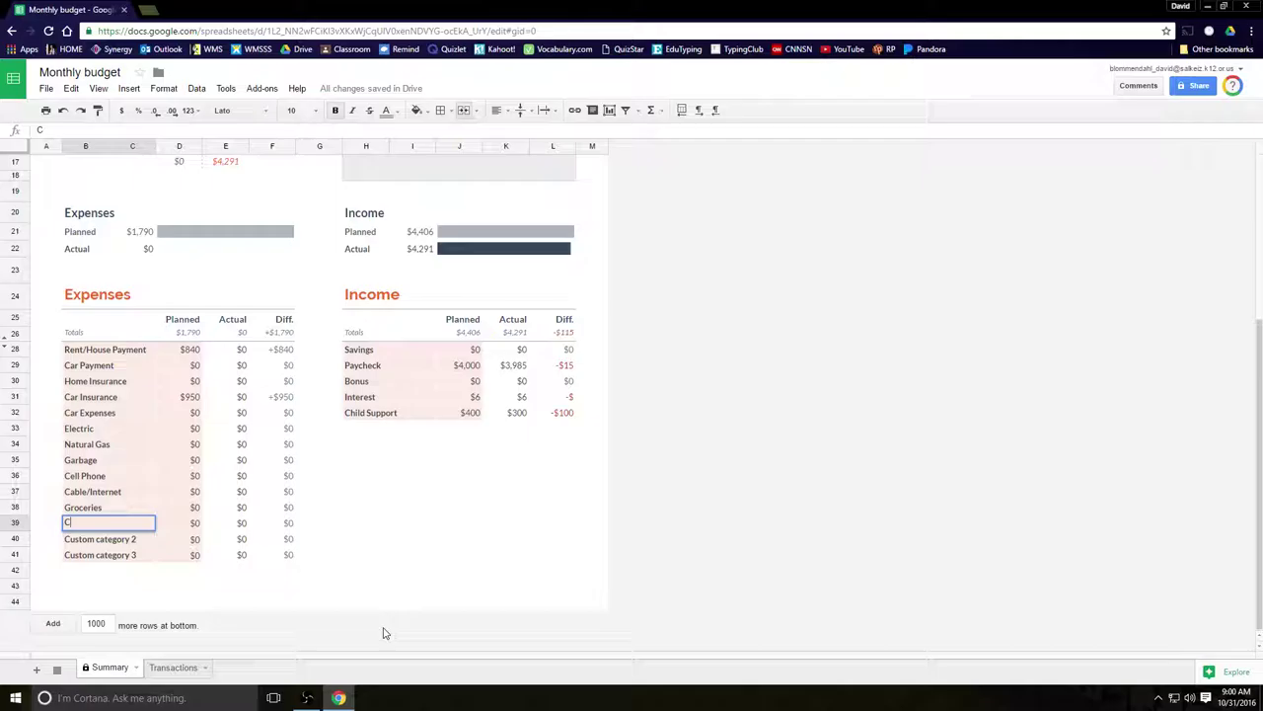
pyautogui.write('redit Card')
pyautogui.write('s/ L')
pyautogui.write('oan')
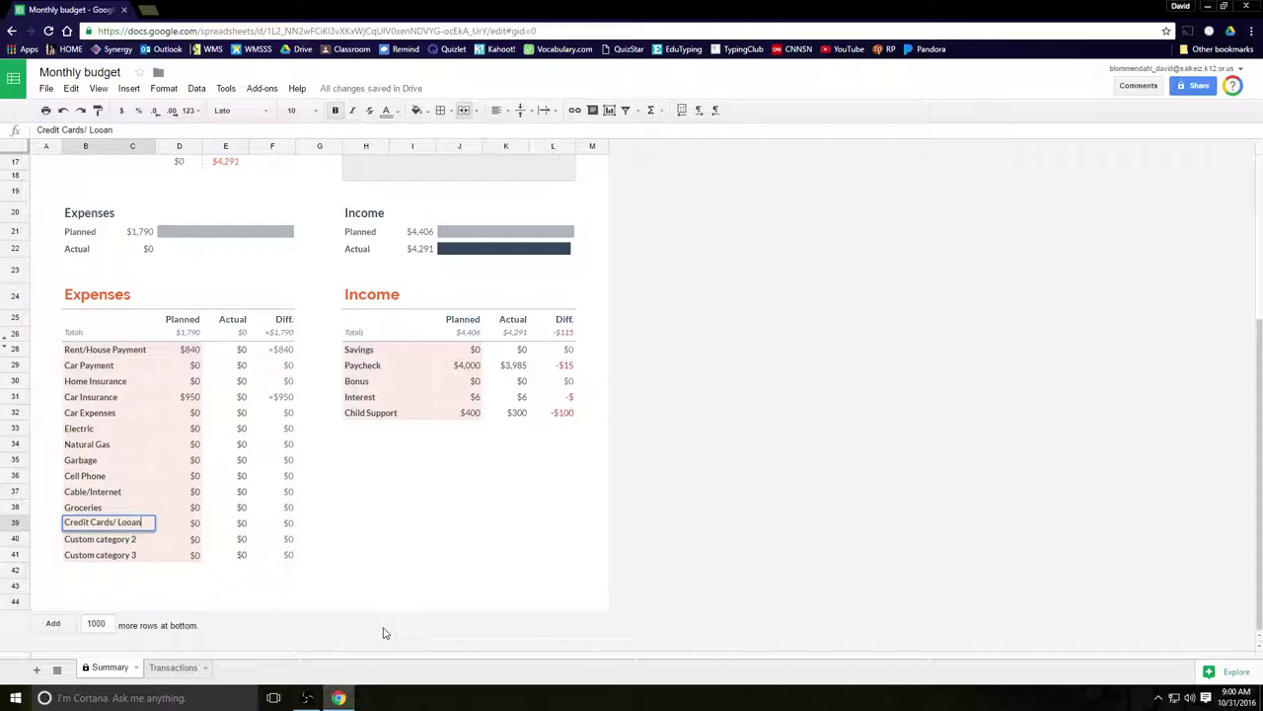
pyautogui.write('s')
# Step: Rename Custom categories 2 and 3 to Entertainment and Miscellaneous
pyautogui.click(119, 541)
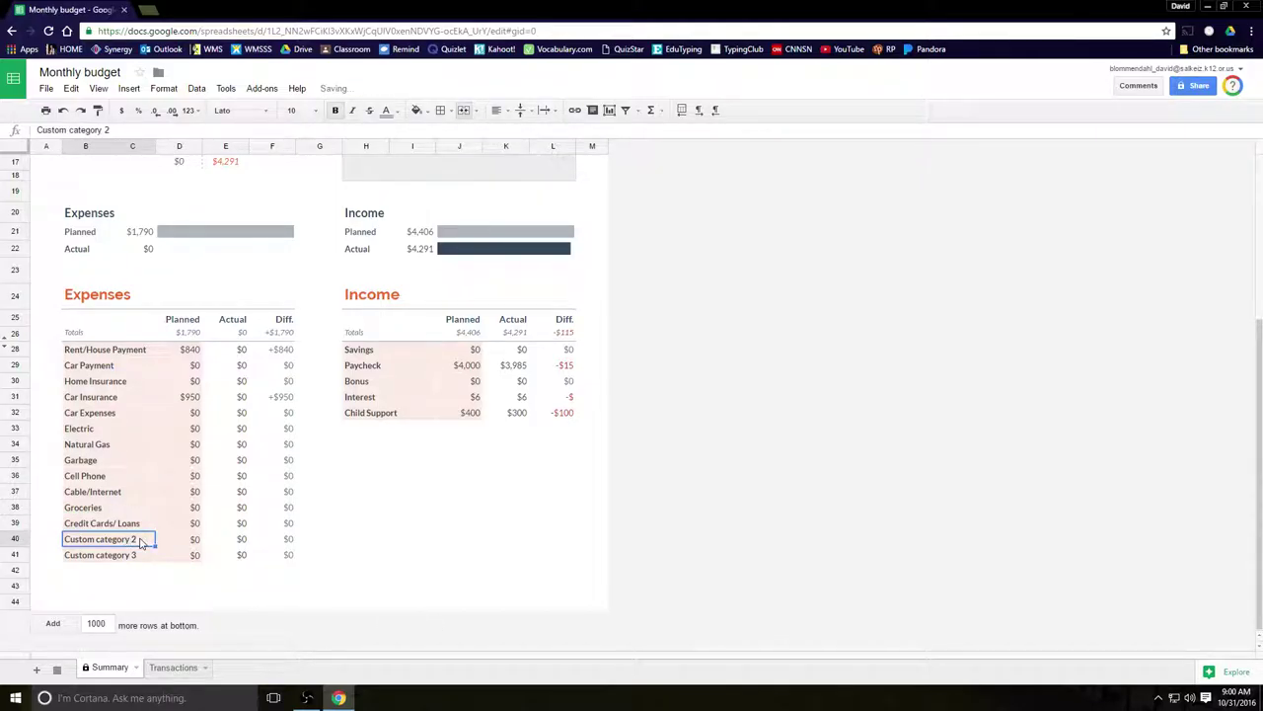
pyautogui.write('Entertainment')
pyautogui.click(95, 555)
pyautogui.write('M')
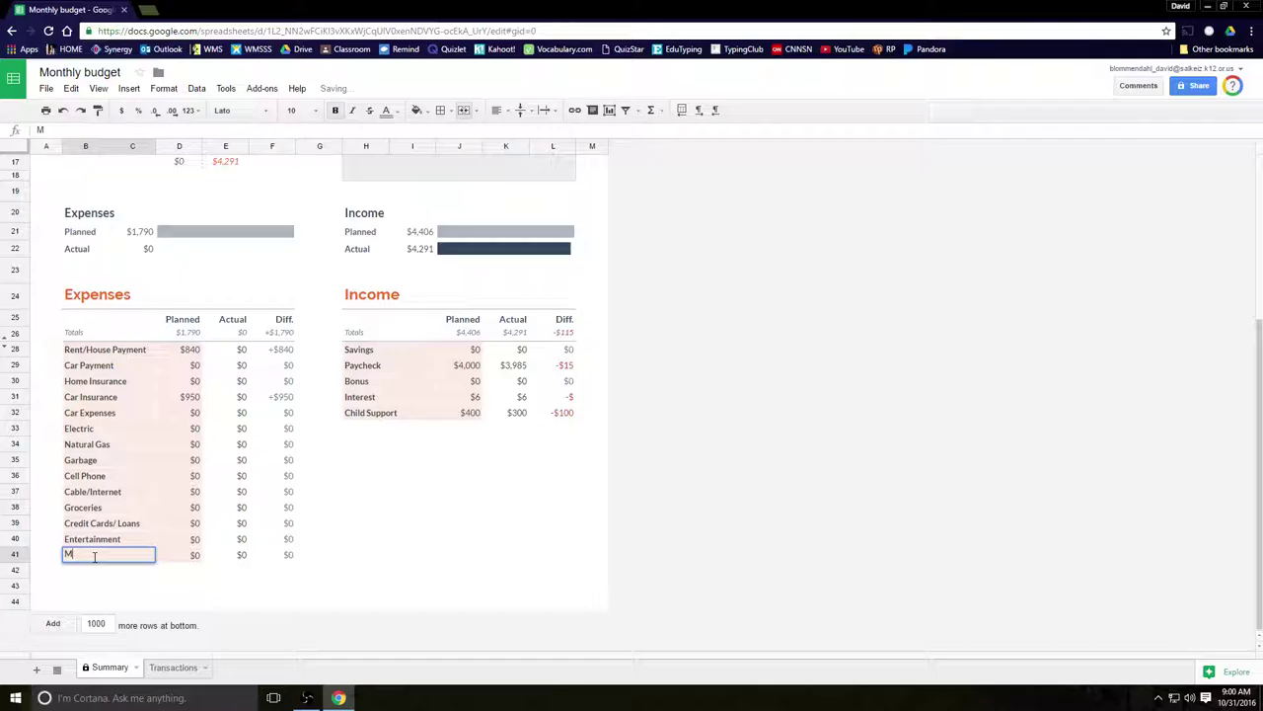
pyautogui.write('iscellan')
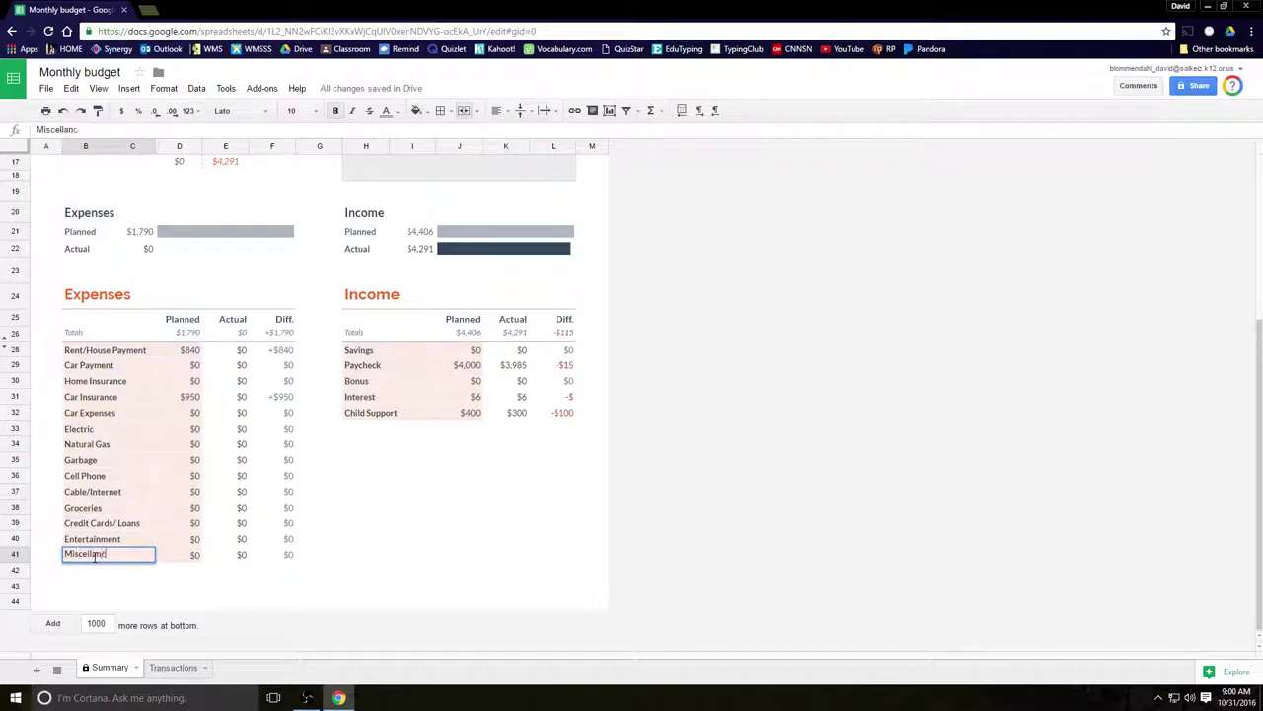
pyautogui.write('eous')
pyautogui.click(102, 542)
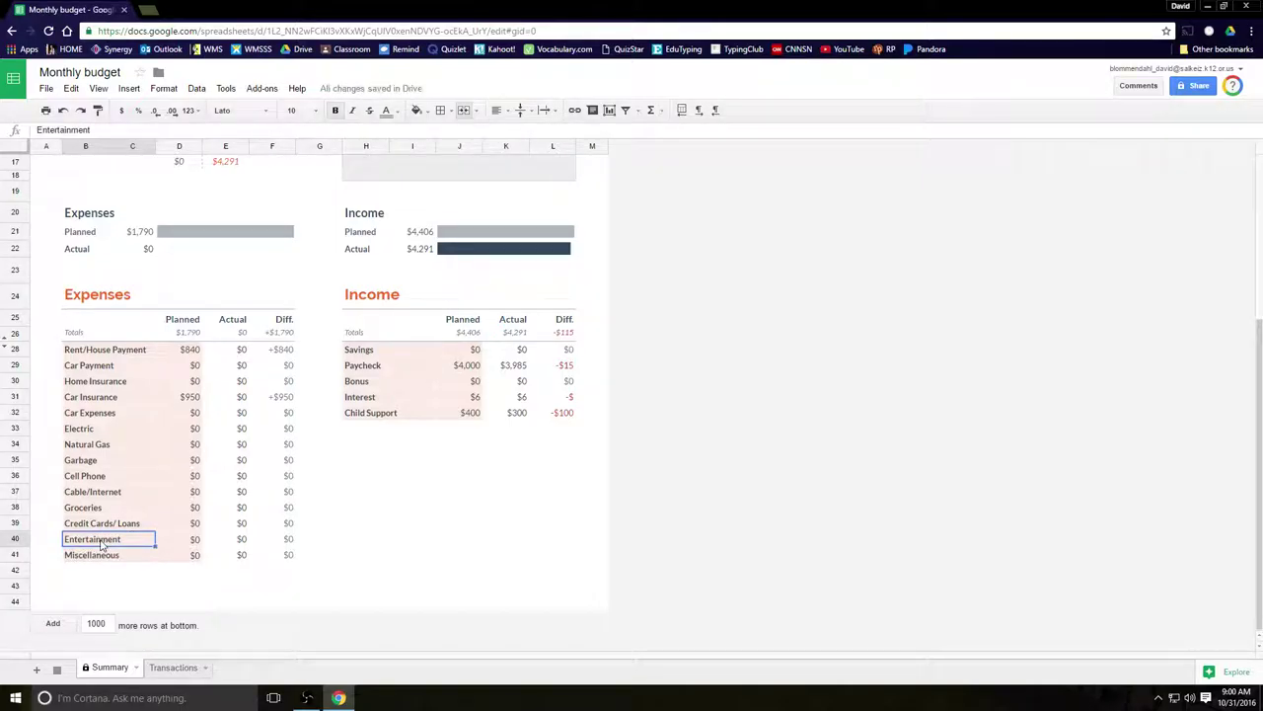
# Step: Insert a blank row above the Entertainment row, accepting the protected-range warning
pyautogui.rightClick(102, 544)
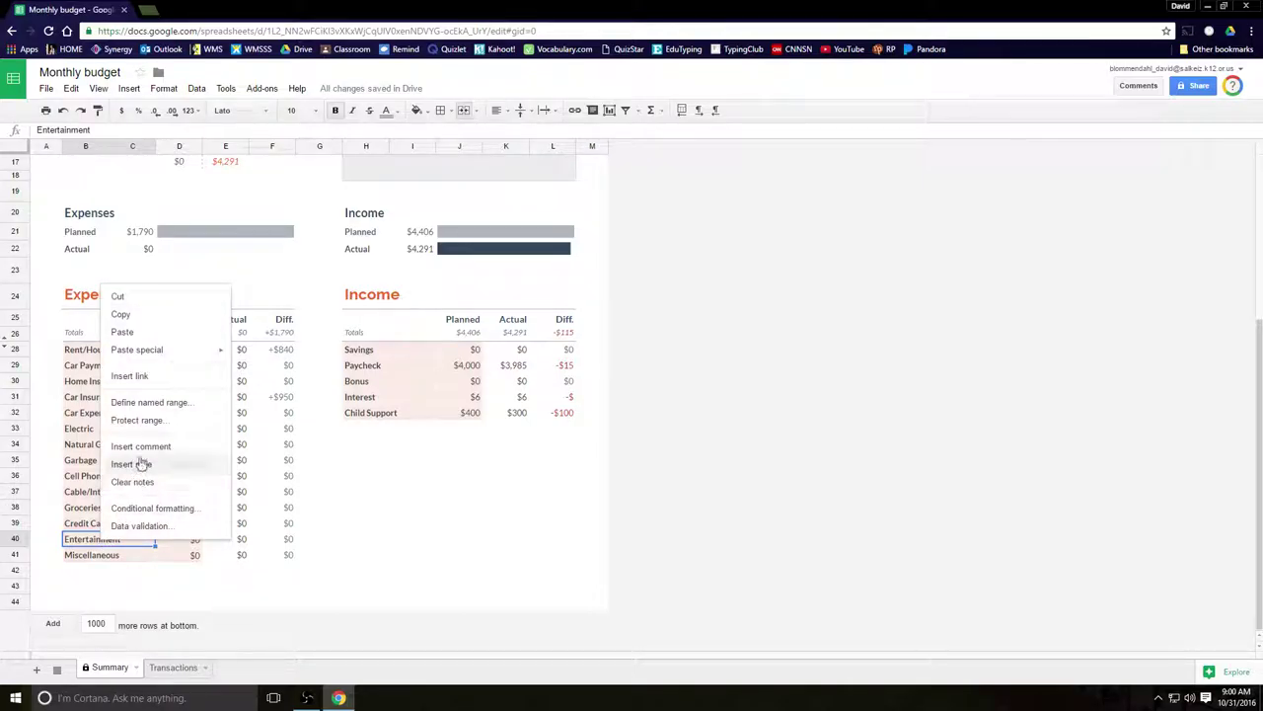
pyautogui.click(66, 543)
pyautogui.click(15, 542)
pyautogui.rightClick(15, 542)
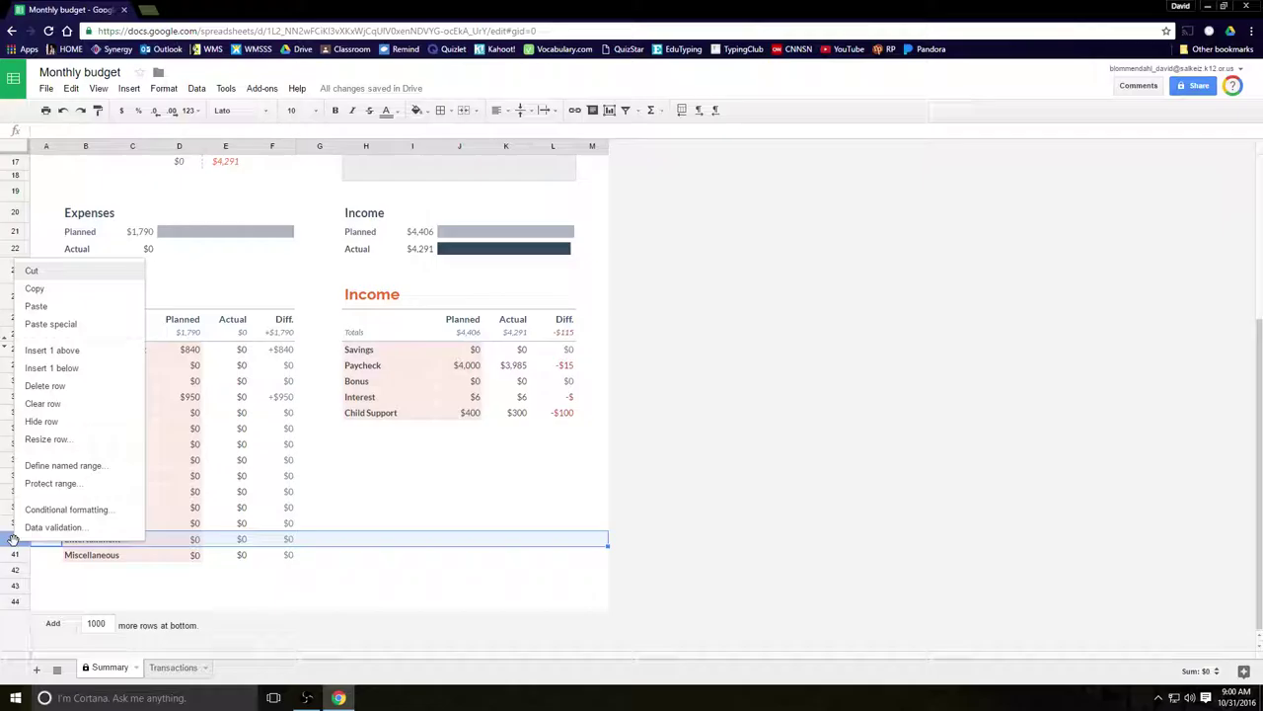
pyautogui.click(56, 351)
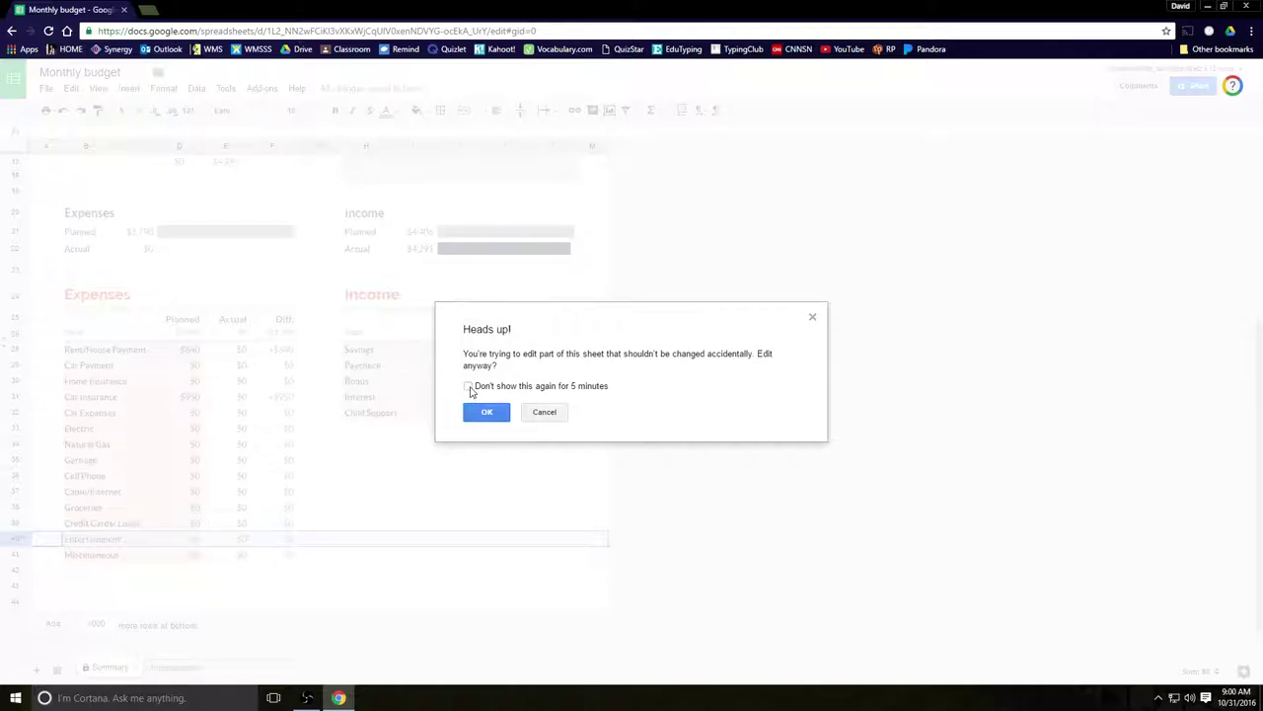
pyautogui.click(487, 412)
pyautogui.click(244, 590)
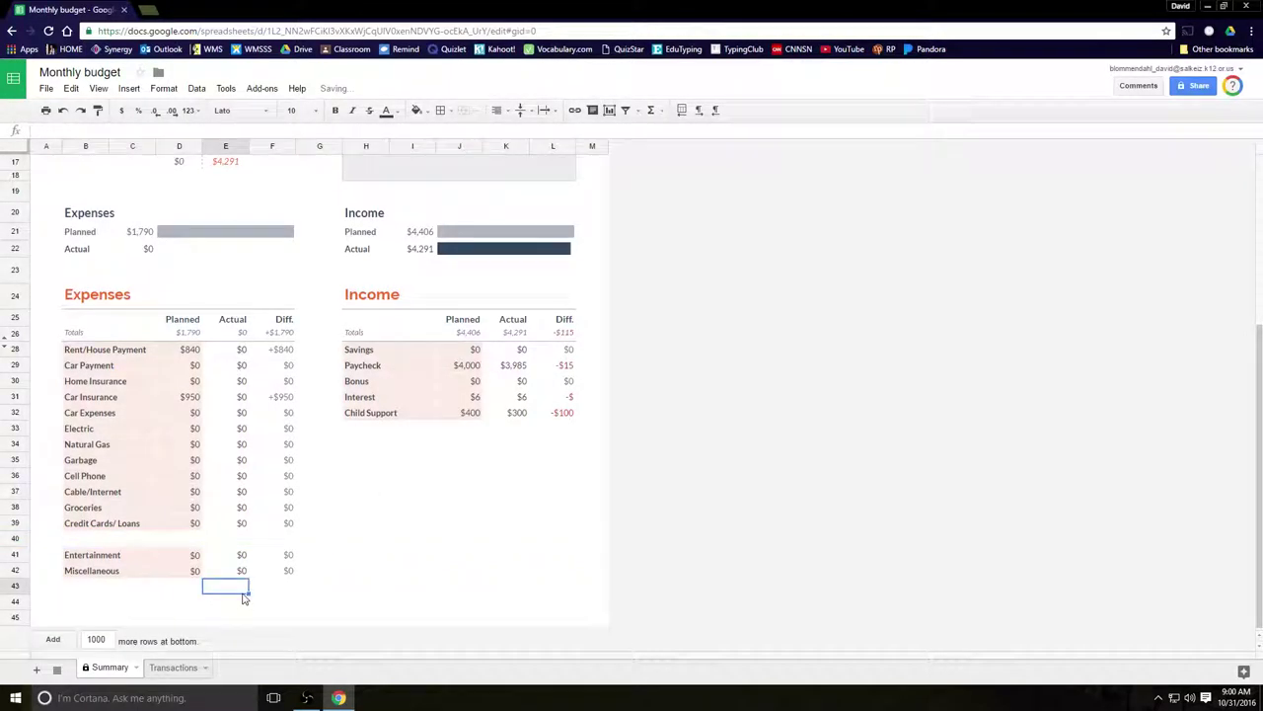
pyautogui.click(135, 545)
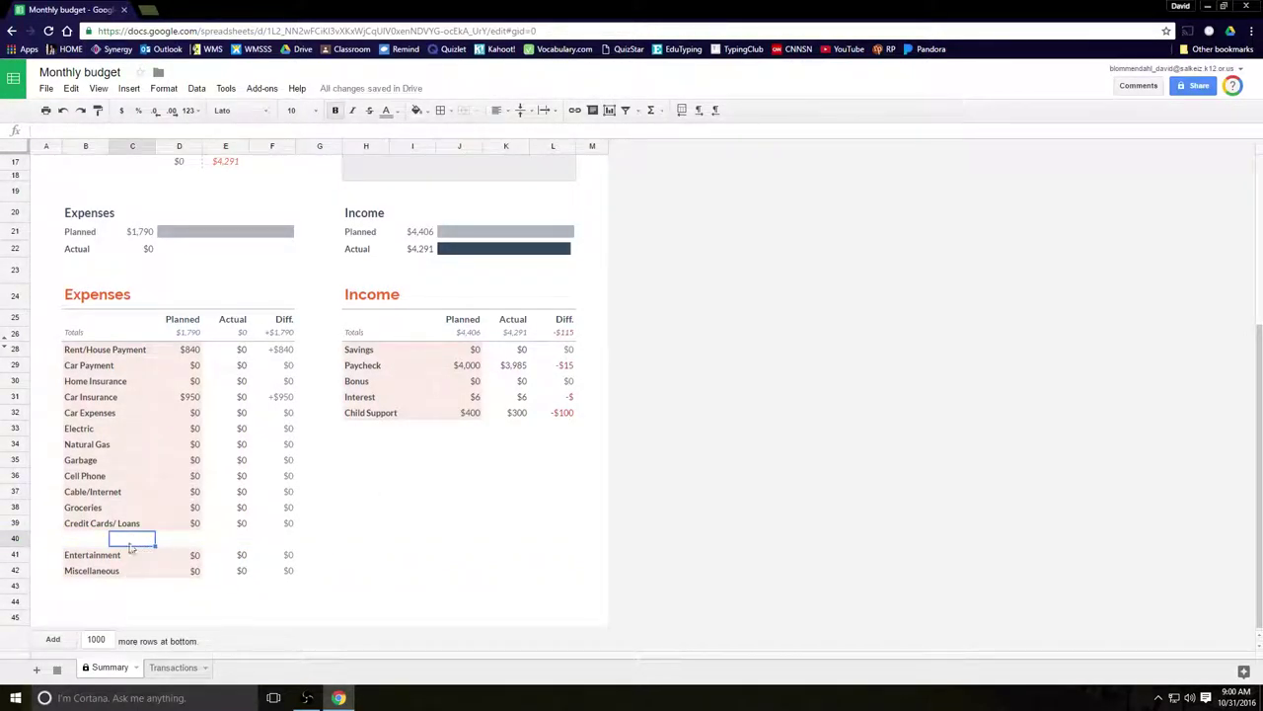
pyautogui.click(112, 556)
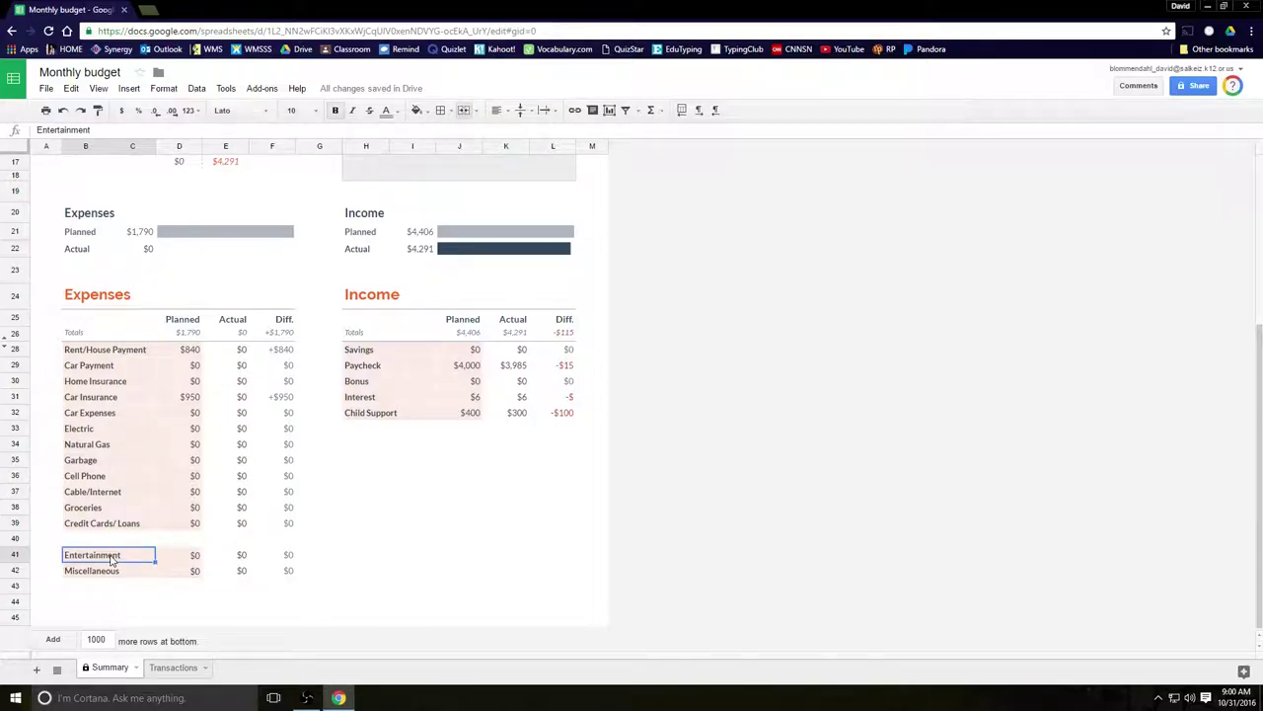
pyautogui.click(19, 556)
# Step: Paste the Entertainment row into the blank row and rename it Clothing/Necesities
pyautogui.rightClick(21, 556)
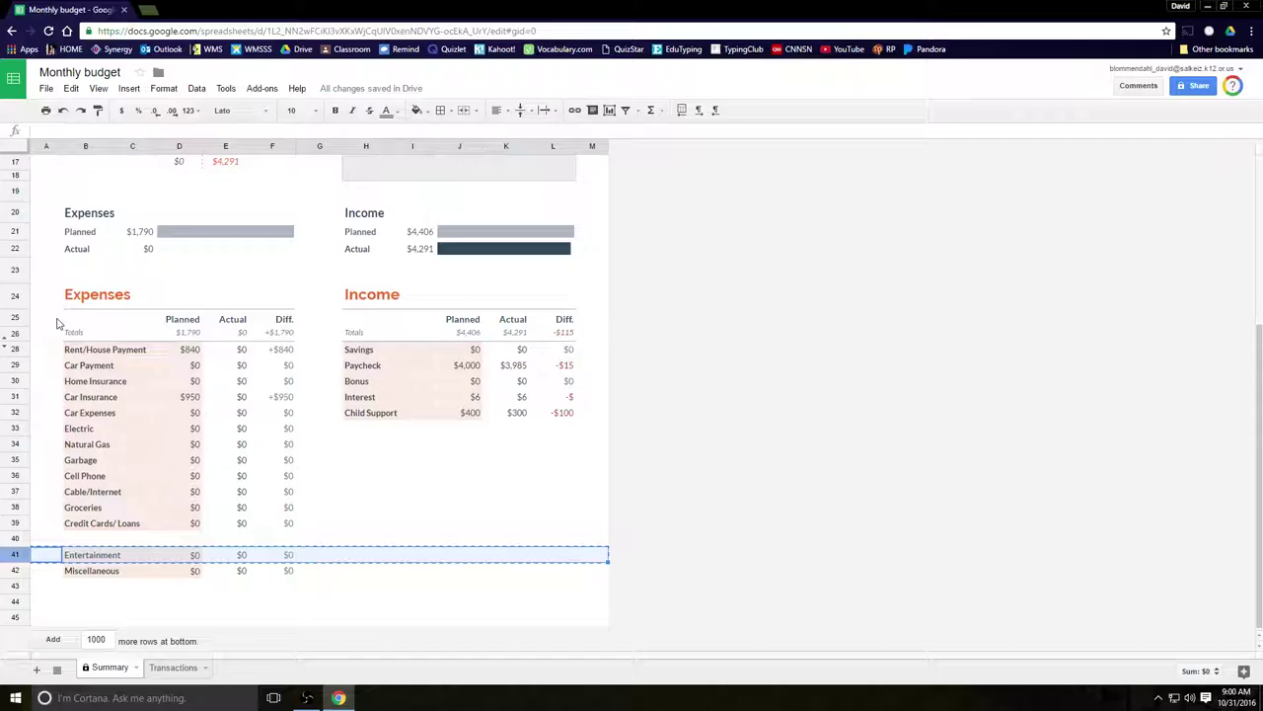
pyautogui.click(16, 539)
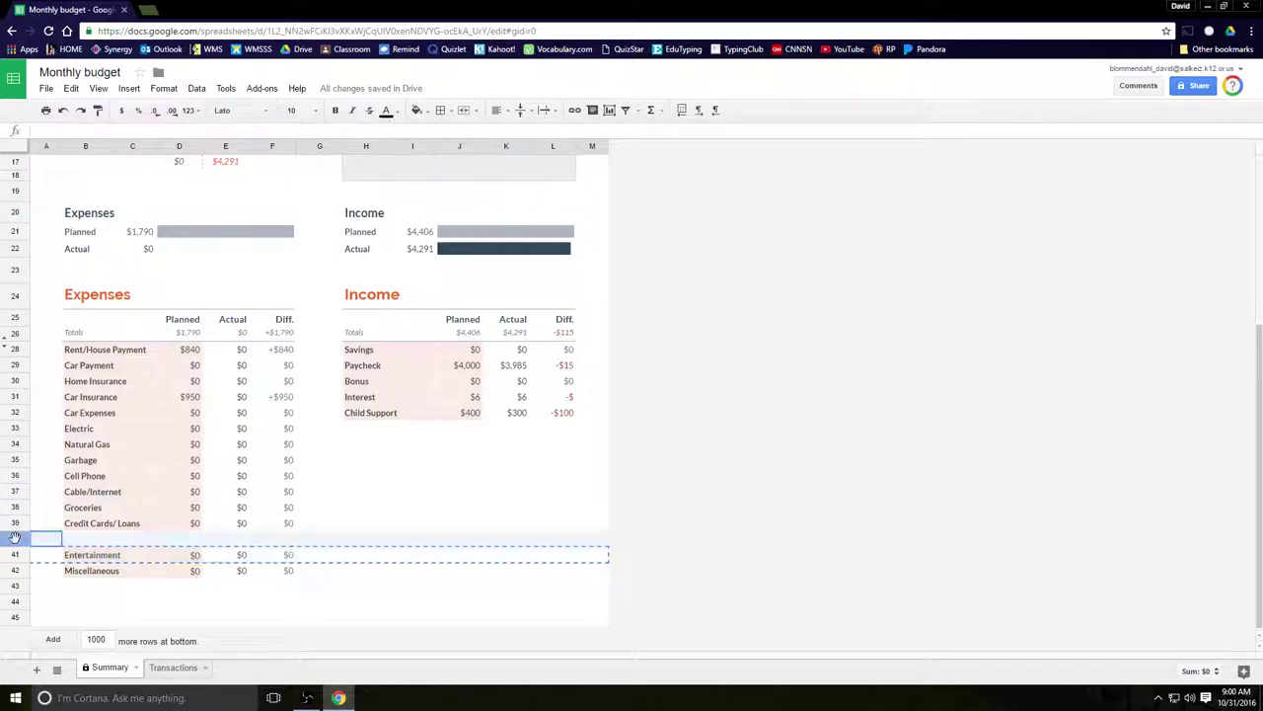
pyautogui.rightClick(16, 539)
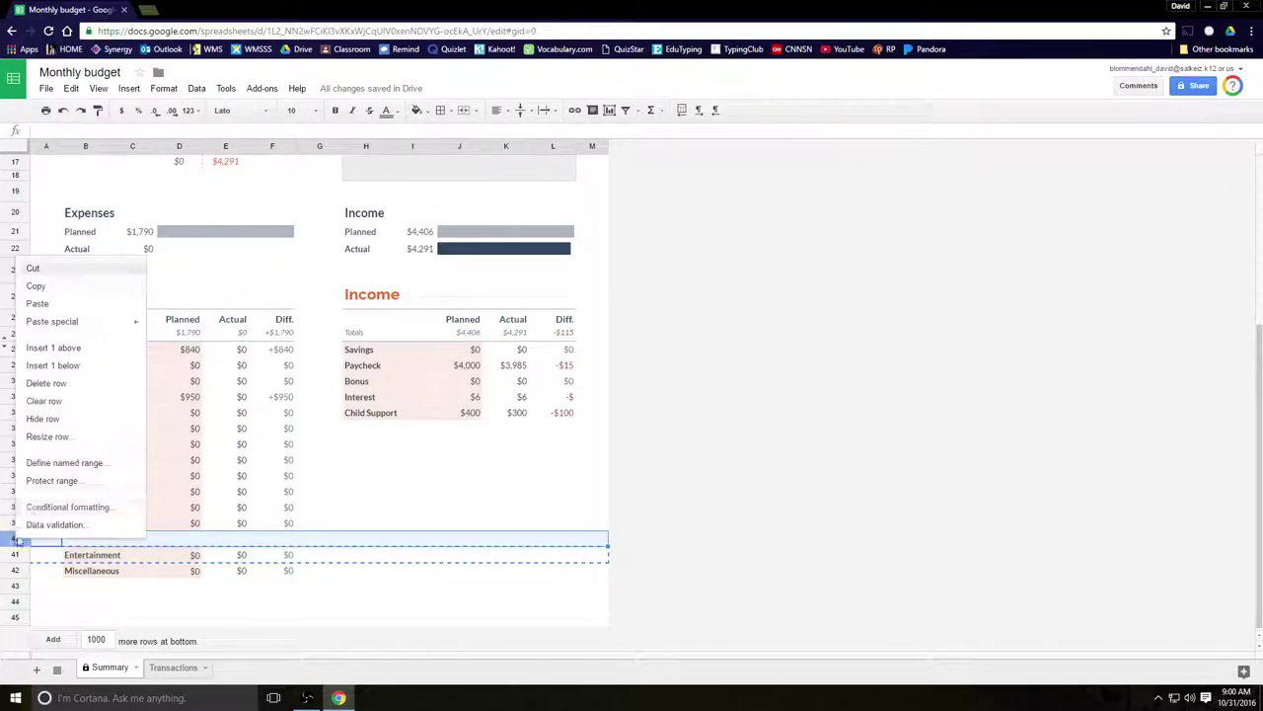
pyautogui.click(59, 305)
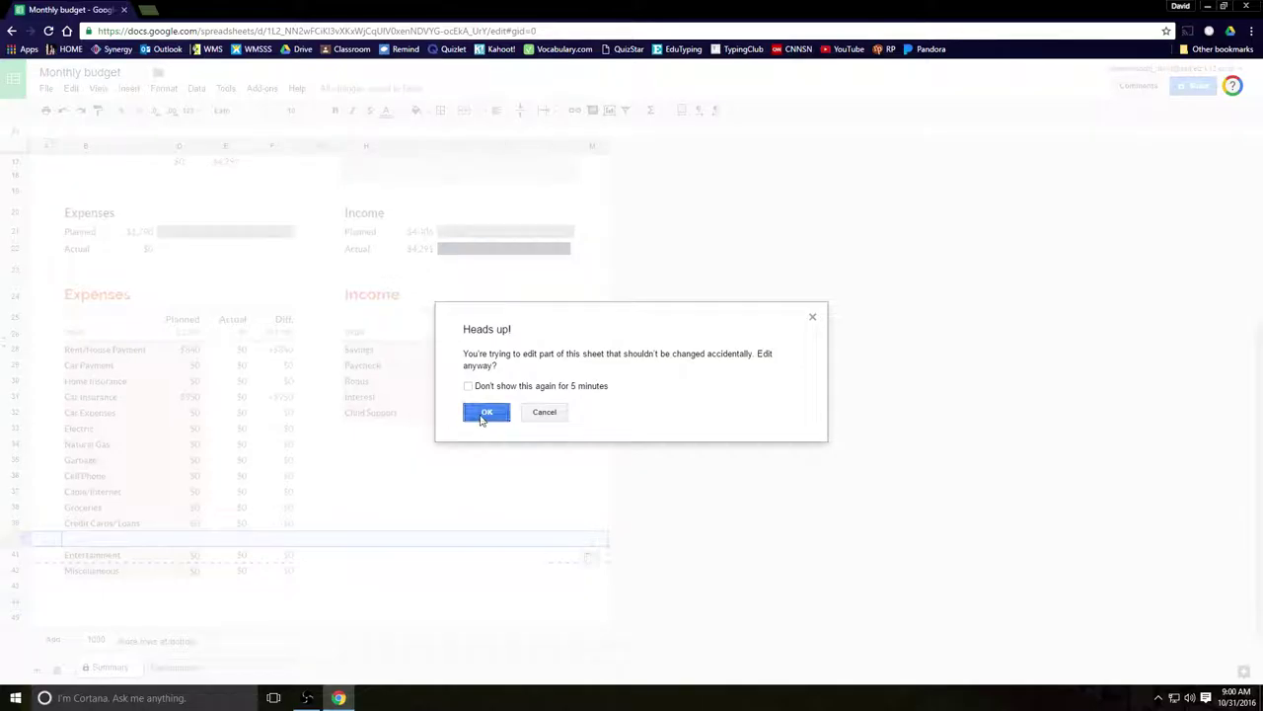
pyautogui.click(487, 412)
pyautogui.click(336, 589)
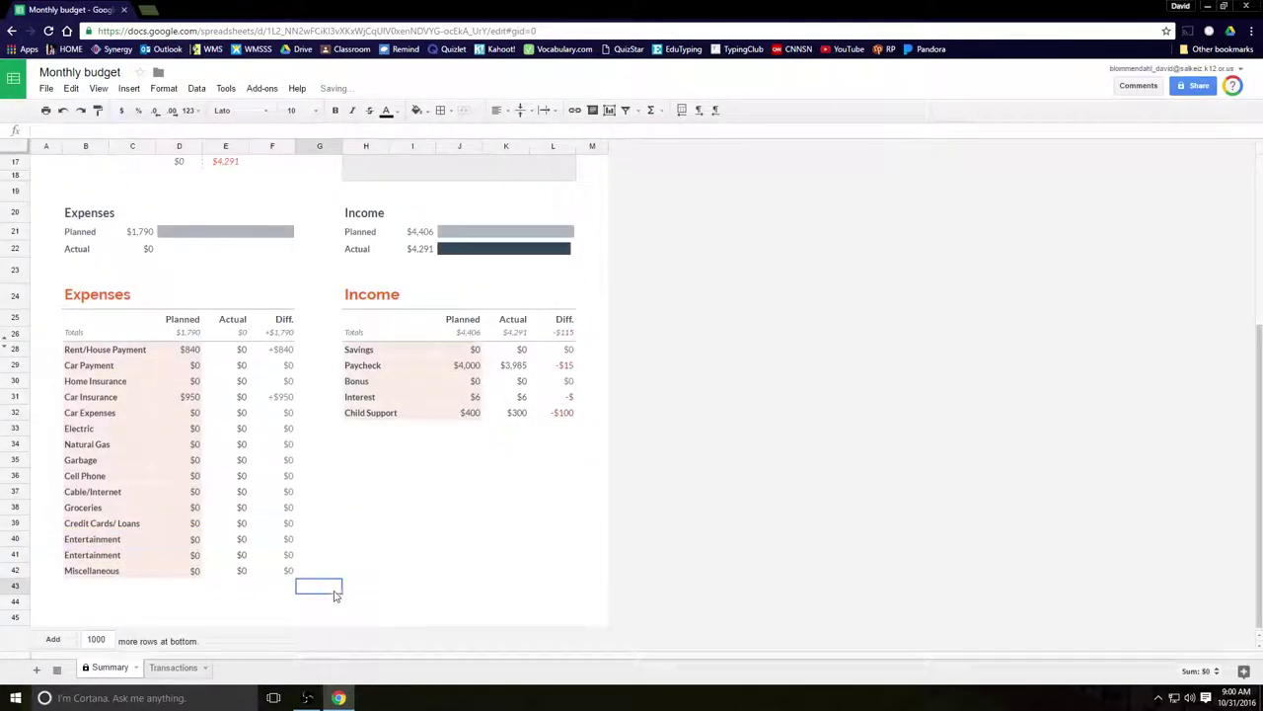
pyautogui.click(99, 539)
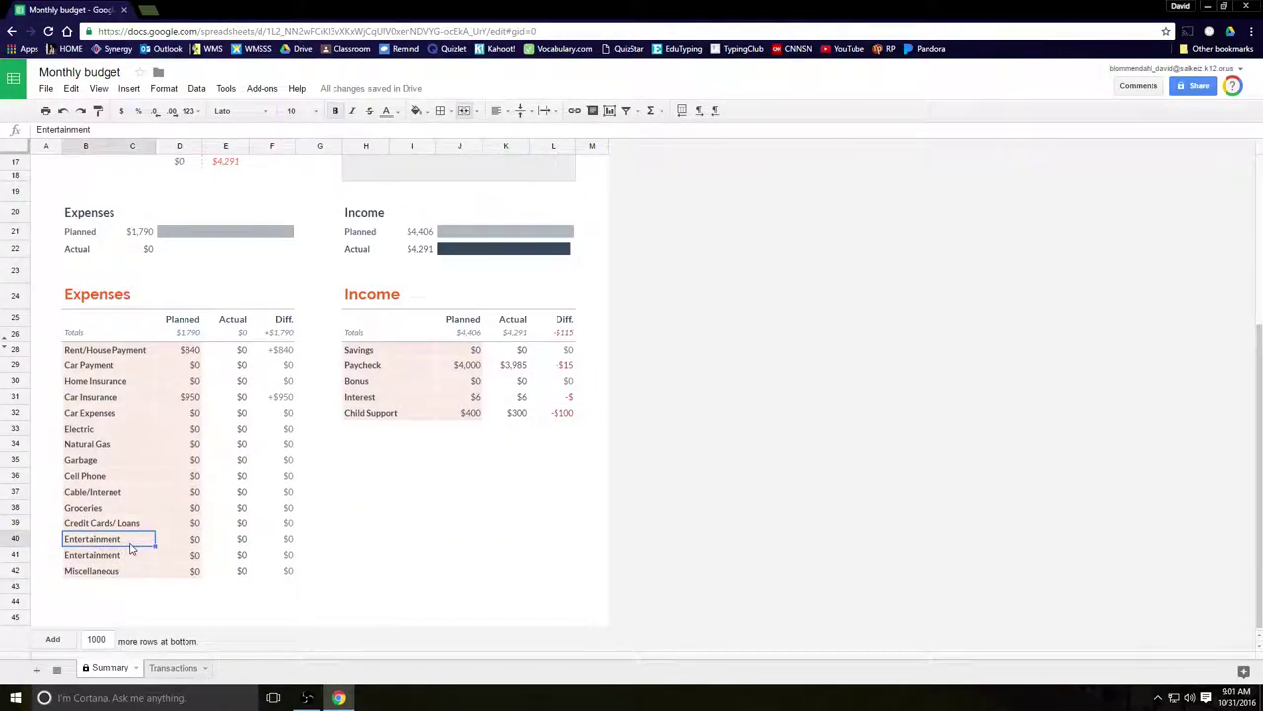
pyautogui.write('Clothing/N')
pyautogui.write('ecesities')
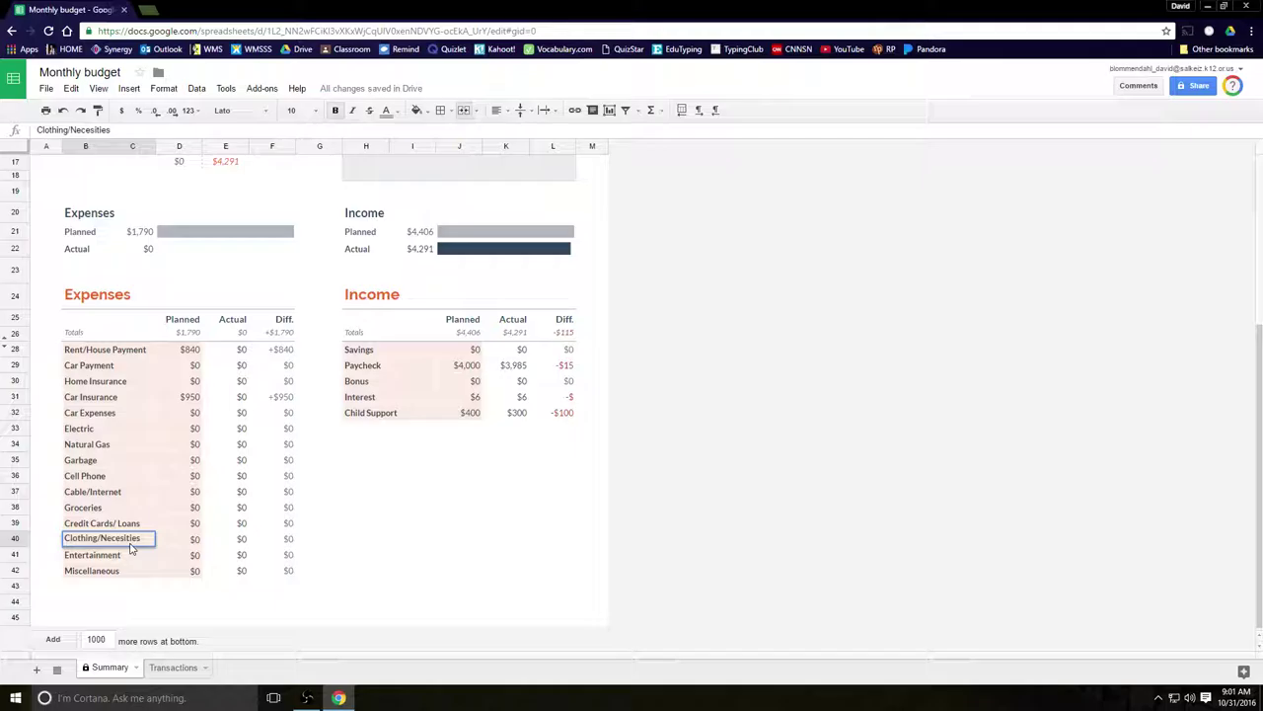
pyautogui.click(184, 586)
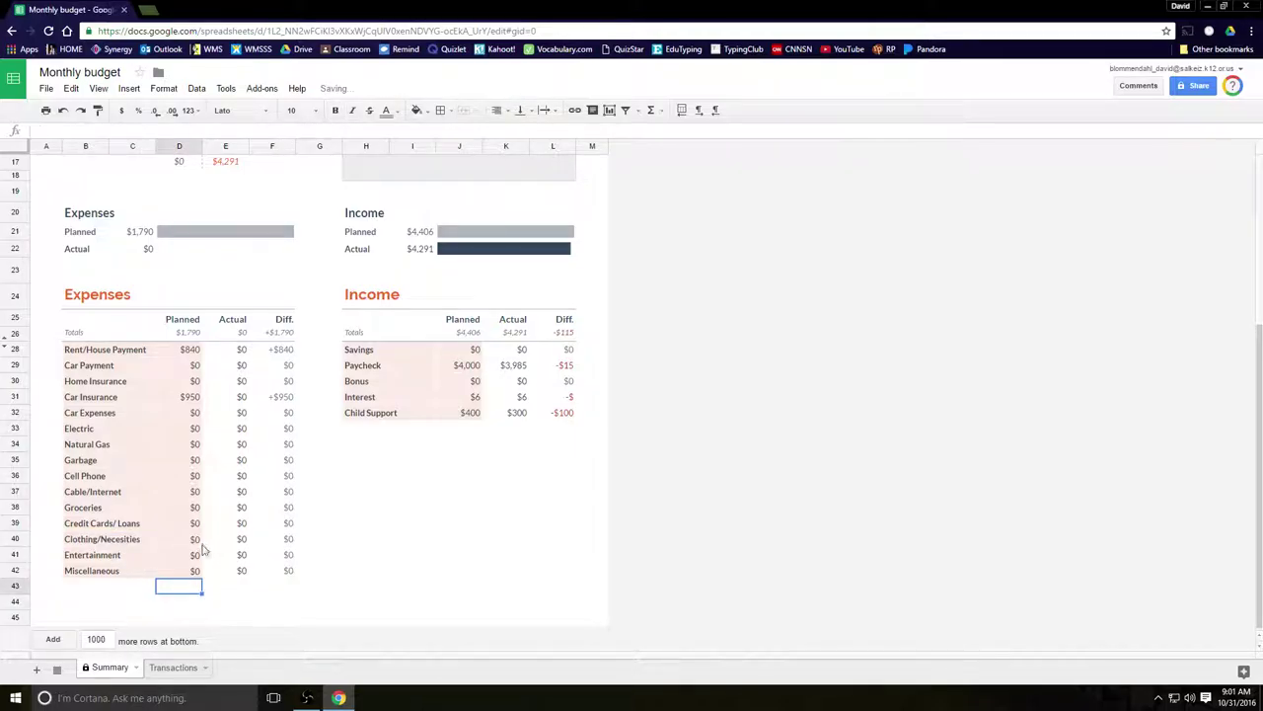
# Step: Enter planned amounts: Car Payment 450, Home Insurance 75, Car Insurance 175, Car Expenses 150
pyautogui.click(189, 367)
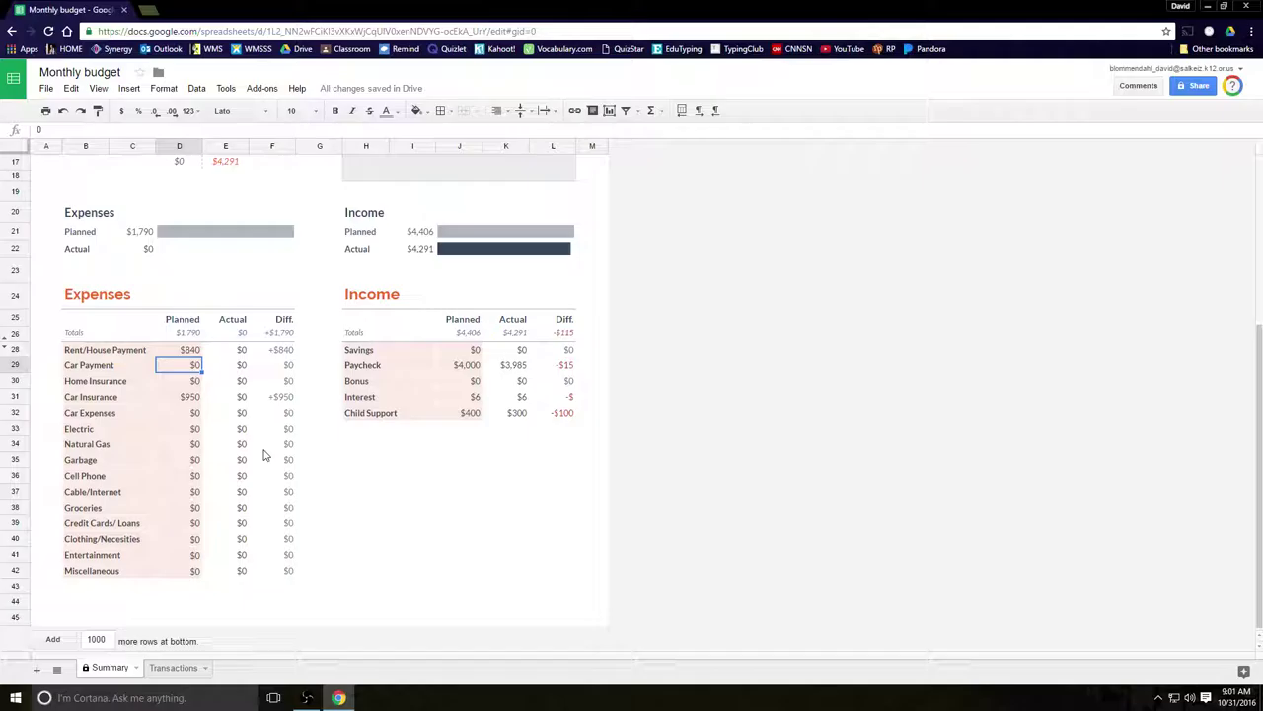
pyautogui.write('450')
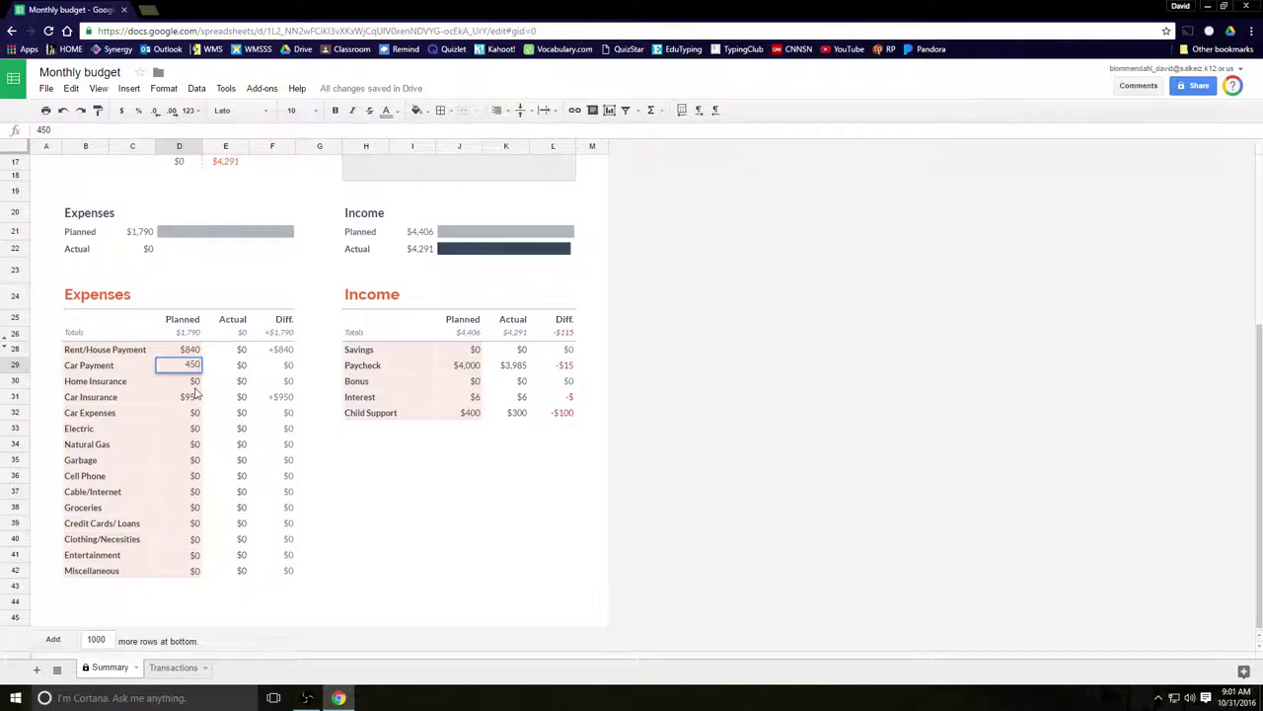
pyautogui.press('Return')
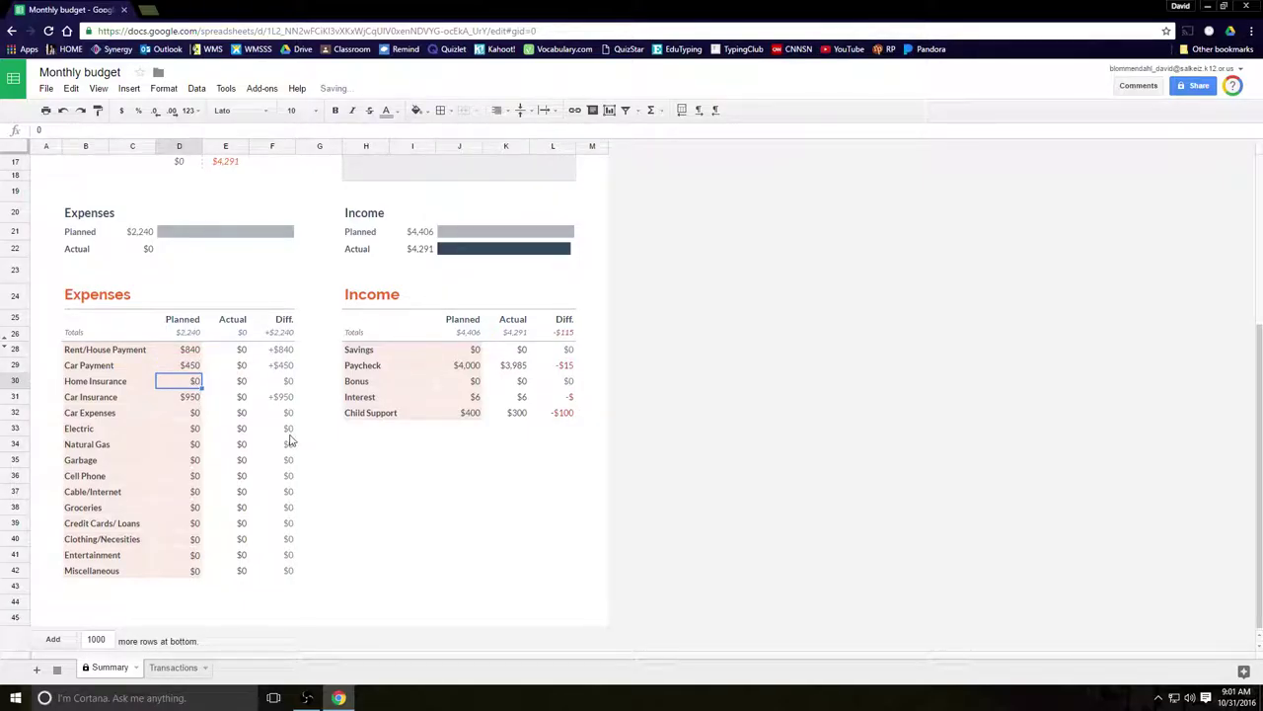
pyautogui.write('75')
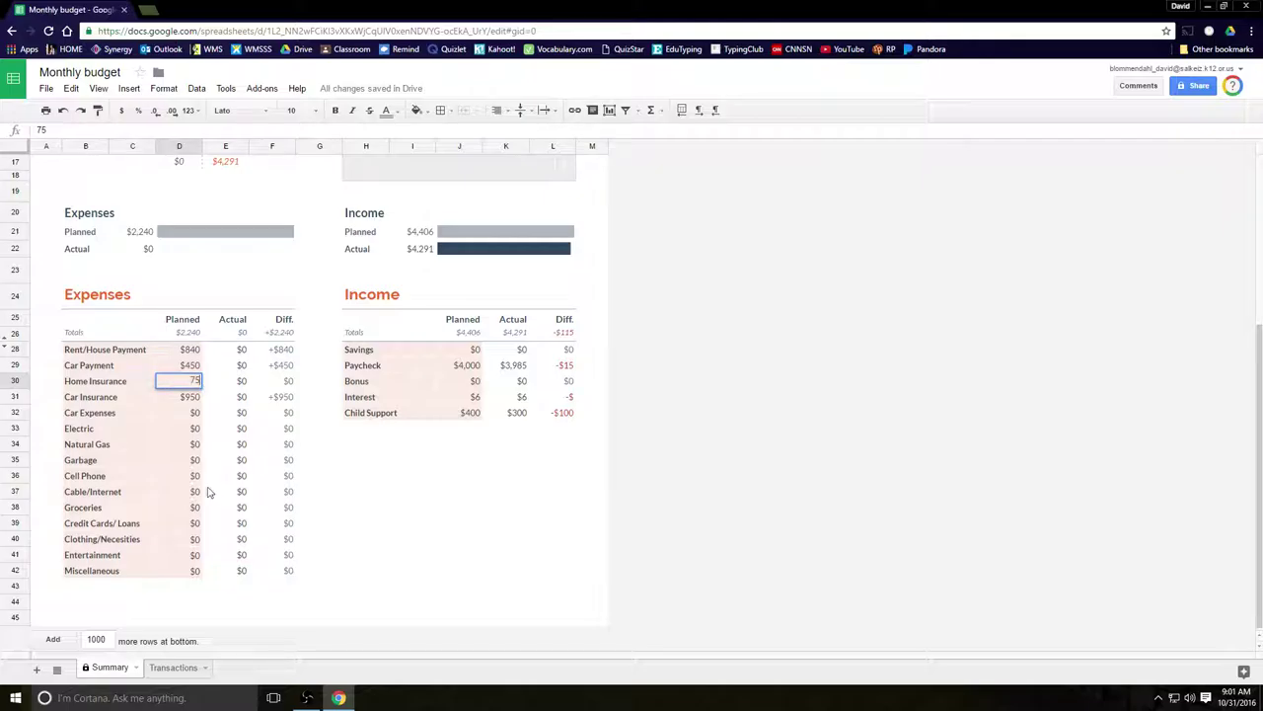
pyautogui.press('Return')
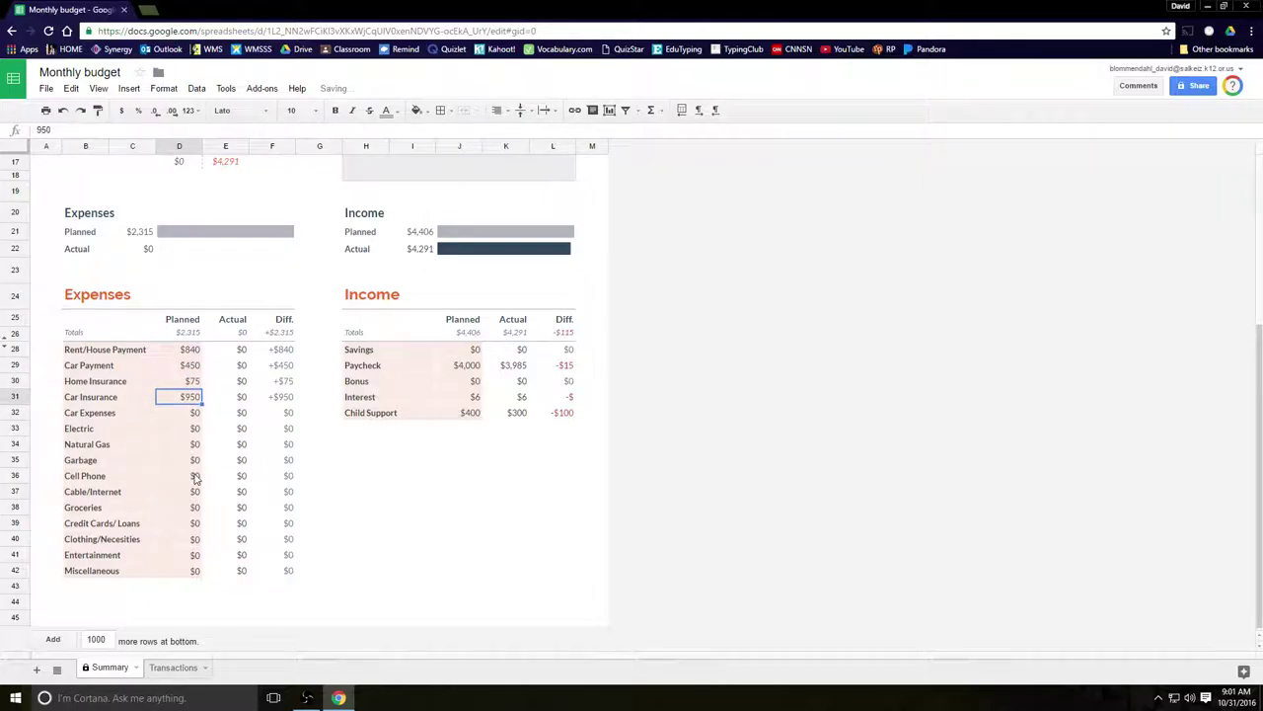
pyautogui.write('175')
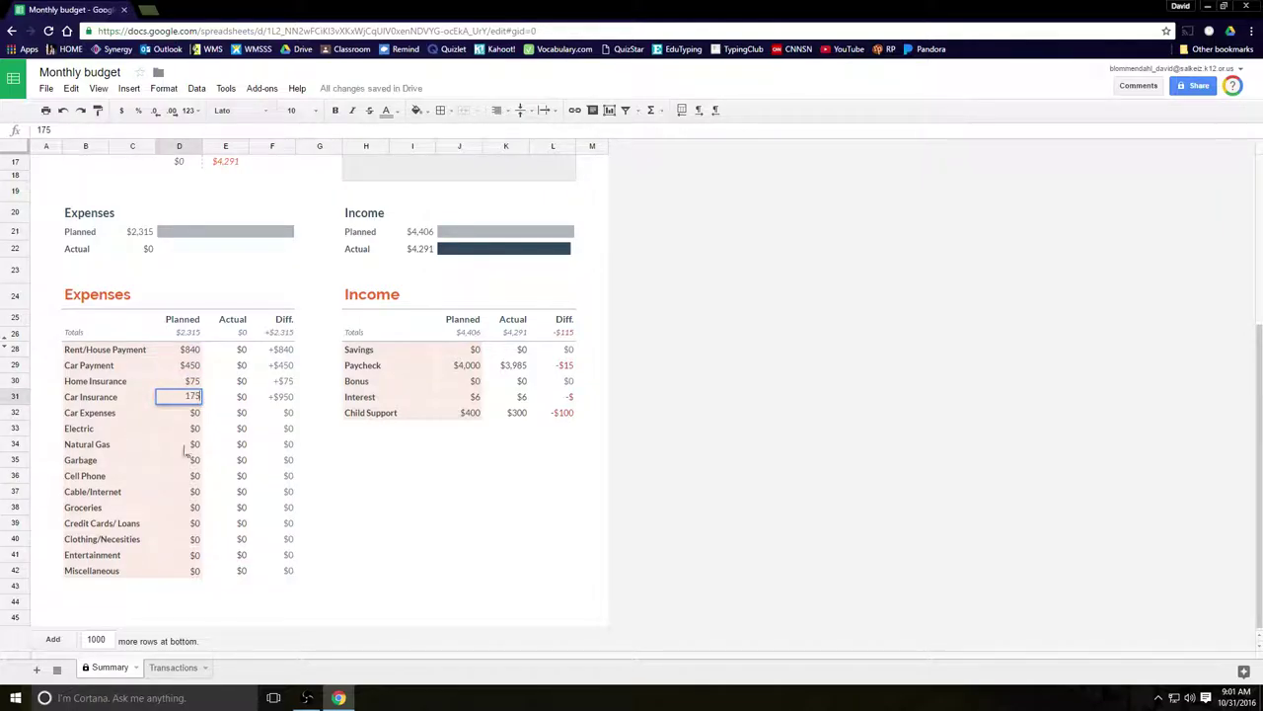
pyautogui.press('Return')
pyautogui.write('150')
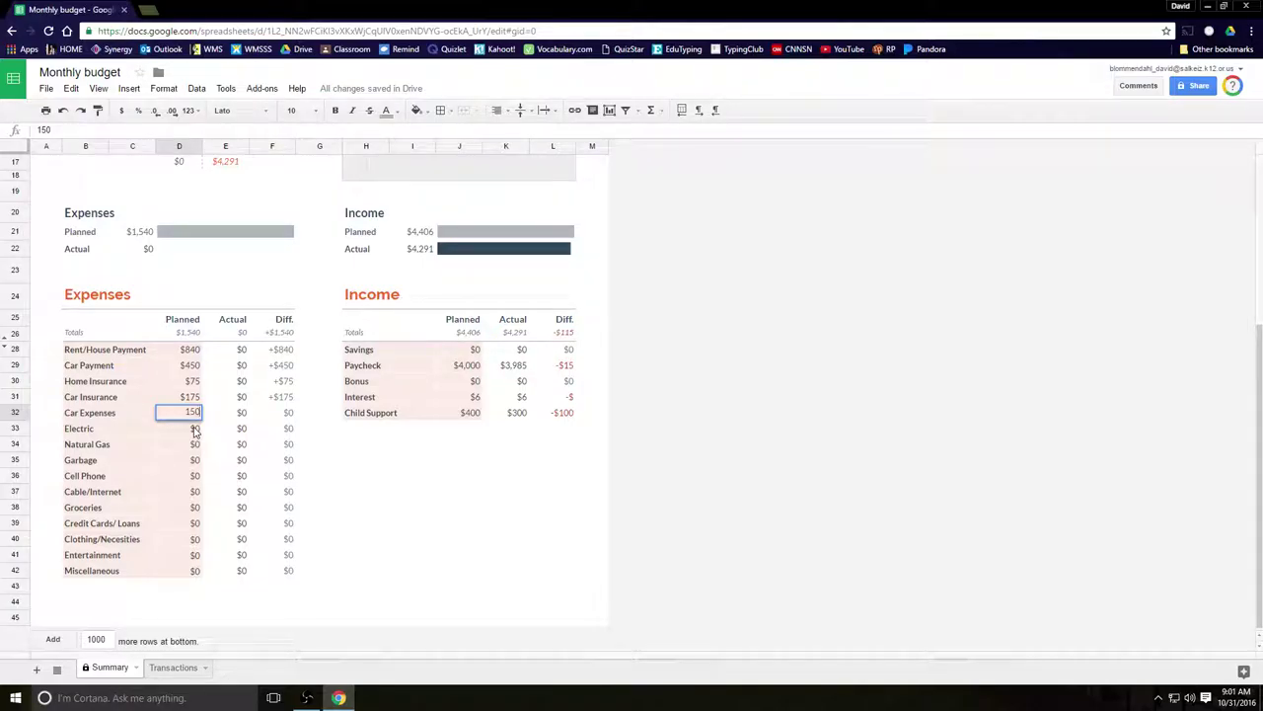
pyautogui.click(196, 431)
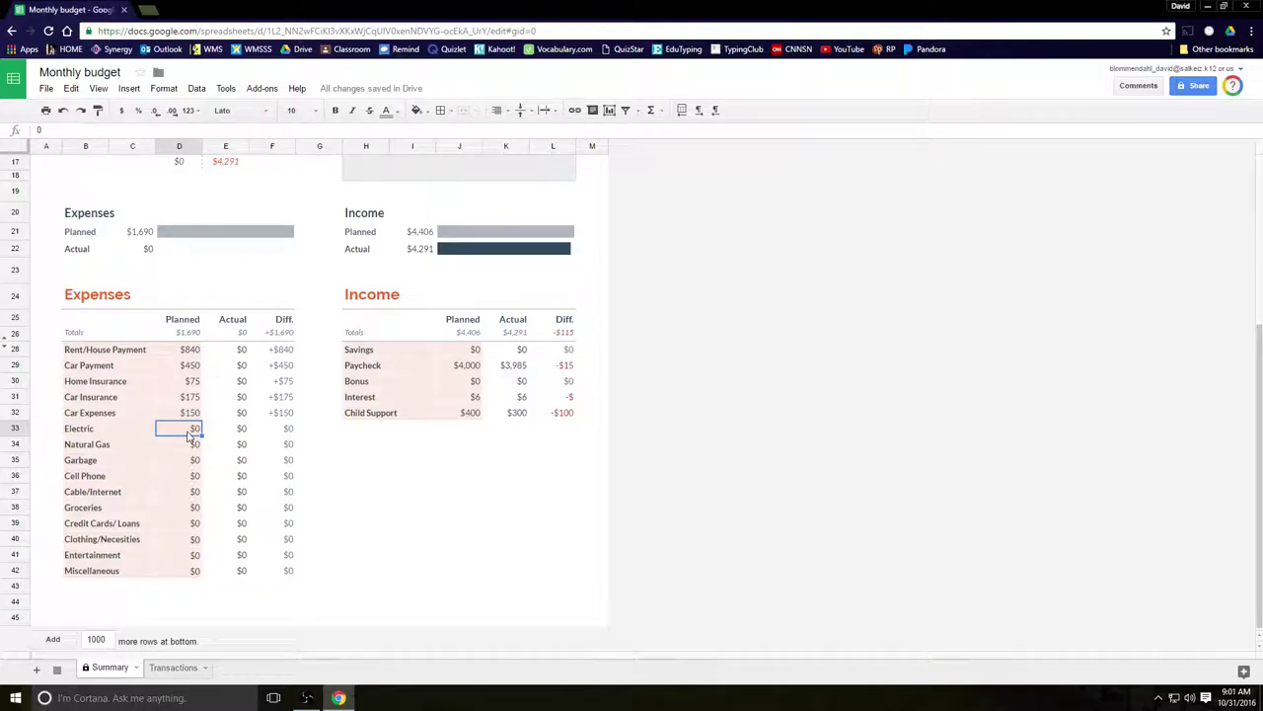
# Step: Enter planned amounts: Electric 75, Natural Gas 30, Garbage 25
pyautogui.write('75')
pyautogui.click(176, 449)
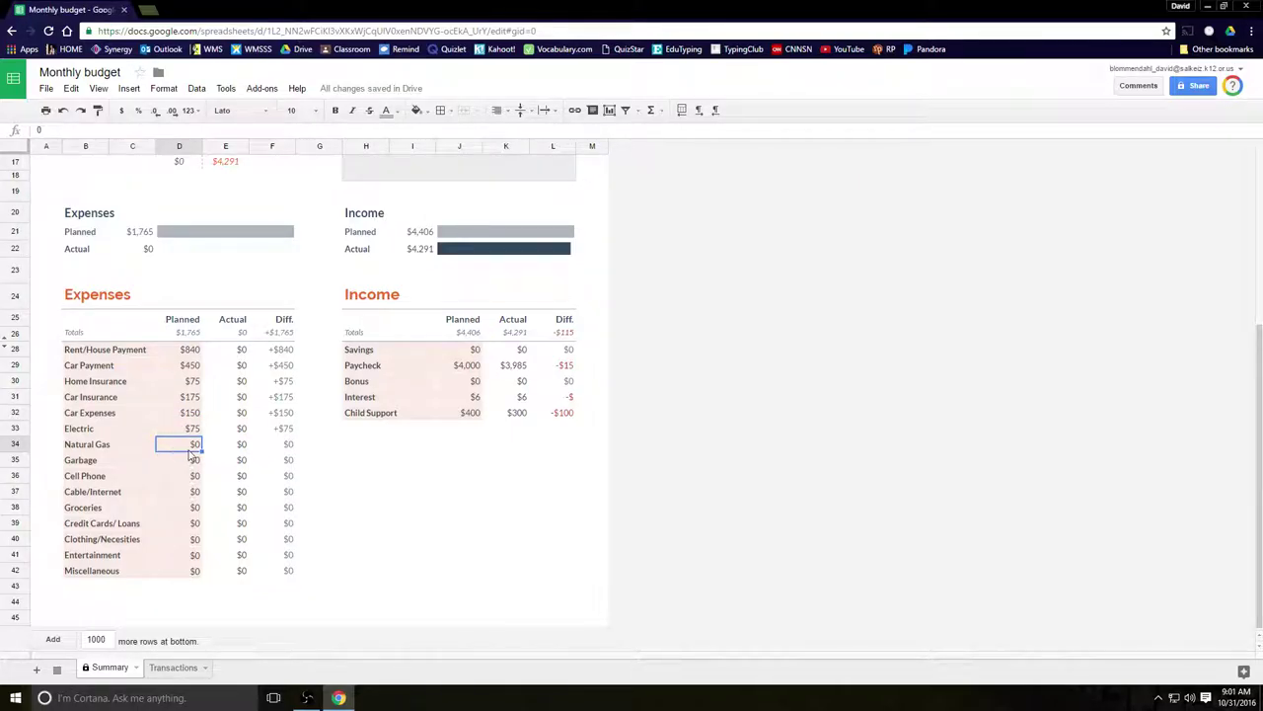
pyautogui.write('30')
pyautogui.click(188, 463)
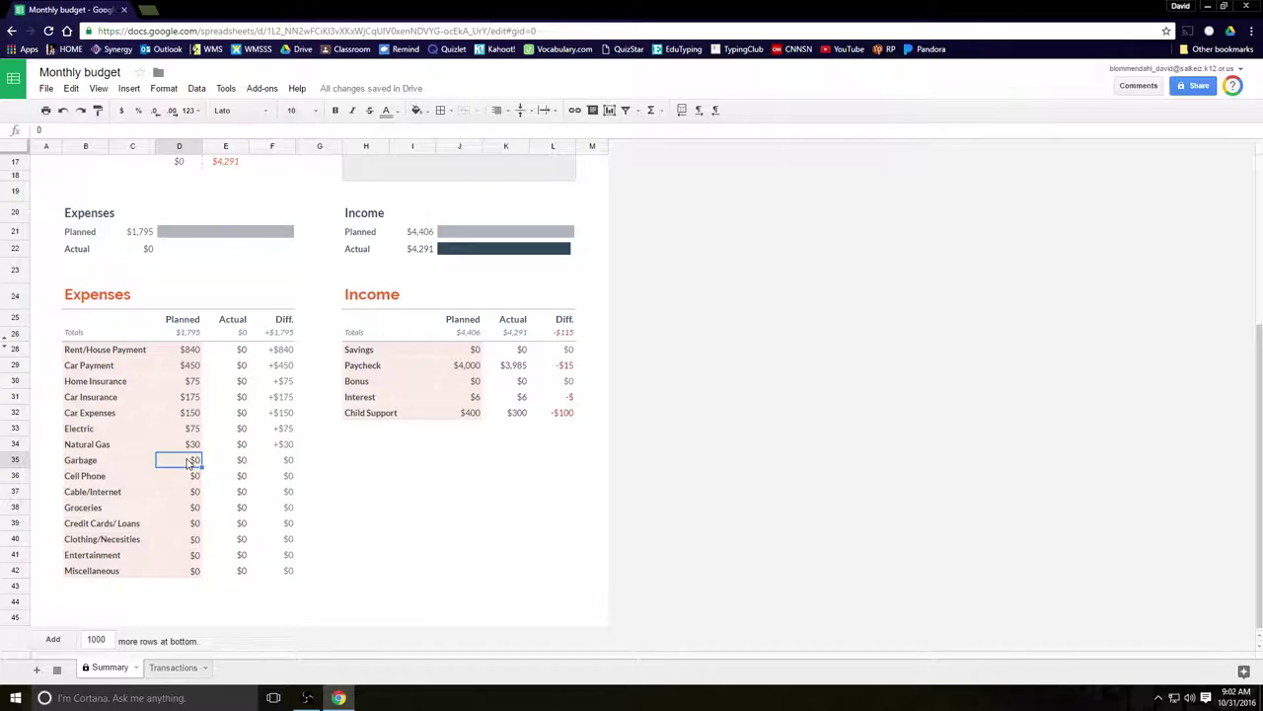
pyautogui.write('5')
pyautogui.write('0')
pyautogui.moveTo(187, 460); pyautogui.dragTo(201, 460)
pyautogui.write('25')
pyautogui.press('Return')
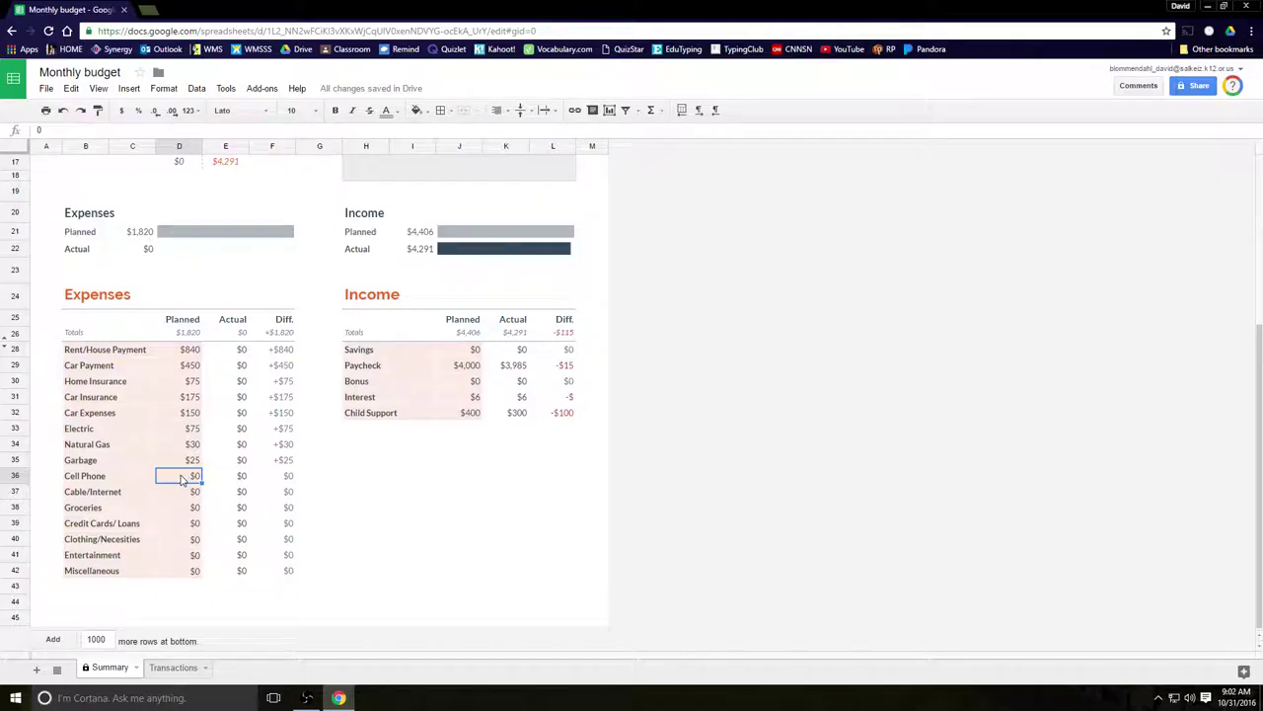
# Step: Enter planned amounts: Cell Phone 250, Cable/Internet 150, Groceries 750
pyautogui.write('2')
pyautogui.write('50')
pyautogui.press('Return')
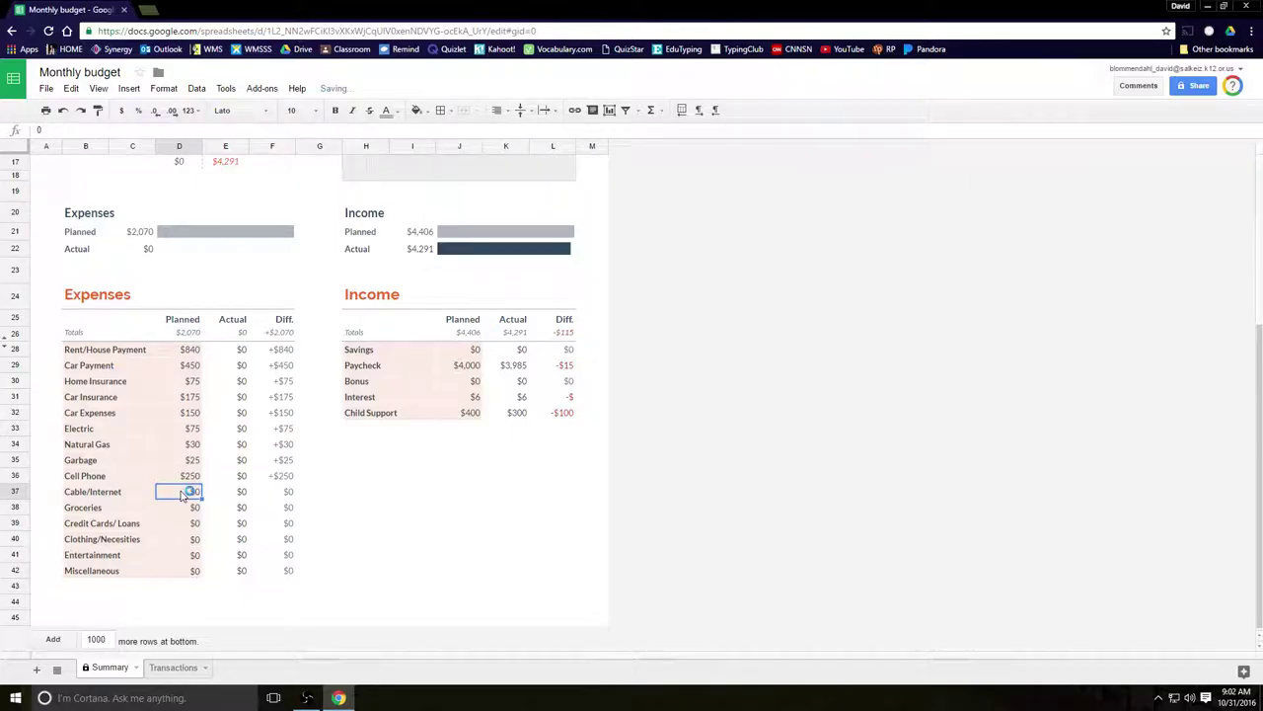
pyautogui.write('15')
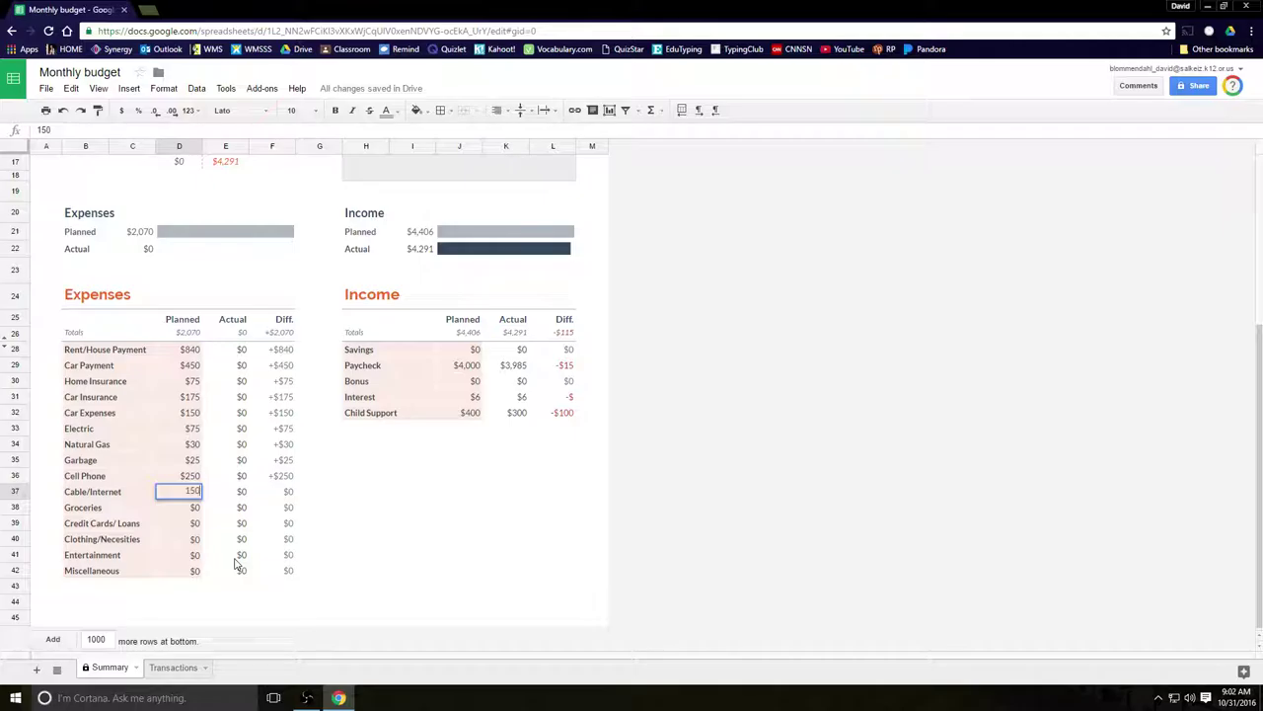
pyautogui.click(183, 513)
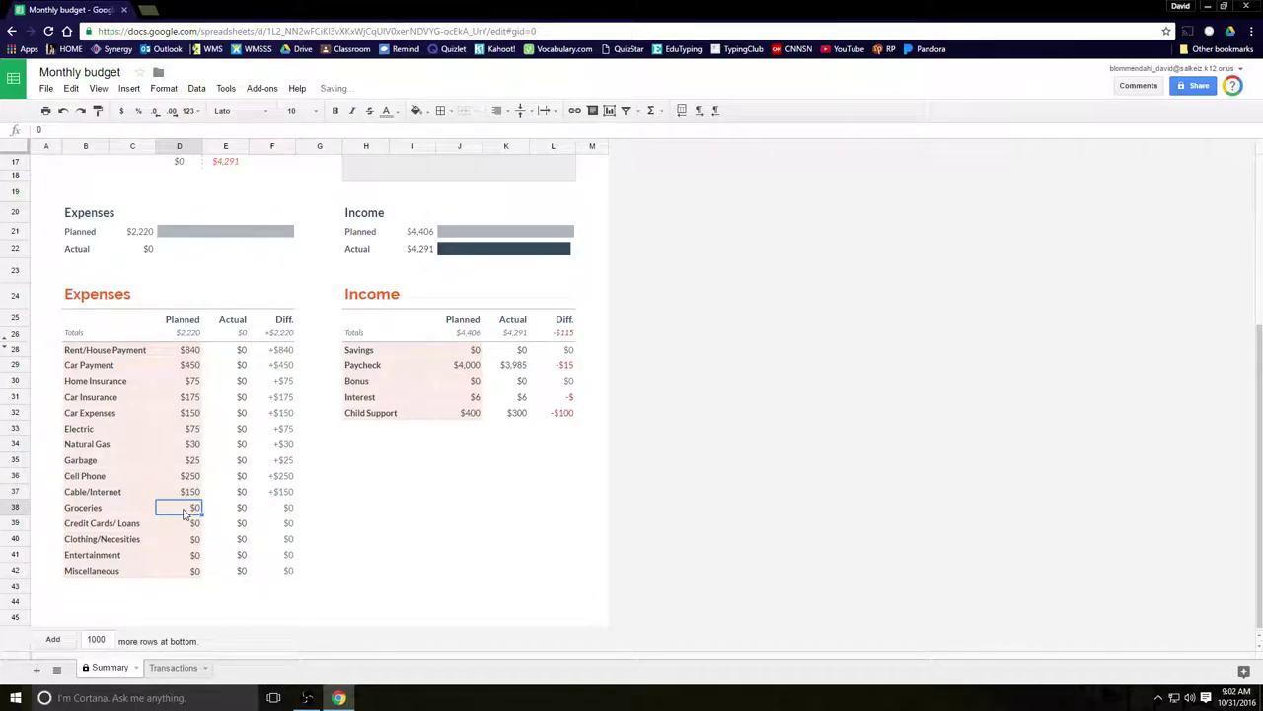
pyautogui.write('750')
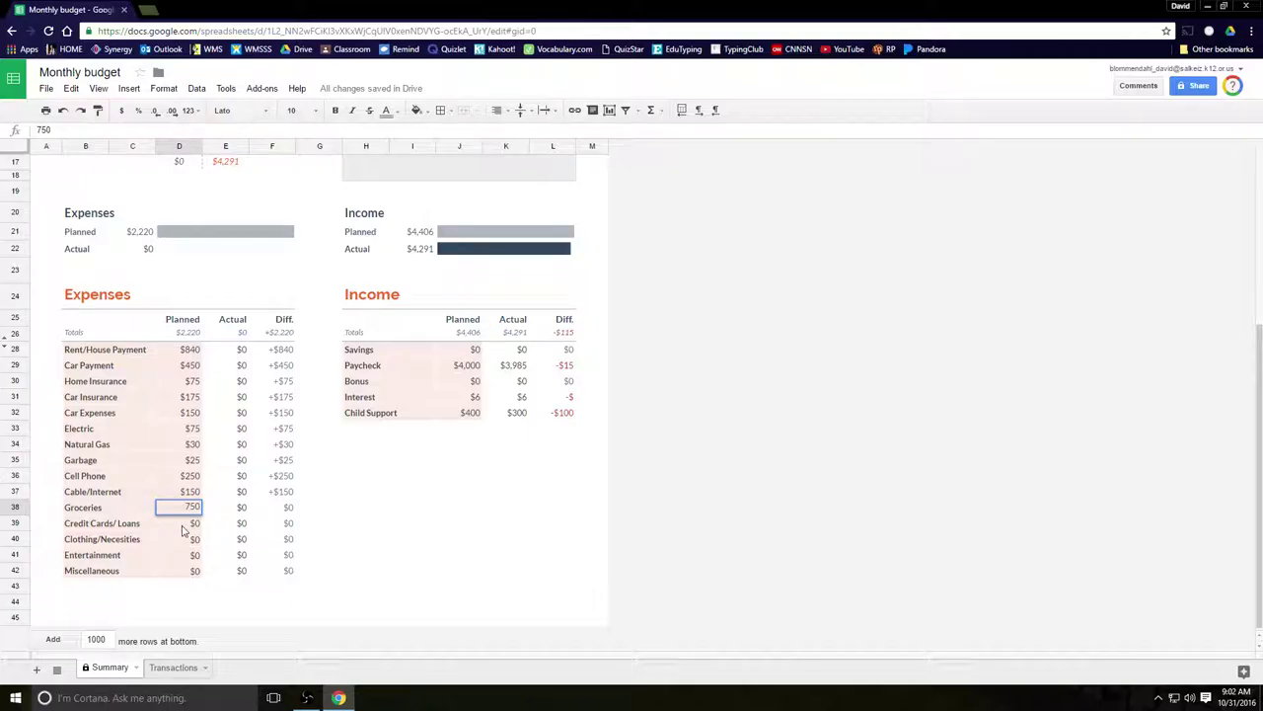
pyautogui.click(181, 538)
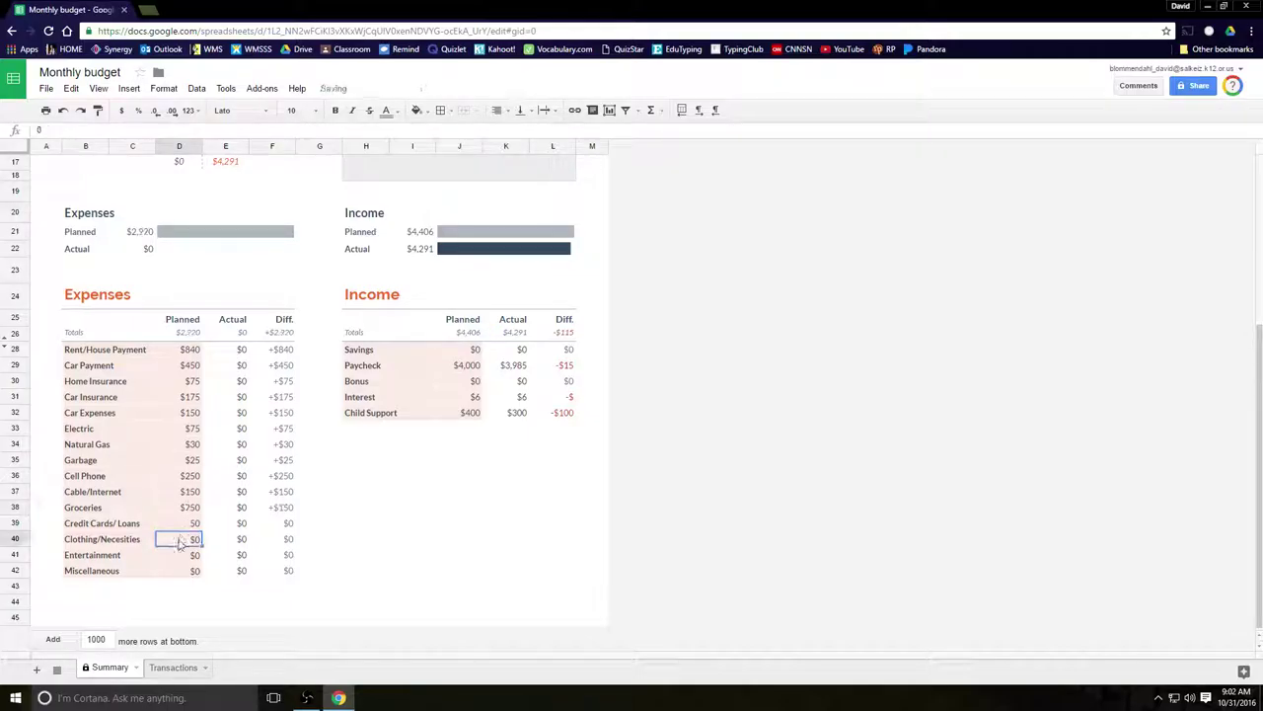
pyautogui.click(177, 555)
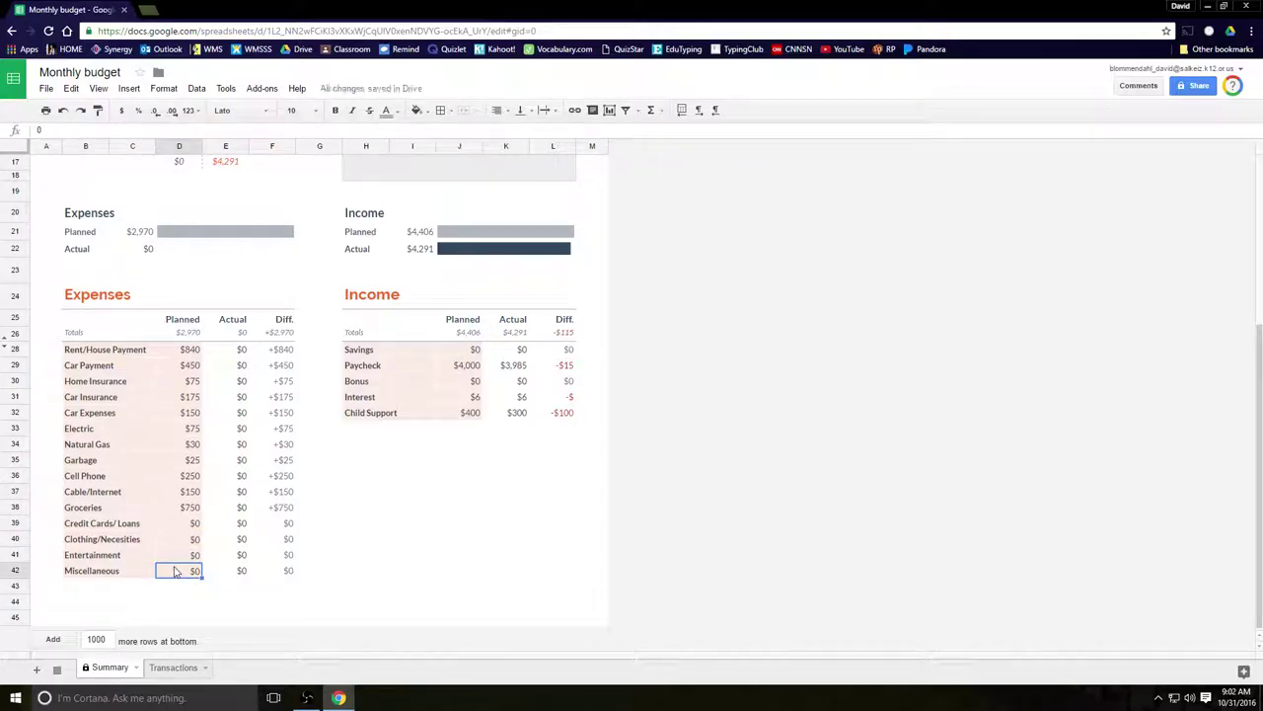
pyautogui.scroll(-1, 175, 571)
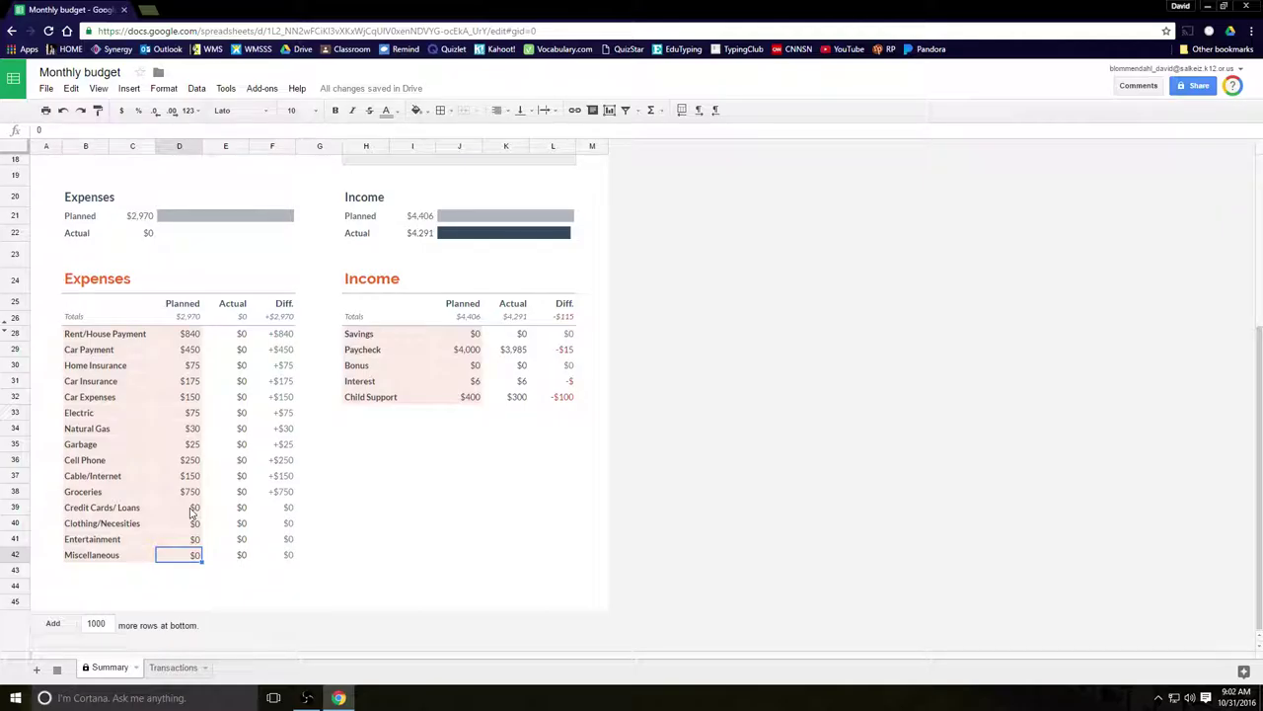
# Step: Copy the Entertainment row and insert a blank row above Miscellaneous
pyautogui.click(17, 539)
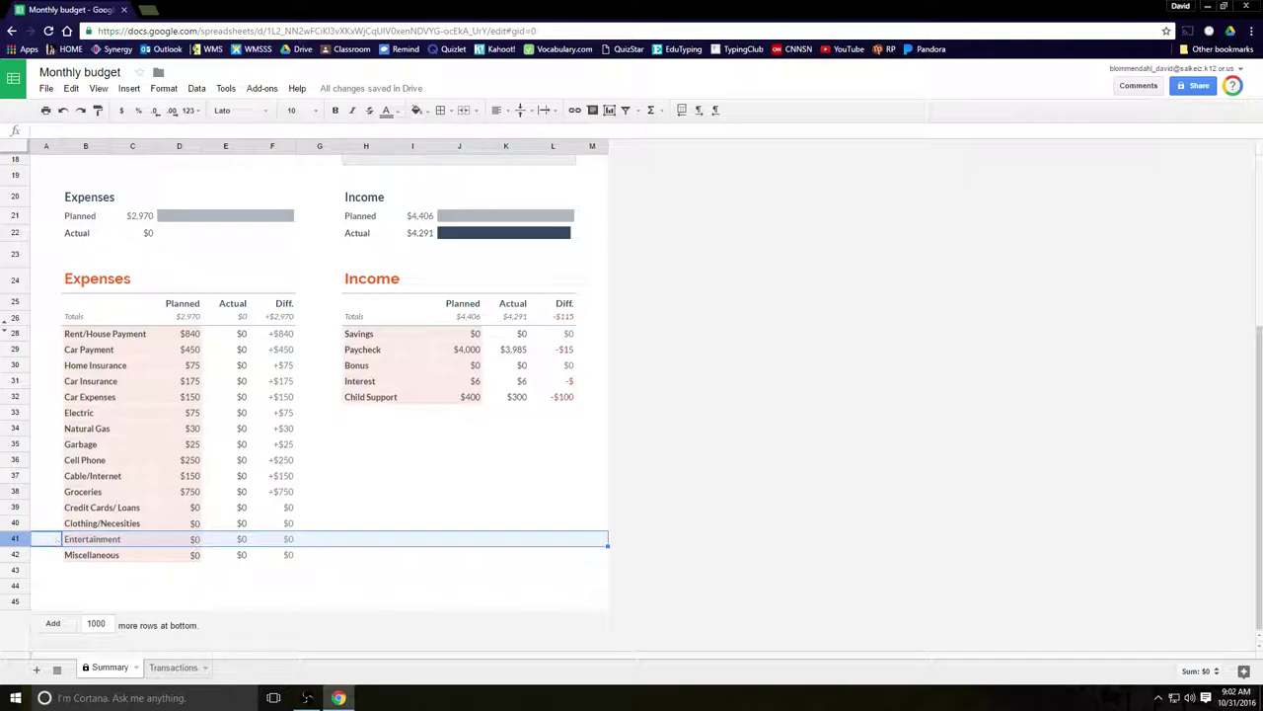
pyautogui.rightClick(12, 538)
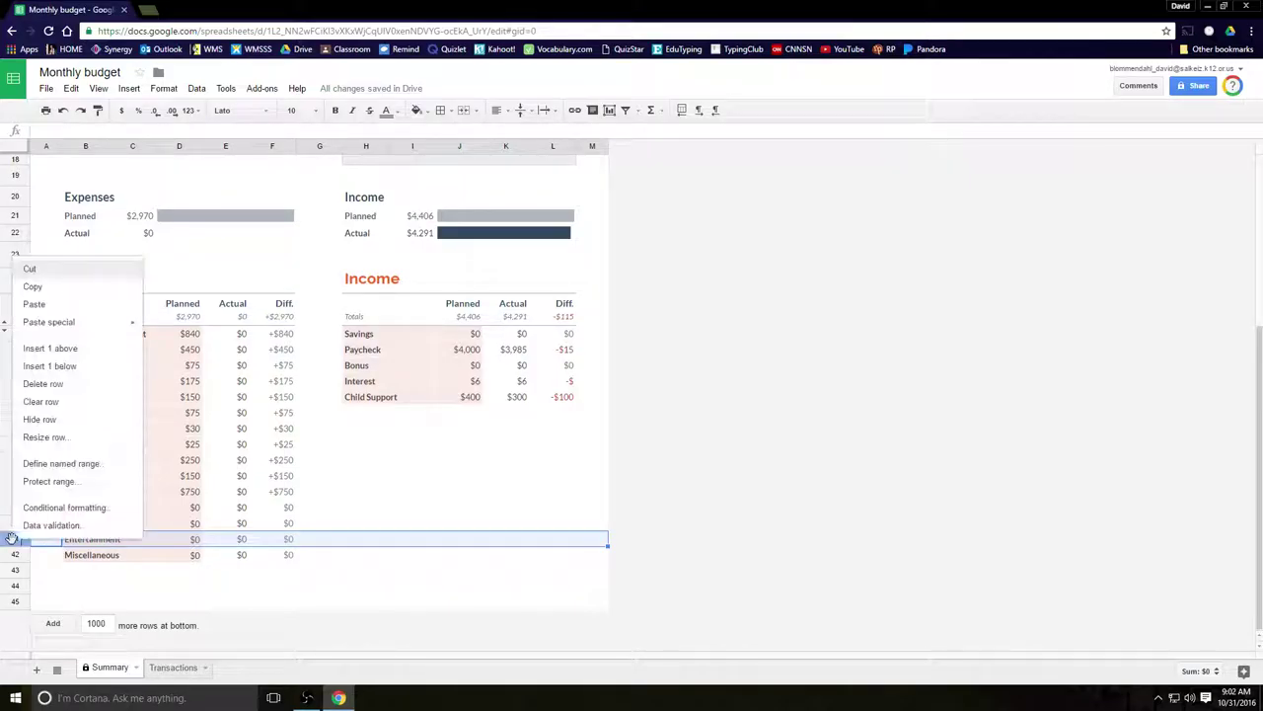
pyautogui.click(35, 287)
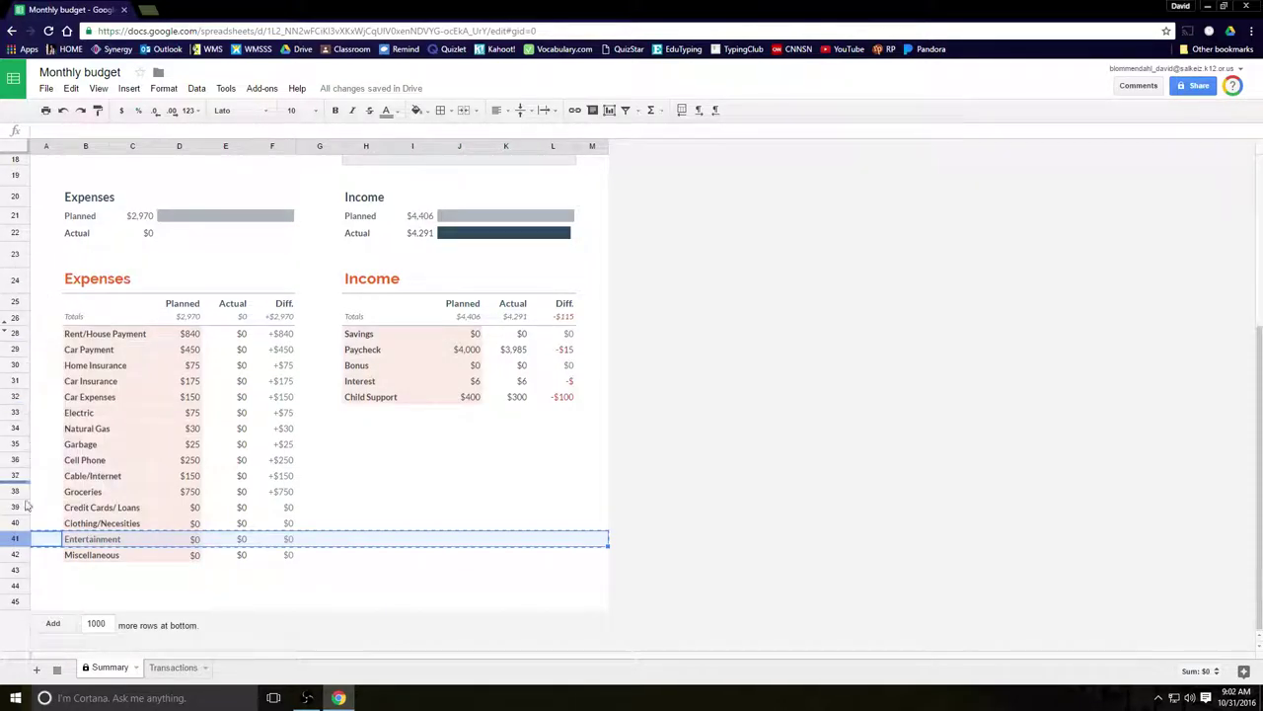
pyautogui.click(15, 555)
pyautogui.rightClick(15, 556)
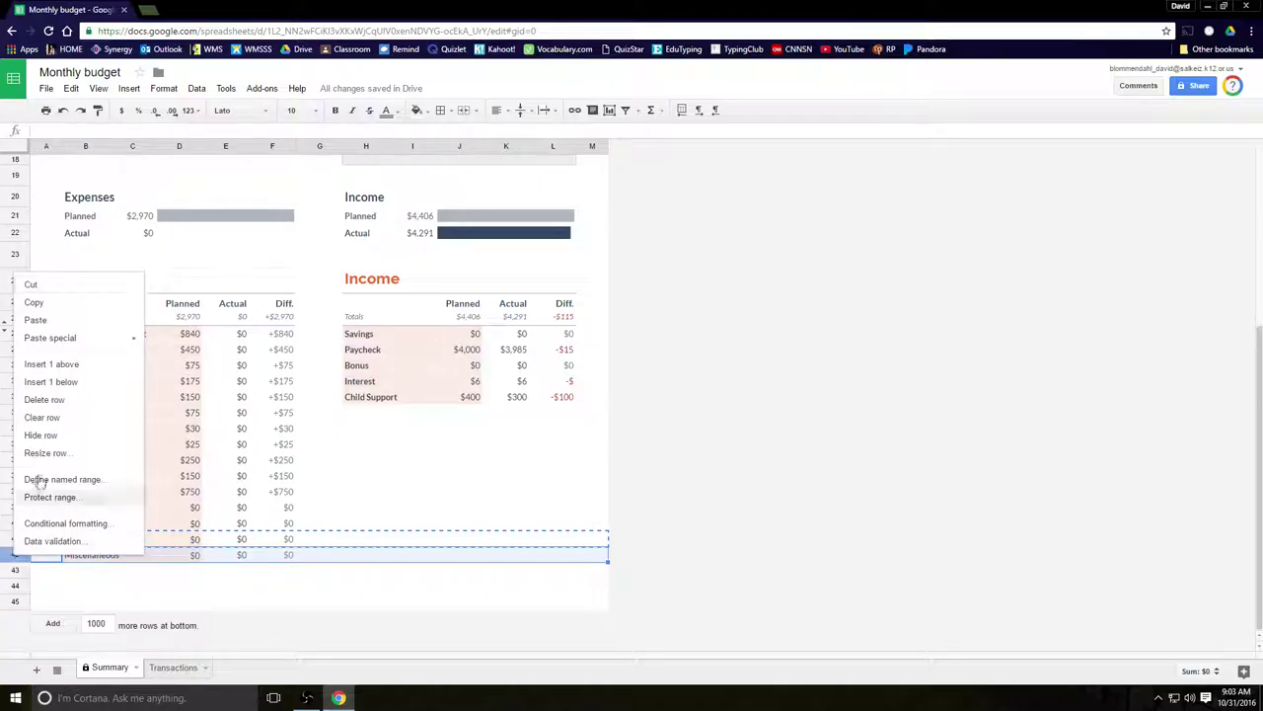
pyautogui.click(39, 366)
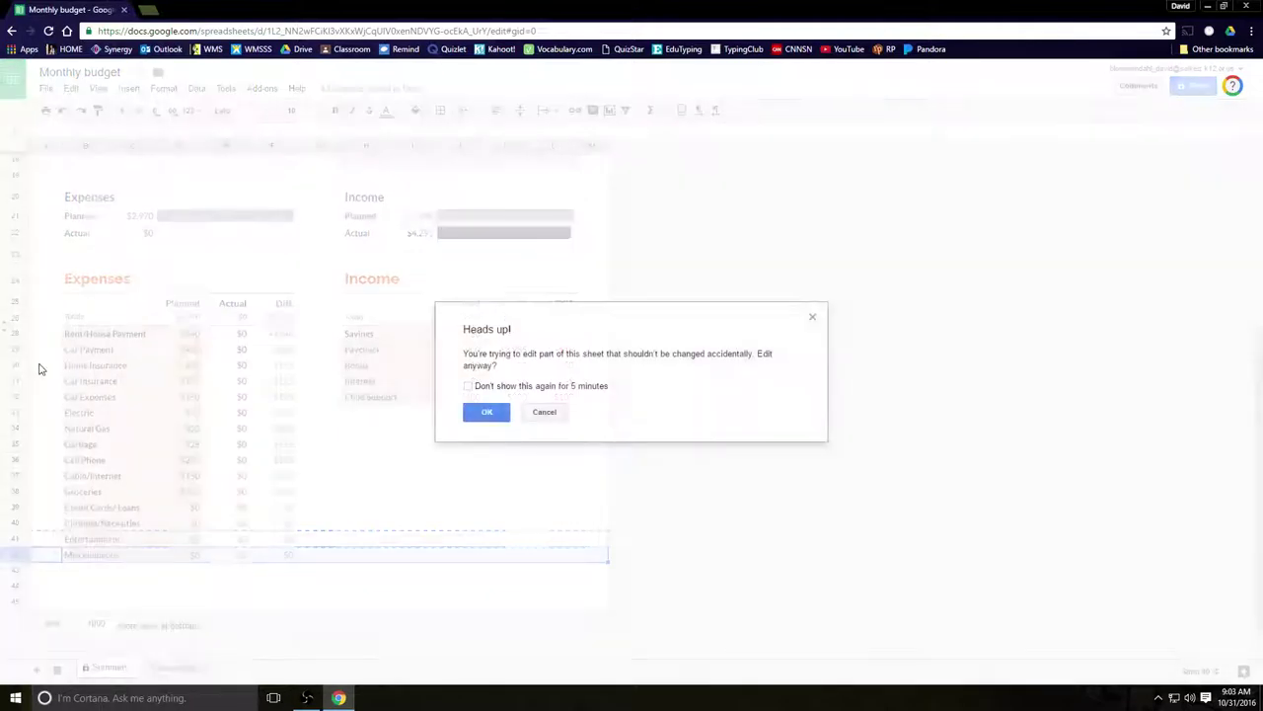
pyautogui.click(485, 412)
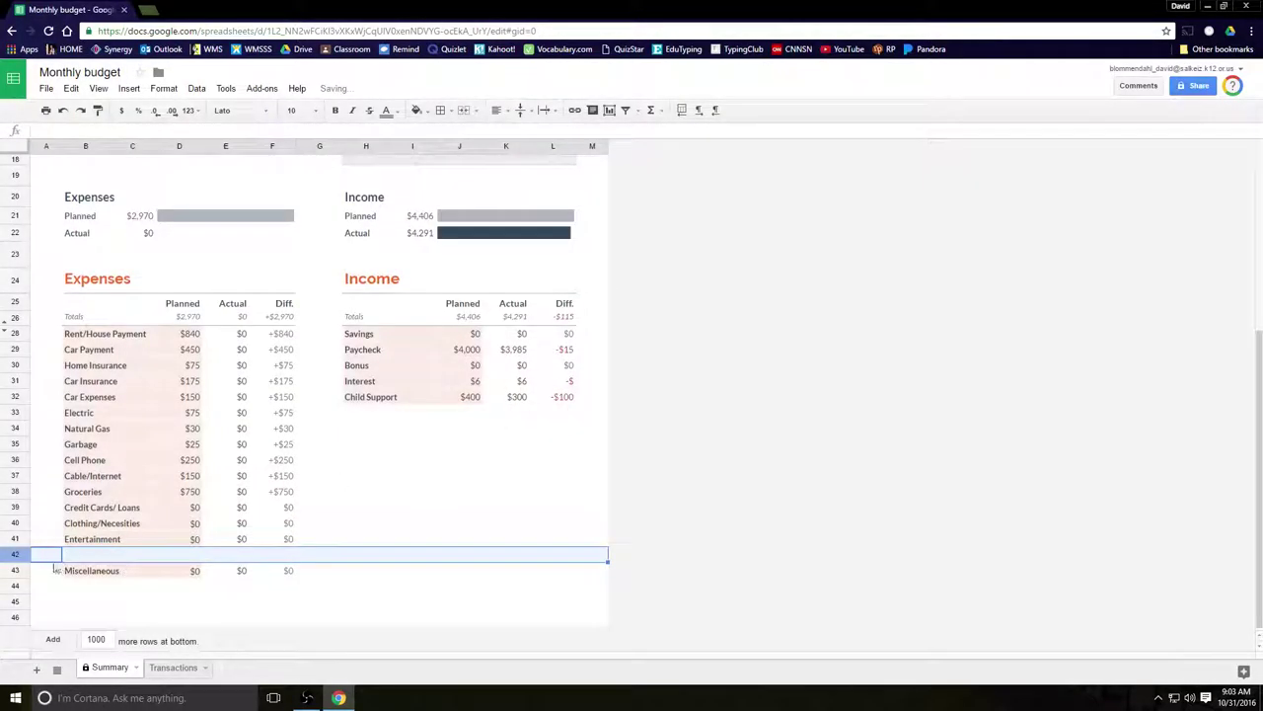
pyautogui.click(50, 603)
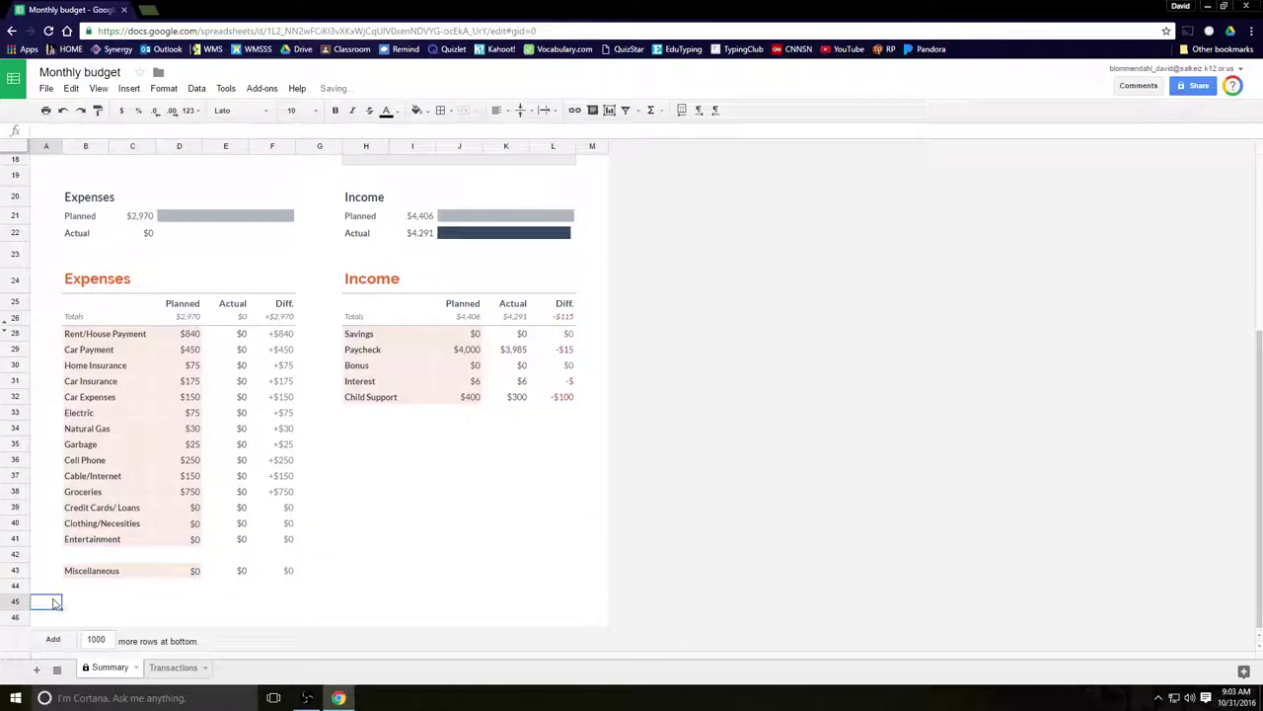
# Step: Paste the copied Entertainment row into the new blank row, confirming the protected-range warning
pyautogui.click(15, 555)
pyautogui.rightClick(16, 555)
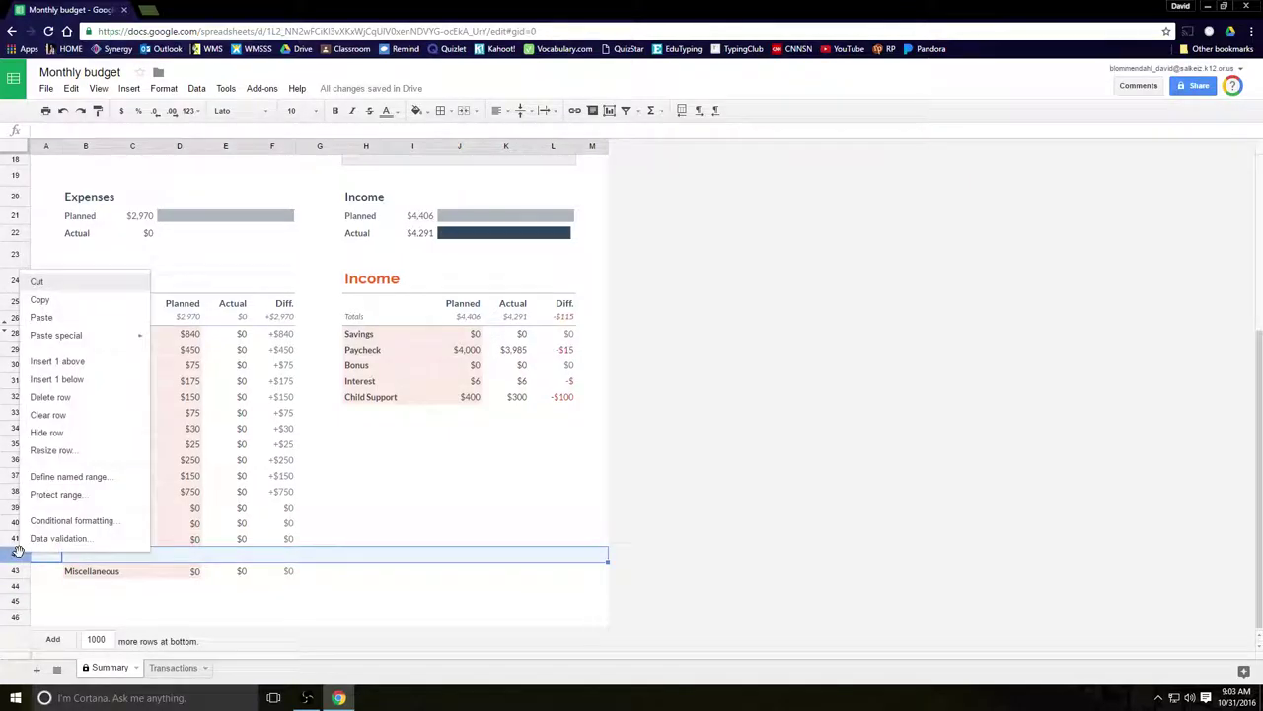
pyautogui.click(63, 318)
pyautogui.press('Return')
pyautogui.click(179, 601)
pyautogui.click(115, 558)
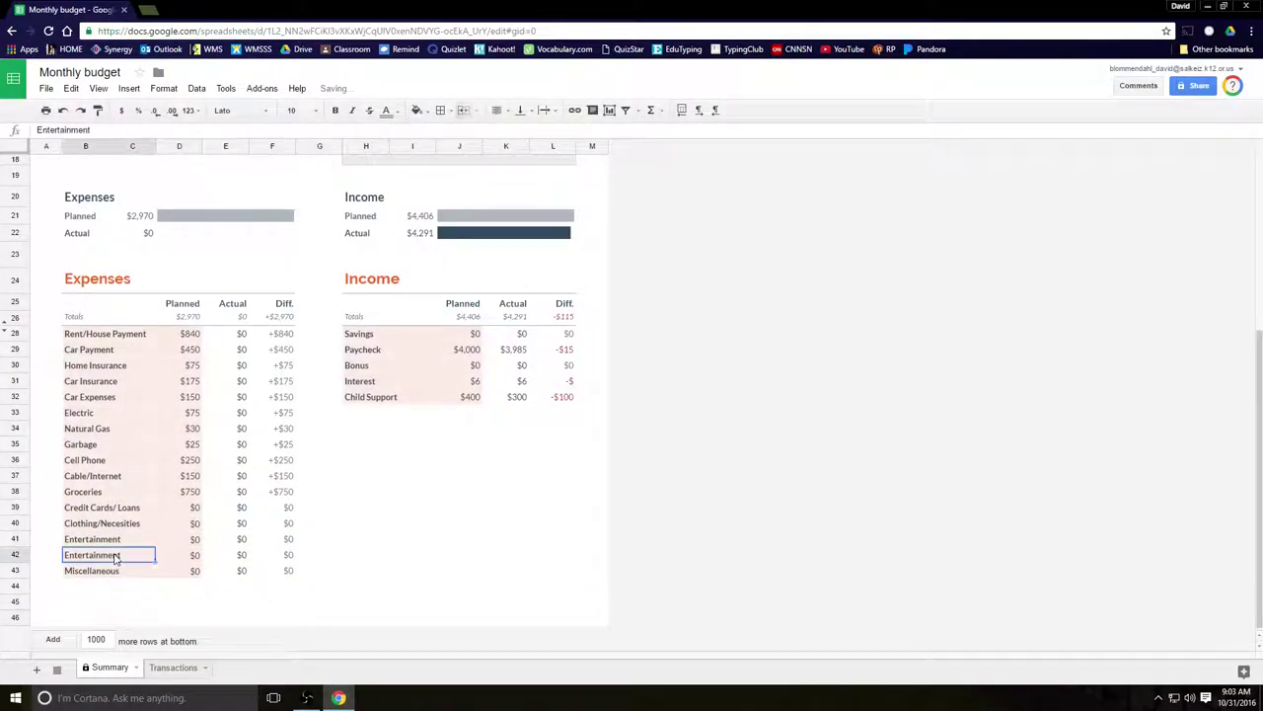
pyautogui.click(126, 541)
pyautogui.click(127, 558)
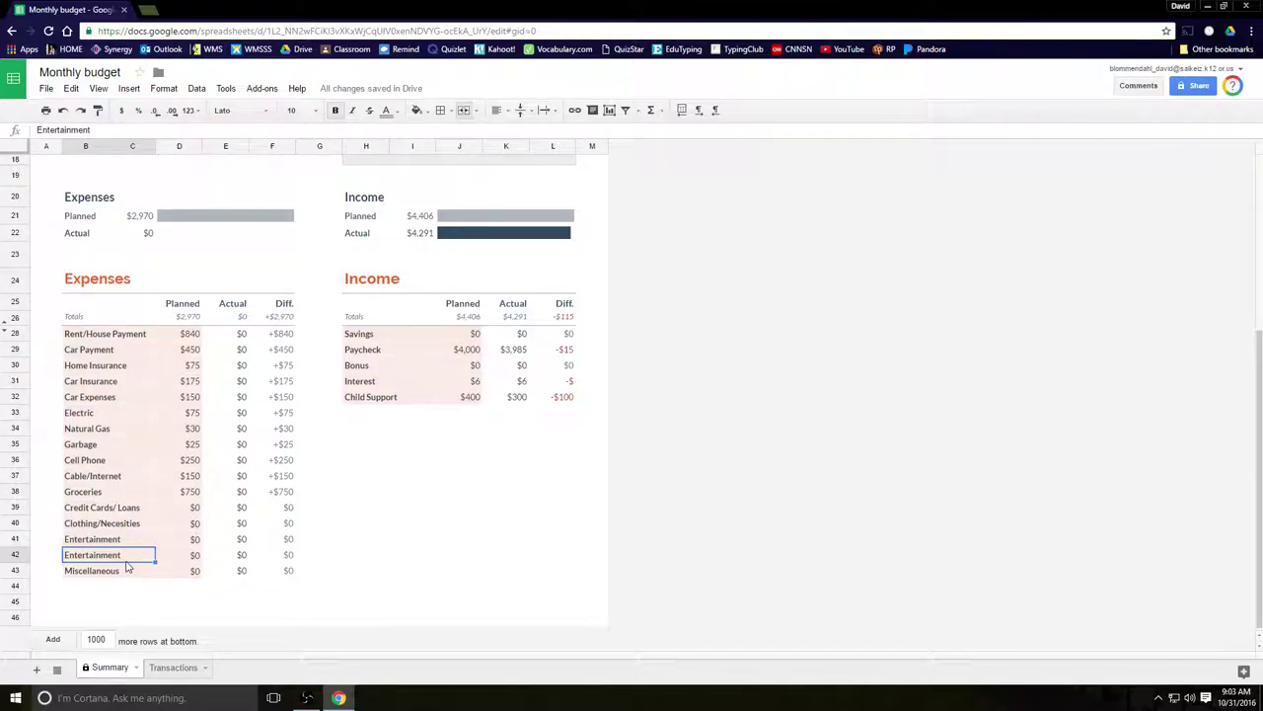
# Step: Add 'Miscellaneous' and 'Savings' expense labels in B42 and B43 below Entertainment
pyautogui.write('M')
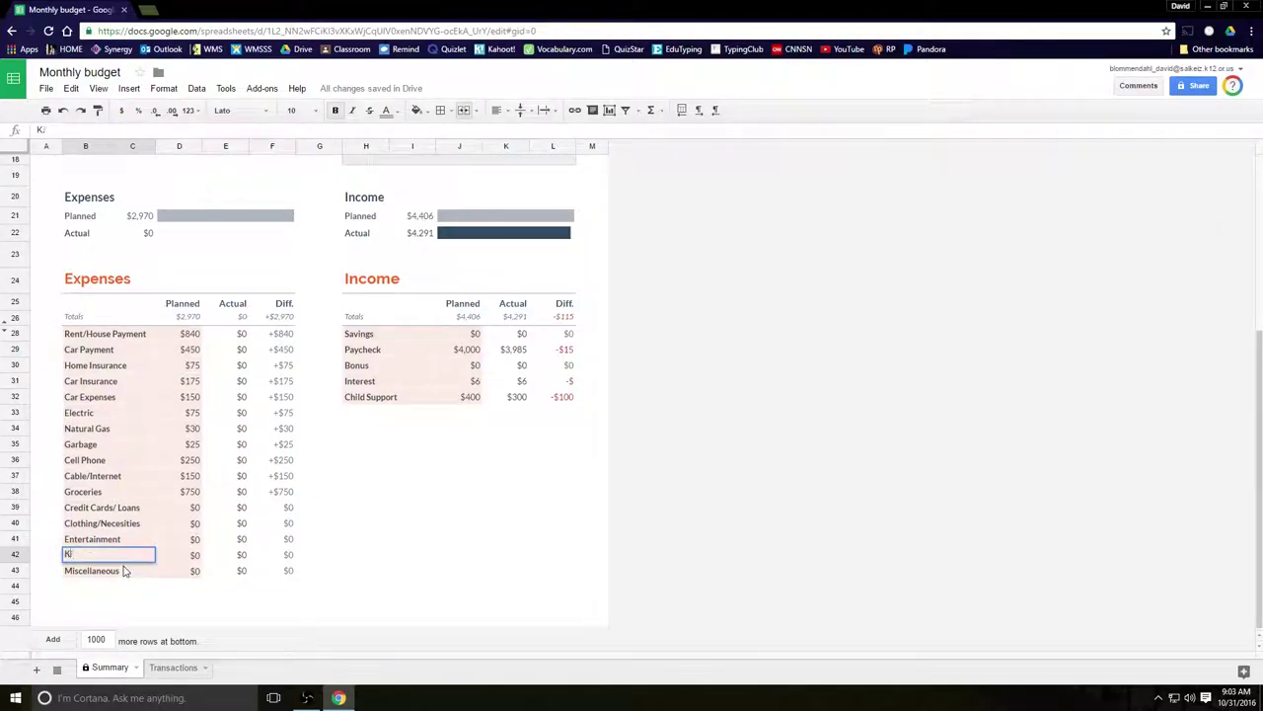
pyautogui.write('is')
pyautogui.write('cellaneous')
pyautogui.press('Return')
pyautogui.write('Savings')
pyautogui.click(211, 584)
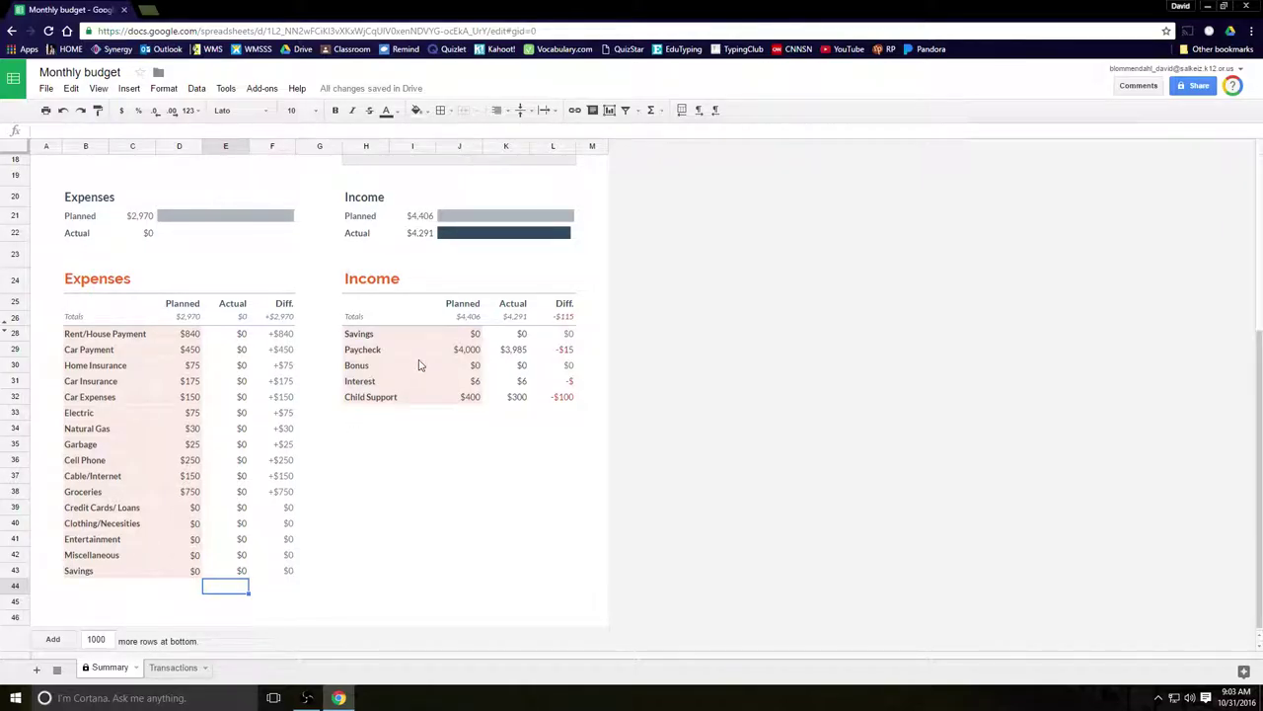
# Step: Enter planned amounts of $500 for Credit Cards/ Loans and $200 for Clothing/Necesities
pyautogui.click(187, 507)
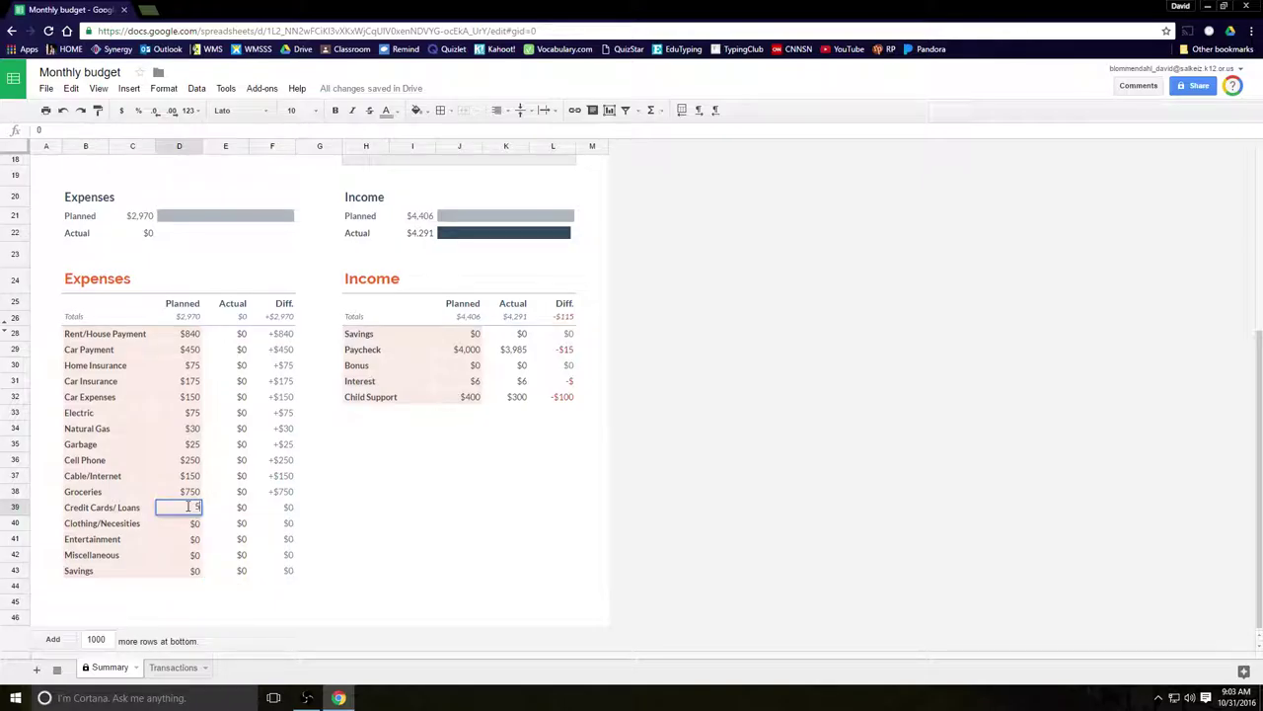
pyautogui.write('00')
pyautogui.press('Return')
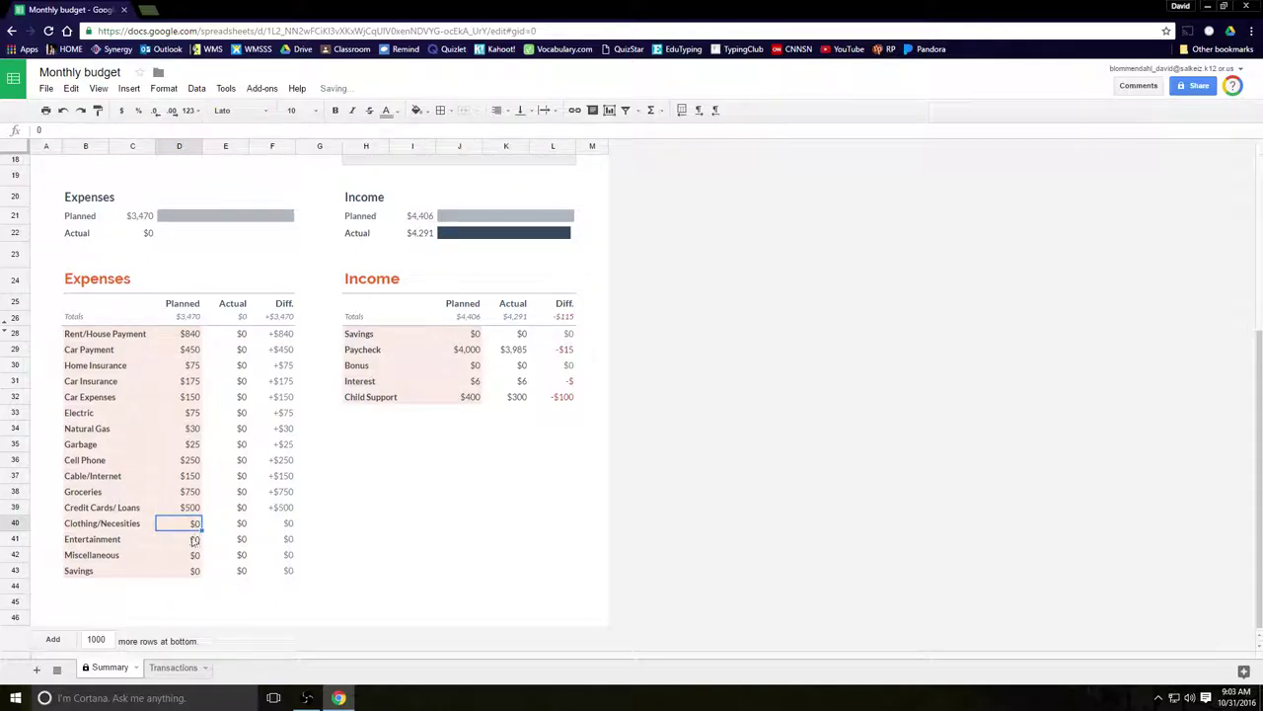
pyautogui.click(192, 543)
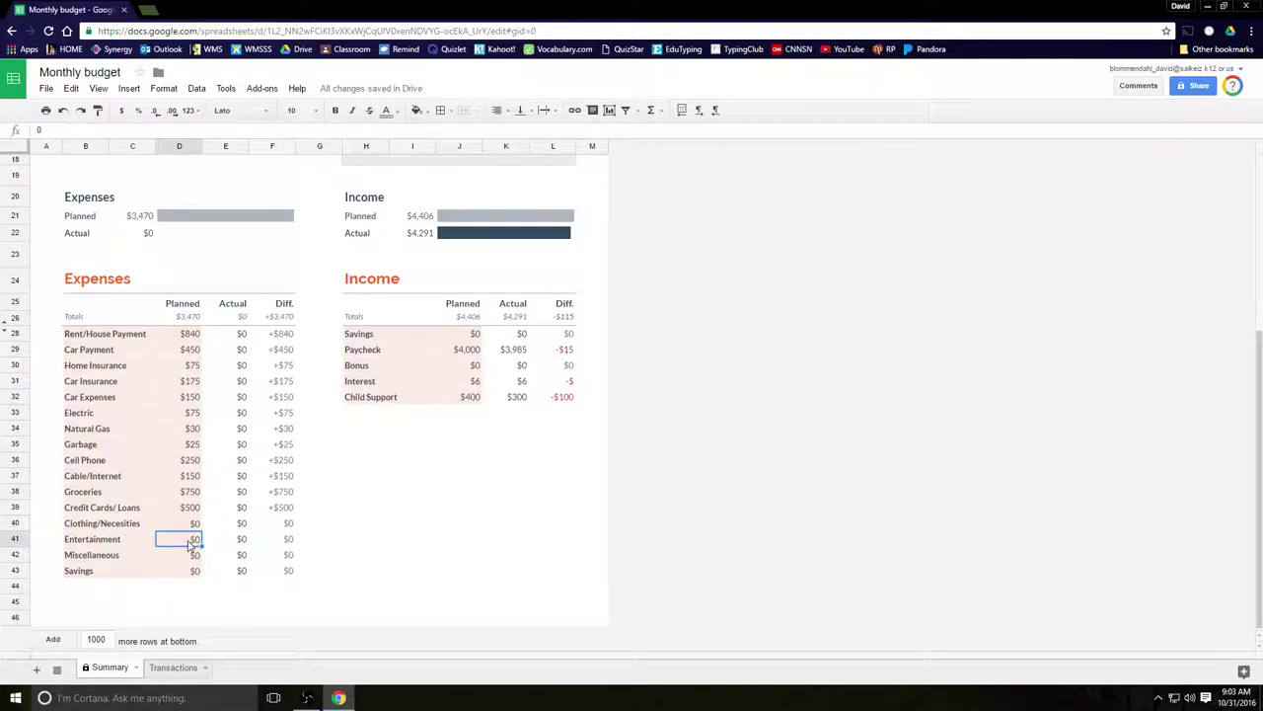
pyautogui.write('200')
pyautogui.press('Return')
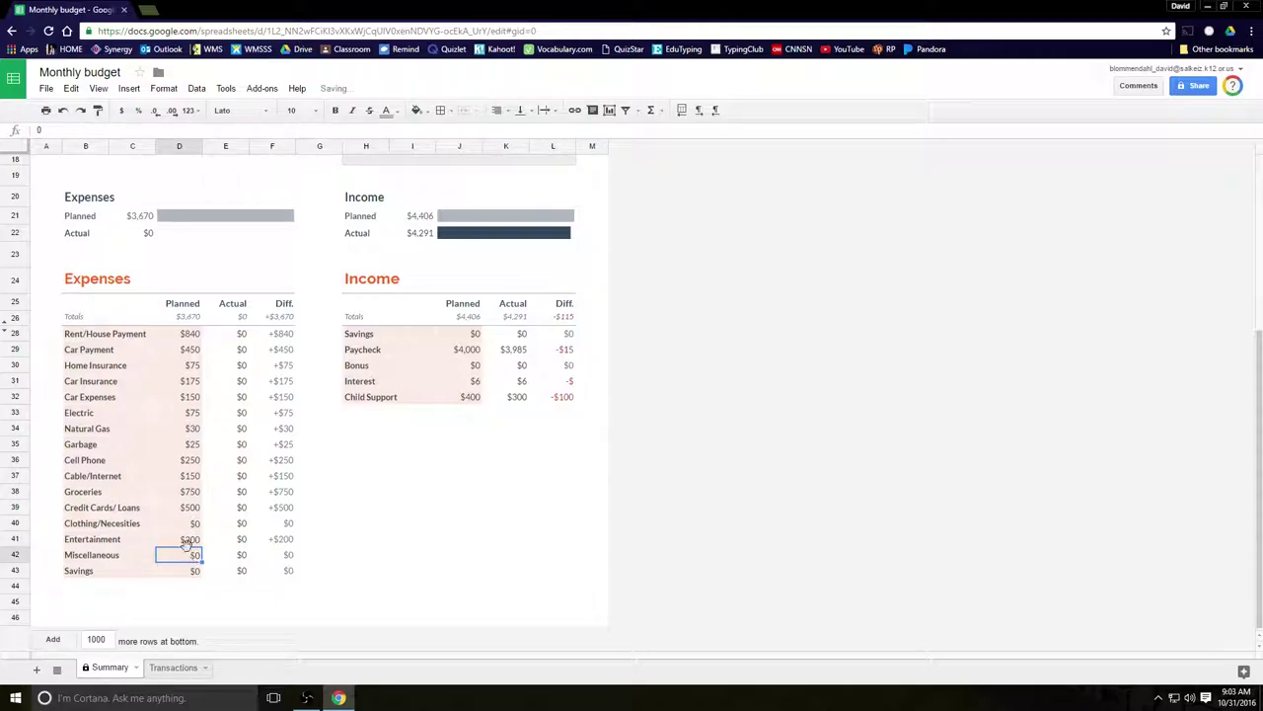
pyautogui.click(186, 526)
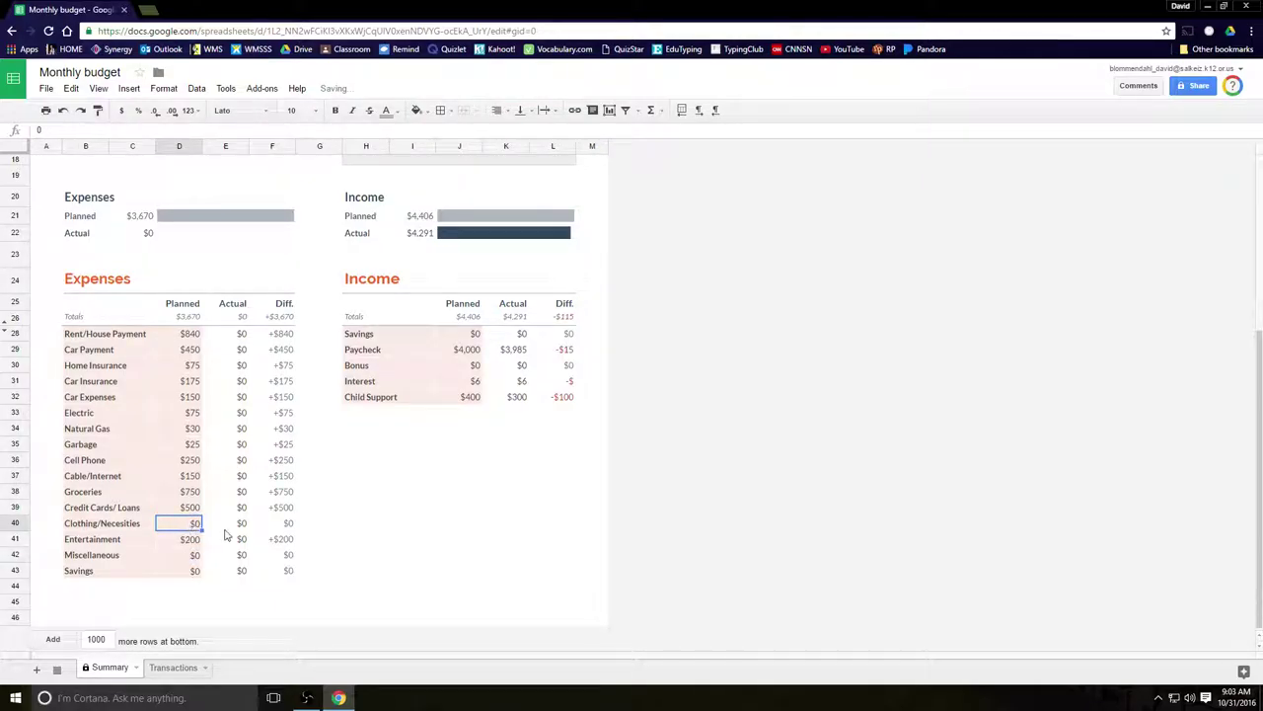
pyautogui.write('200')
pyautogui.click(191, 555)
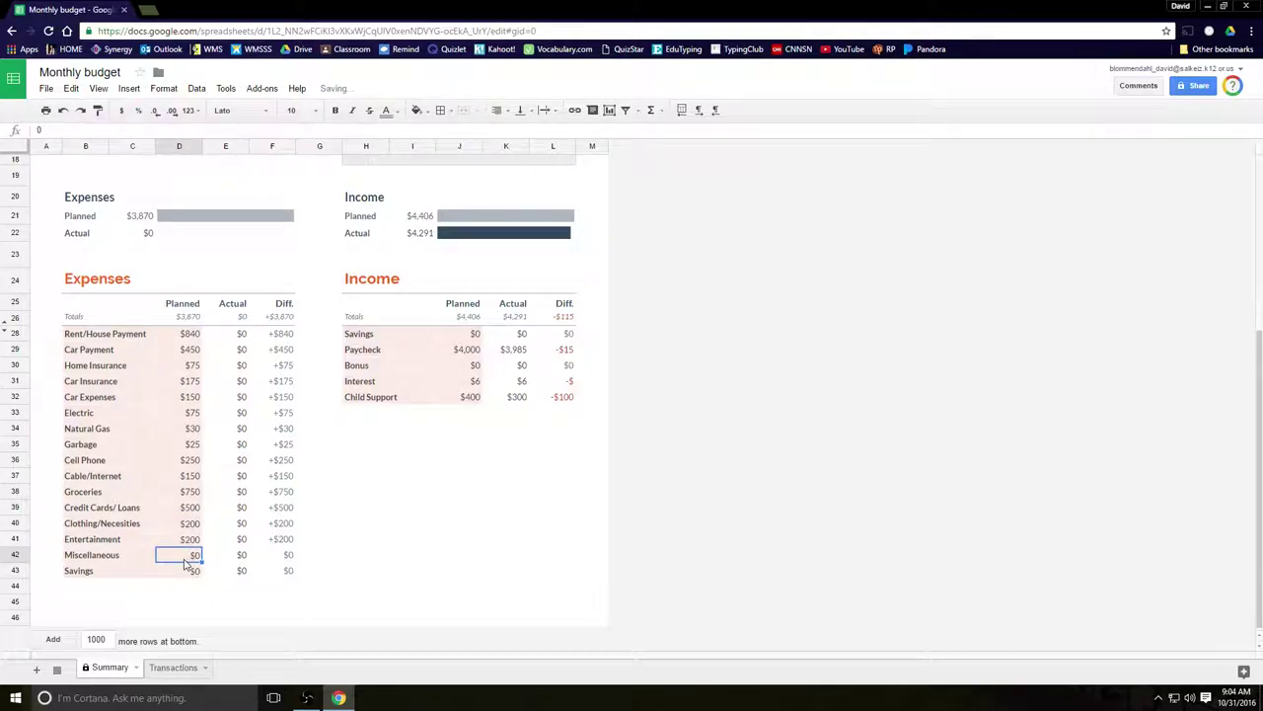
# Step: Enter planned amounts of $150 Miscellaneous, $200 Savings and $250 Entertainment
pyautogui.write('100')
pyautogui.press('Return')
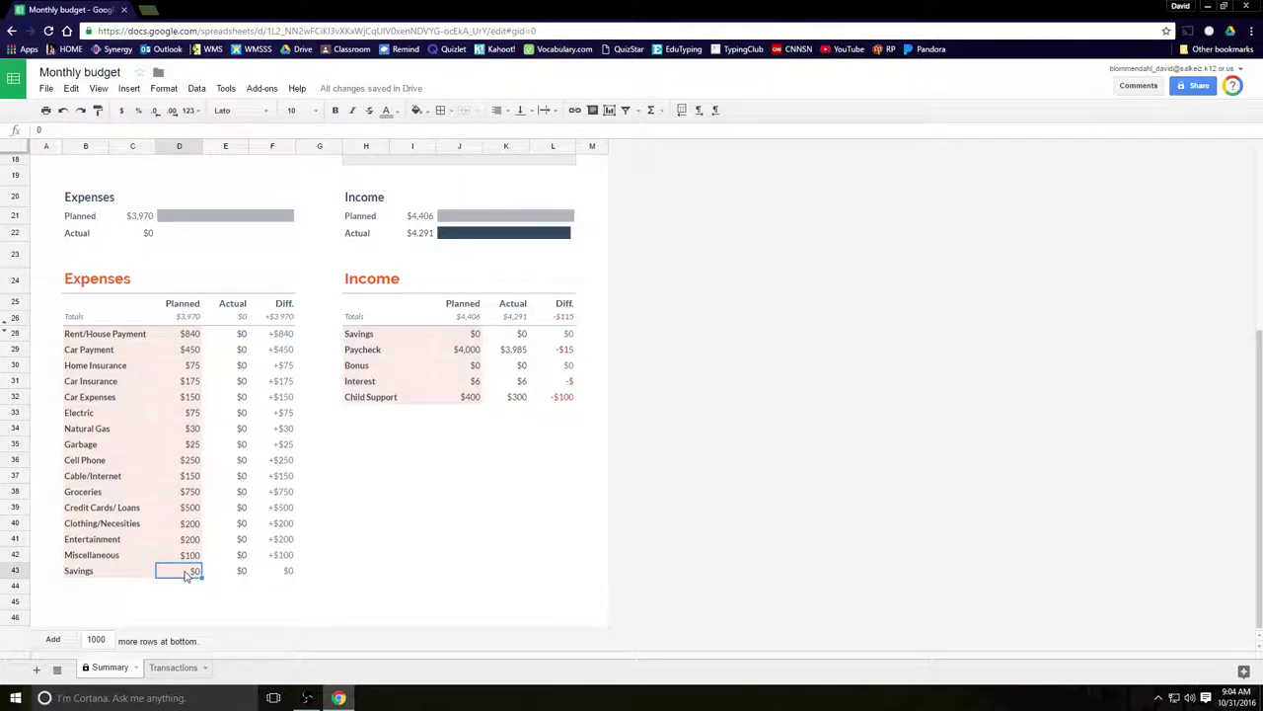
pyautogui.write('20')
pyautogui.write('0')
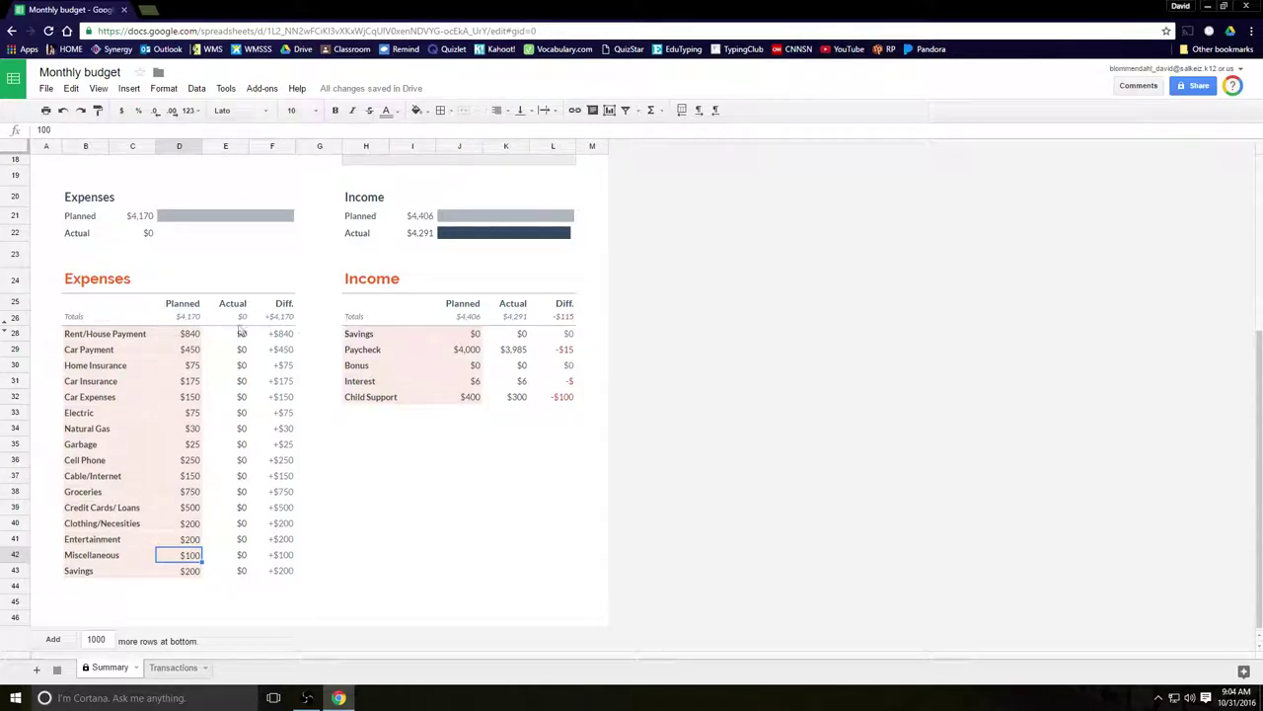
pyautogui.doubleClick(183, 559)
pyautogui.write('0')
pyautogui.click(186, 540)
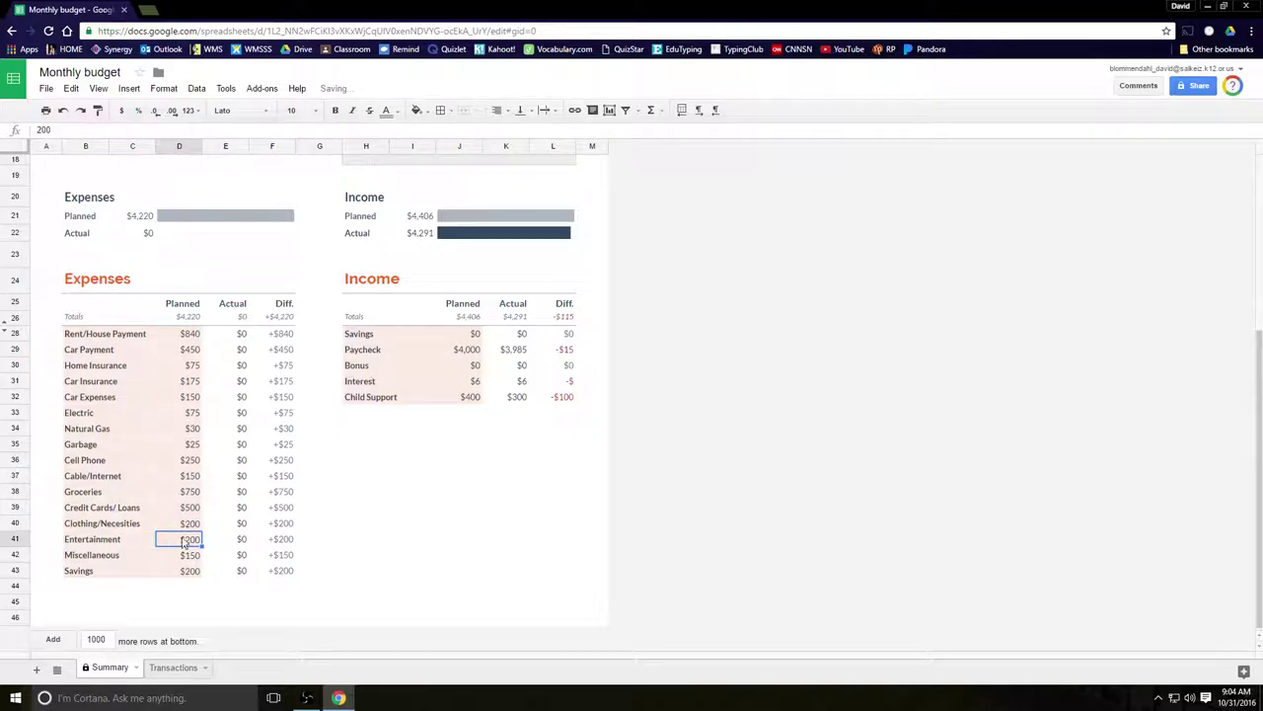
pyautogui.write('25')
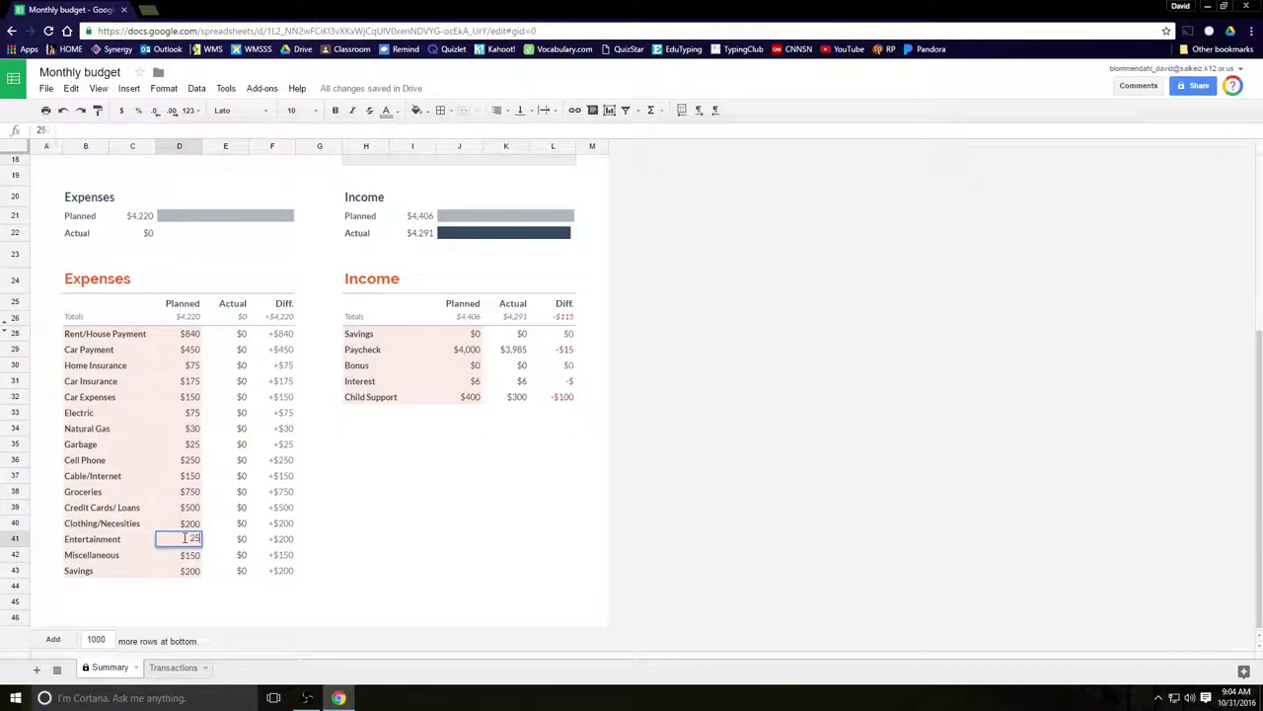
pyautogui.write('0')
pyautogui.press('Return')
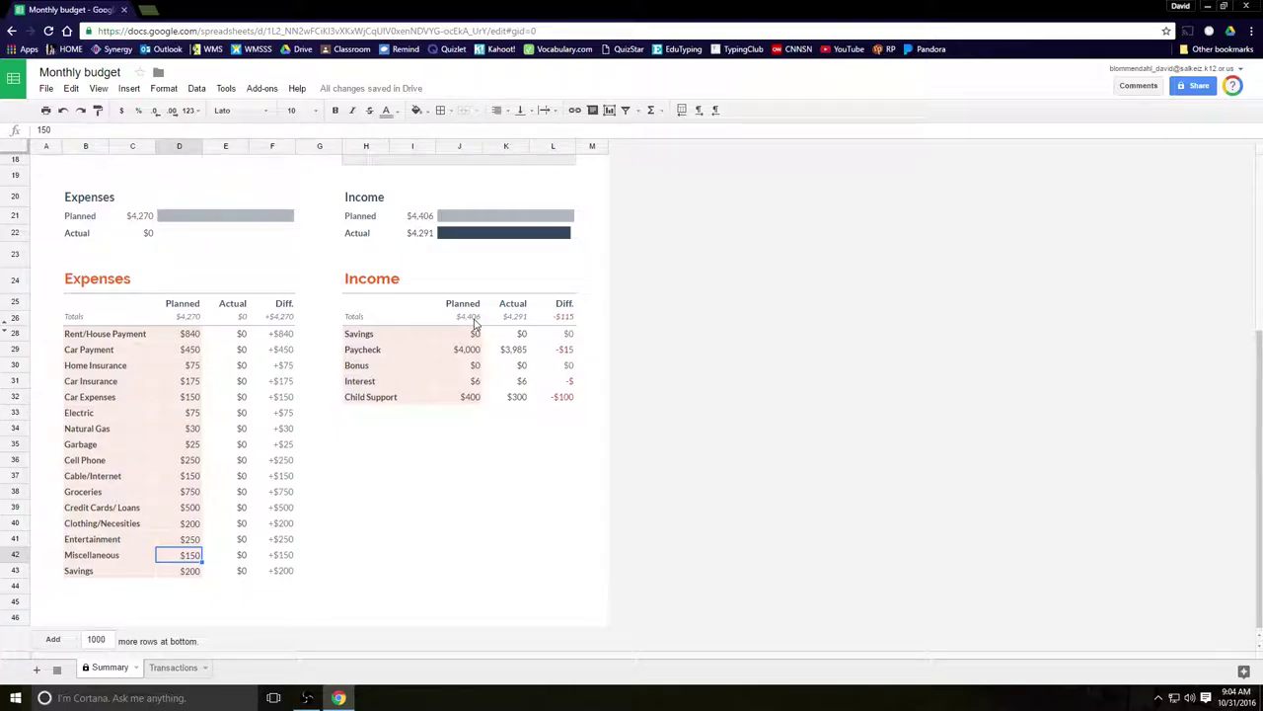
# Step: Rebalance planned amounts: Credit Cards $600, Entertainment $300, Miscellaneous $136, totalling $4,406
pyautogui.click(183, 509)
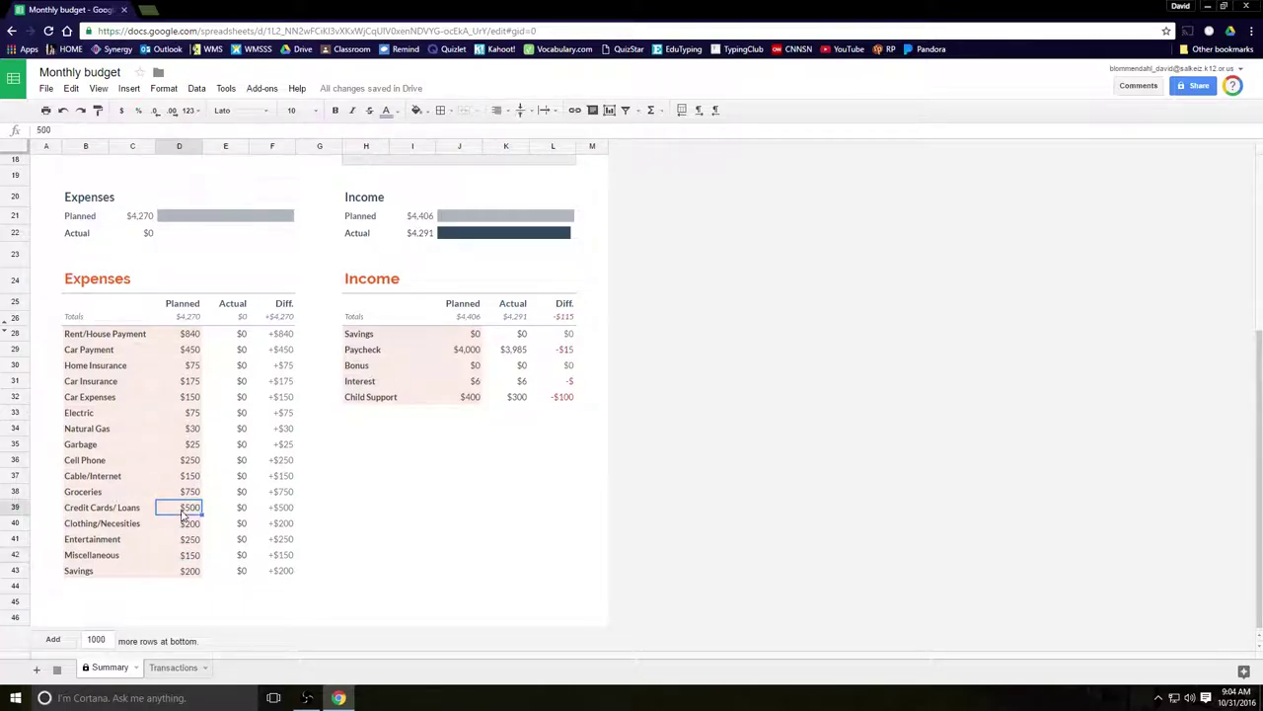
pyautogui.write('600')
pyautogui.click(188, 539)
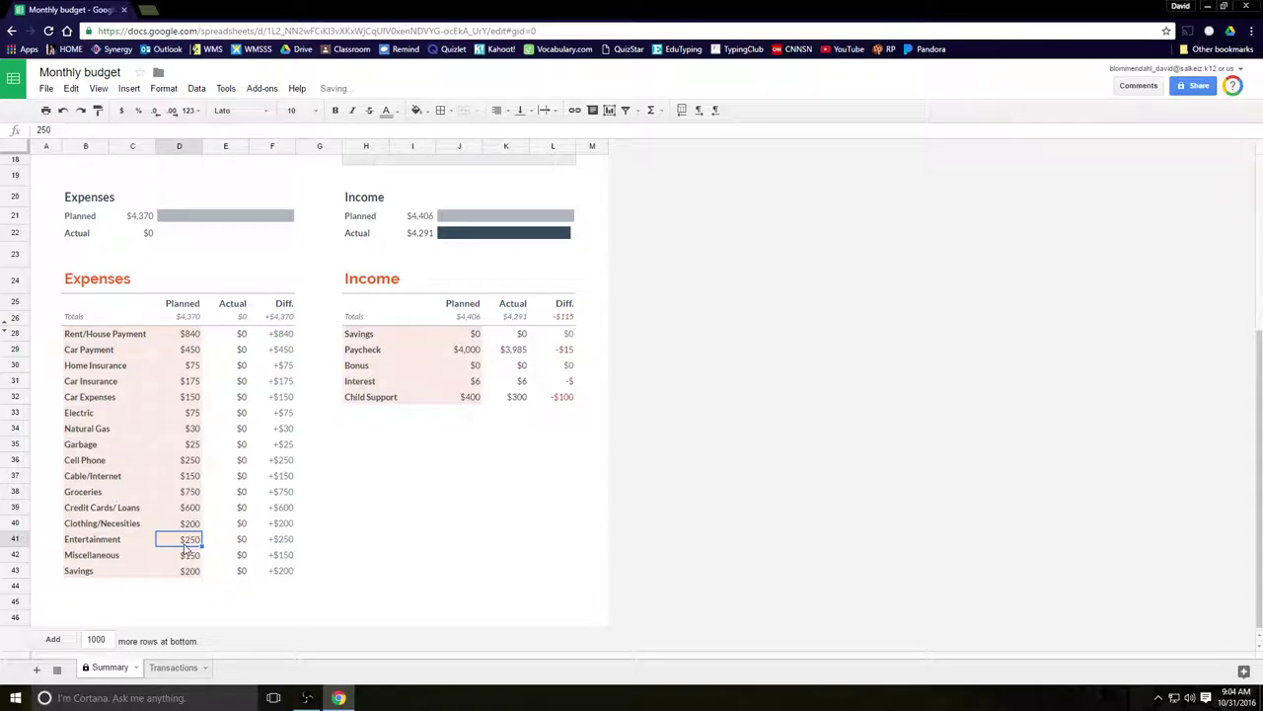
pyautogui.write('300')
pyautogui.click(189, 557)
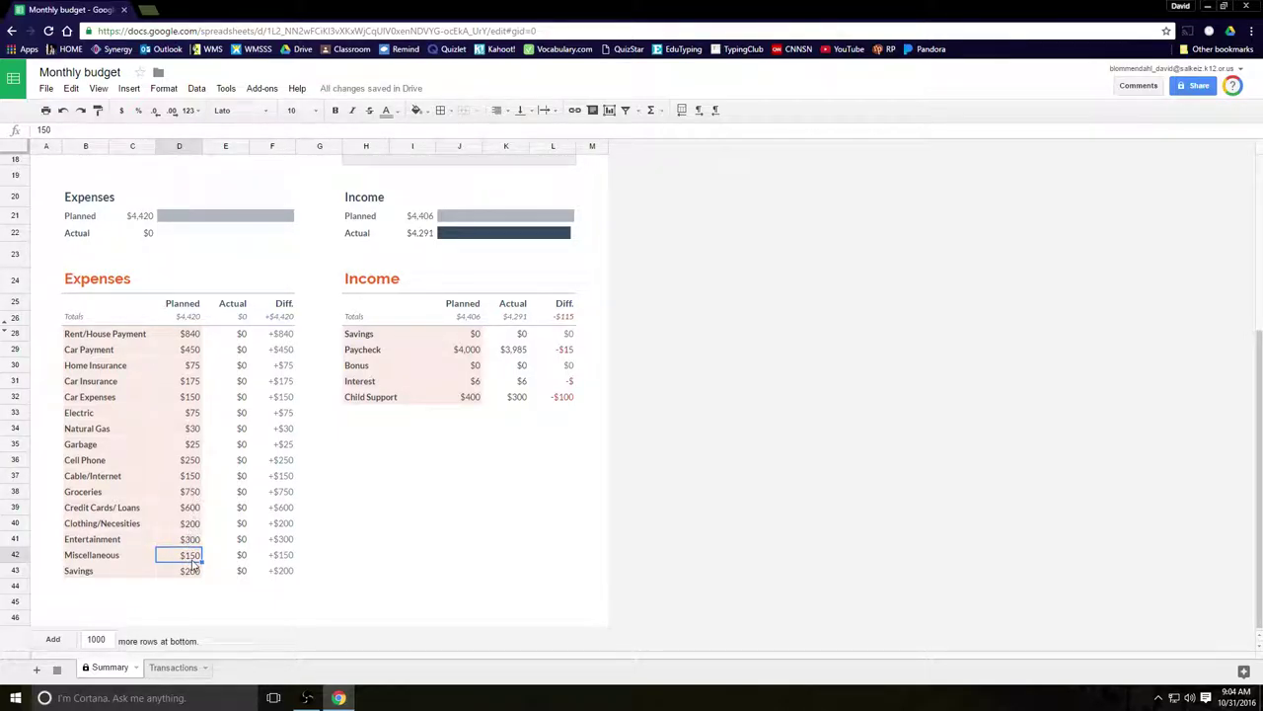
pyautogui.write('13')
pyautogui.write('4')
pyautogui.click(197, 542)
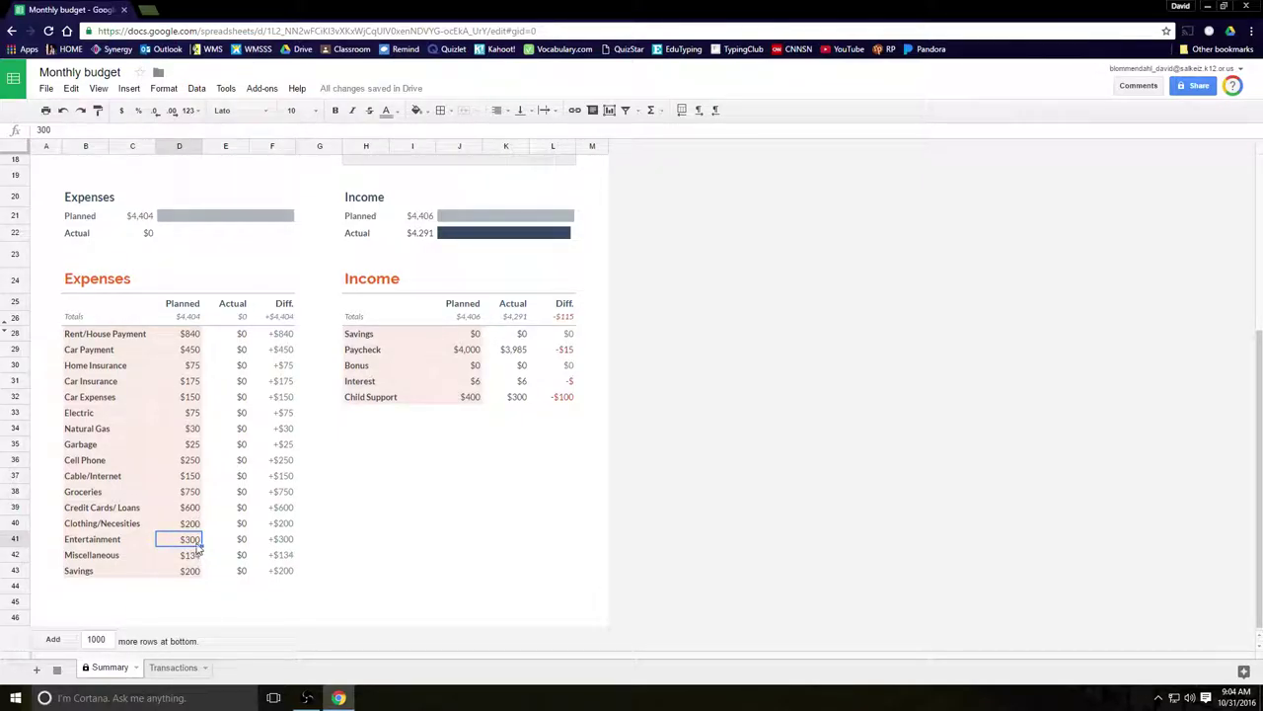
pyautogui.write('200')
pyautogui.press('Return')
pyautogui.write('1')
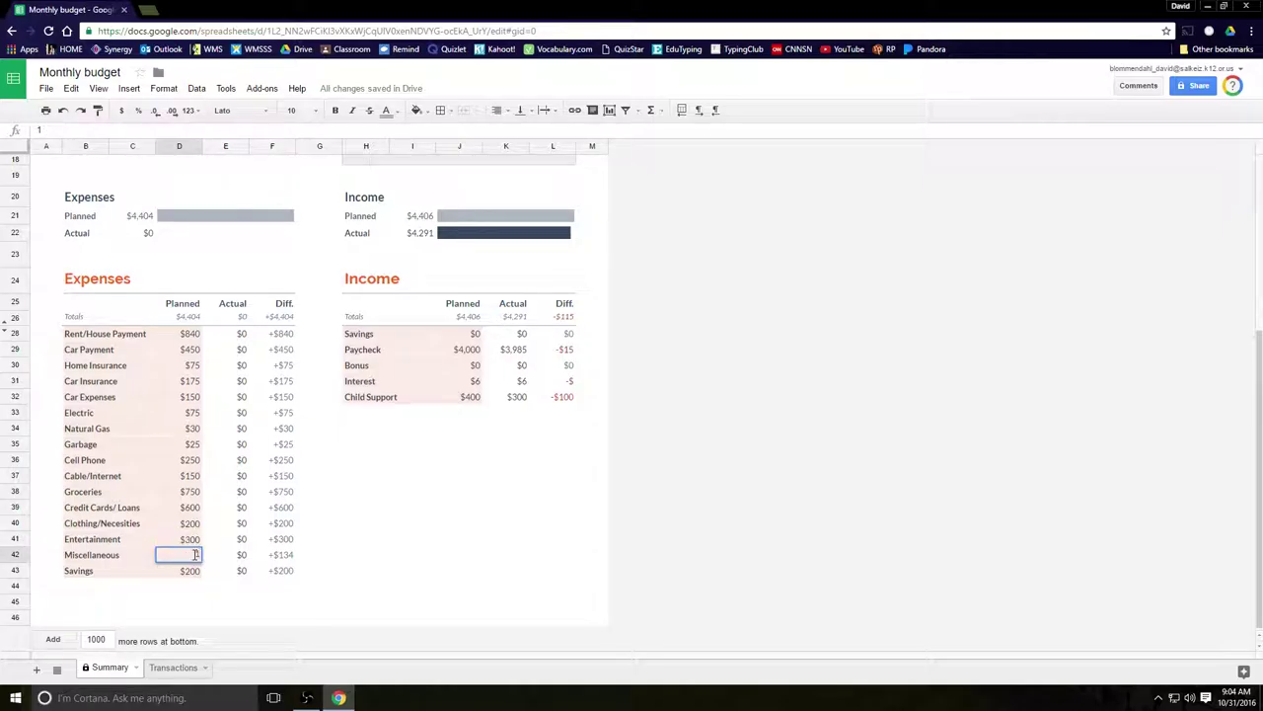
pyautogui.write('36')
pyautogui.click(193, 526)
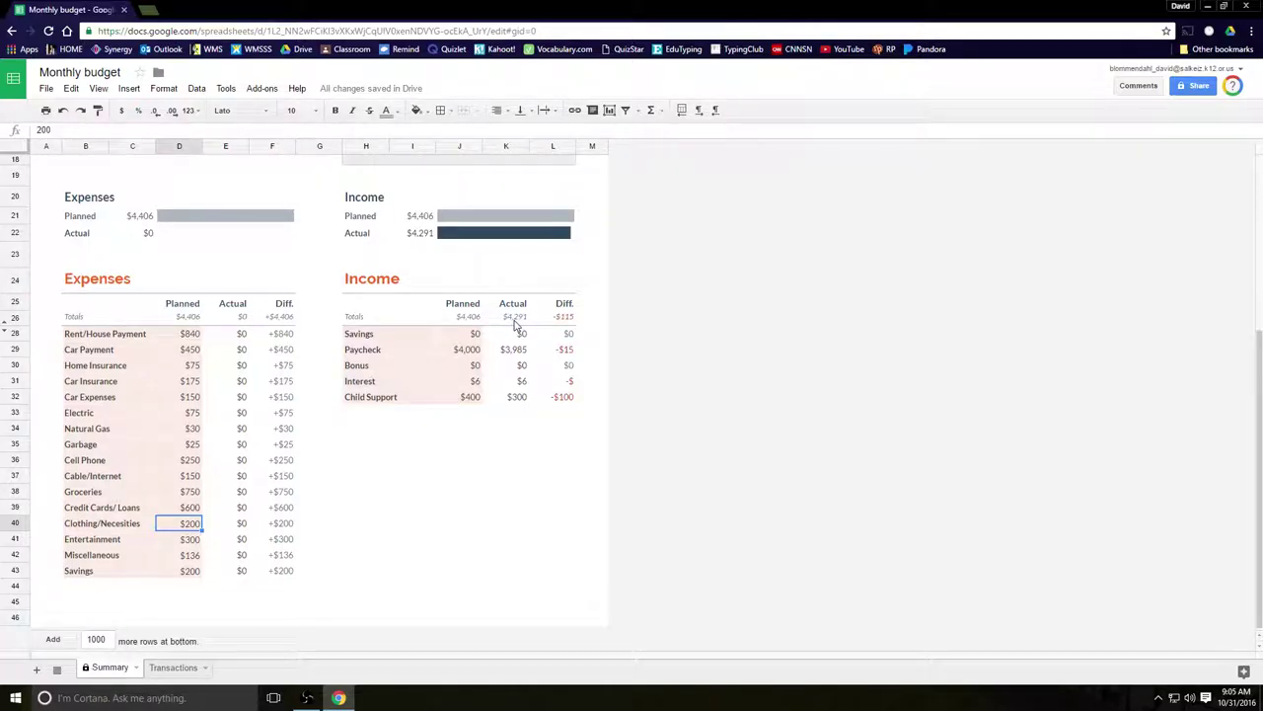
pyautogui.click(245, 338)
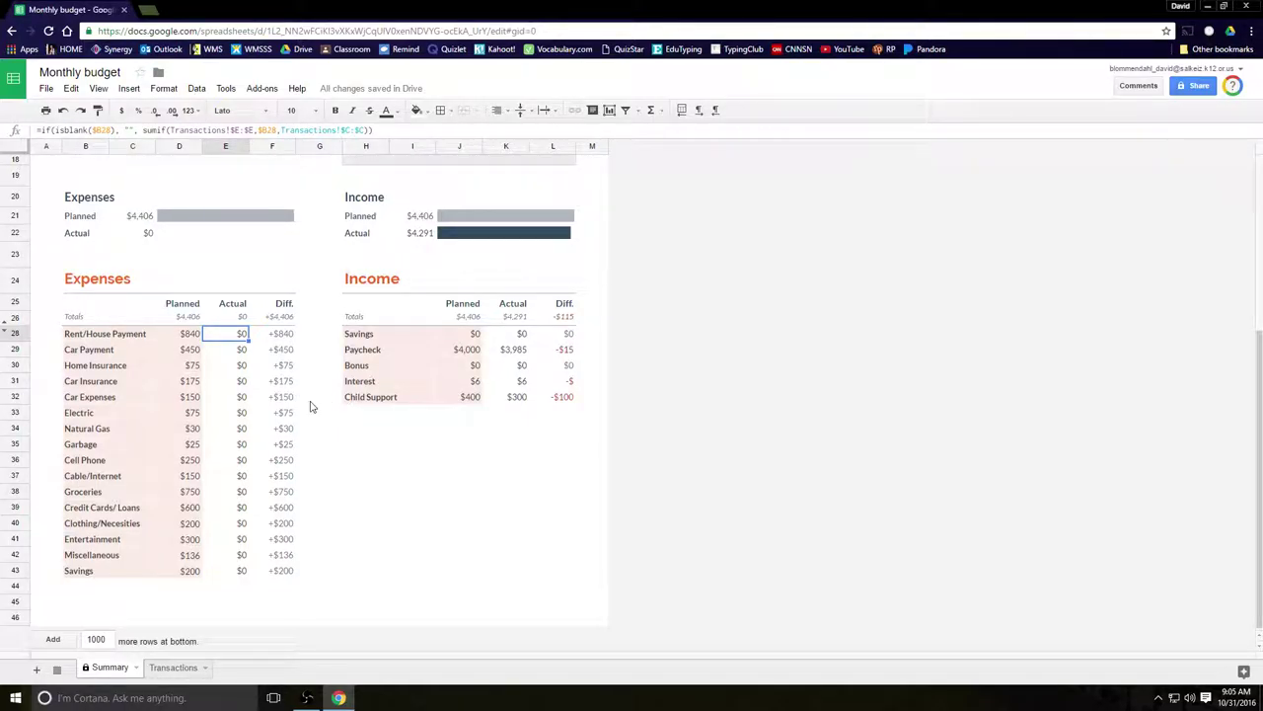
# Step: Enter actual amounts of $900 rent, $450 car payment and $175 car insurance, accepting warnings
pyautogui.write('900')
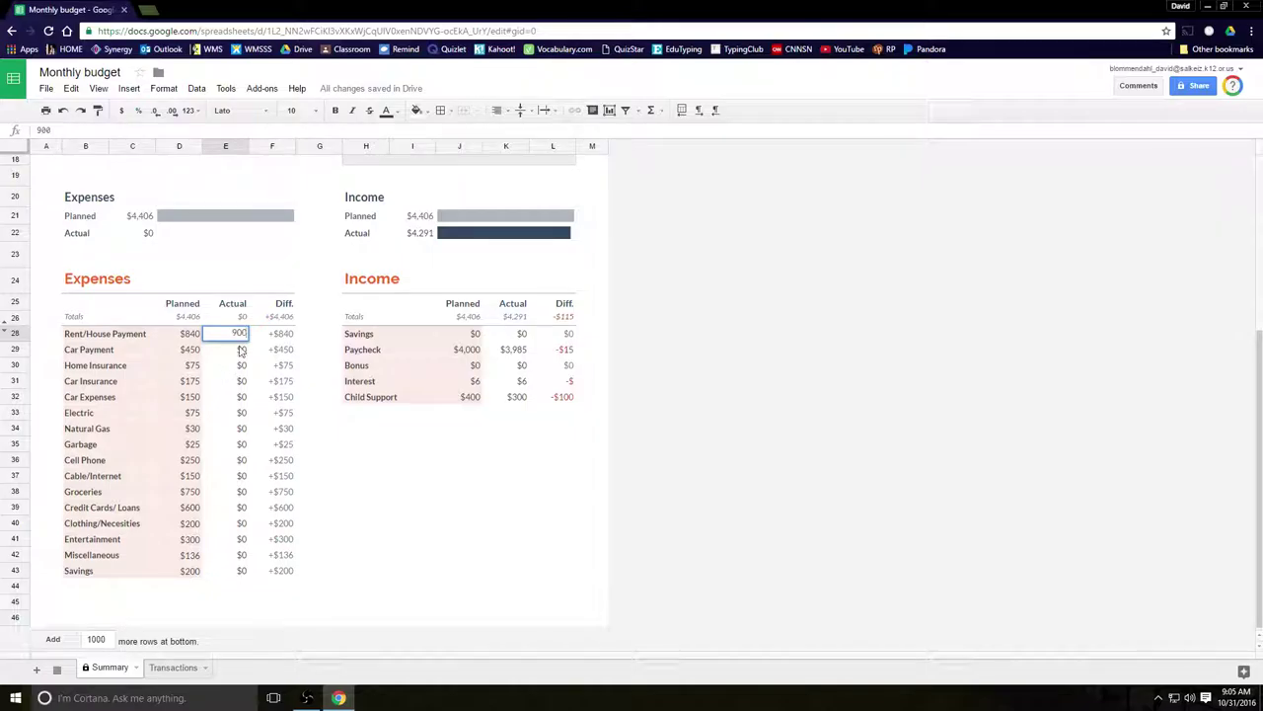
pyautogui.press('Return')
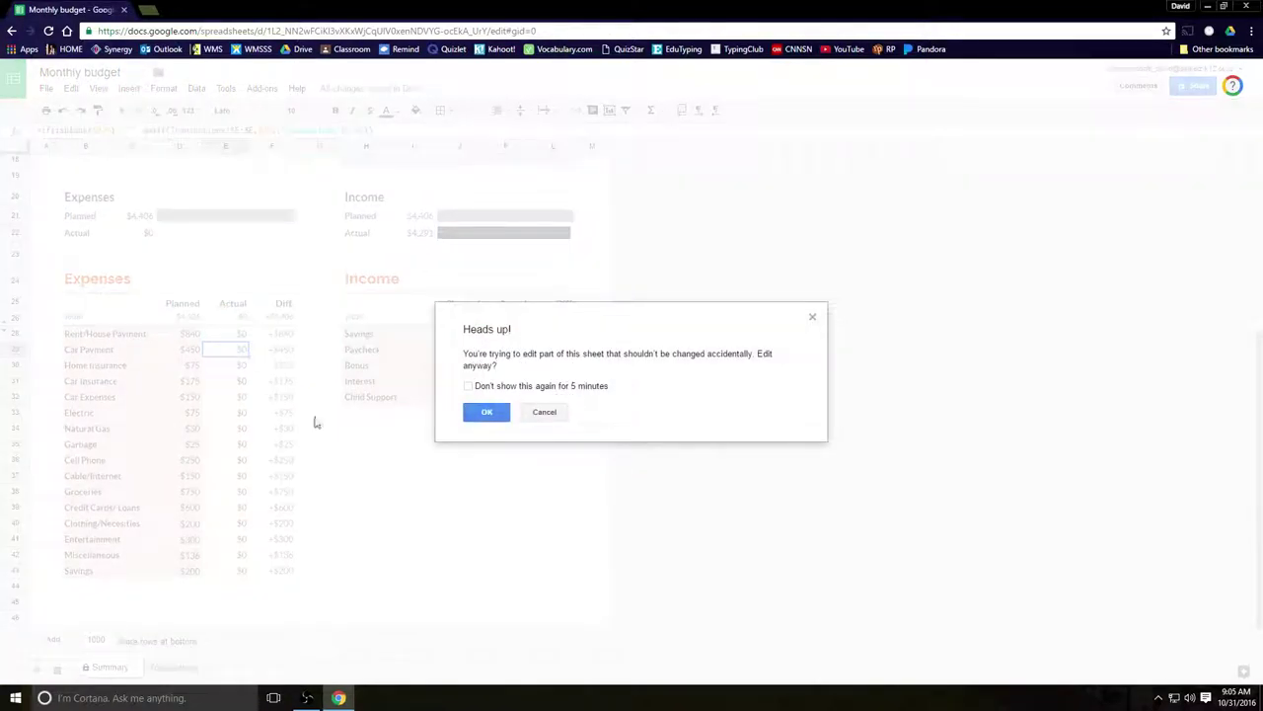
pyautogui.click(468, 417)
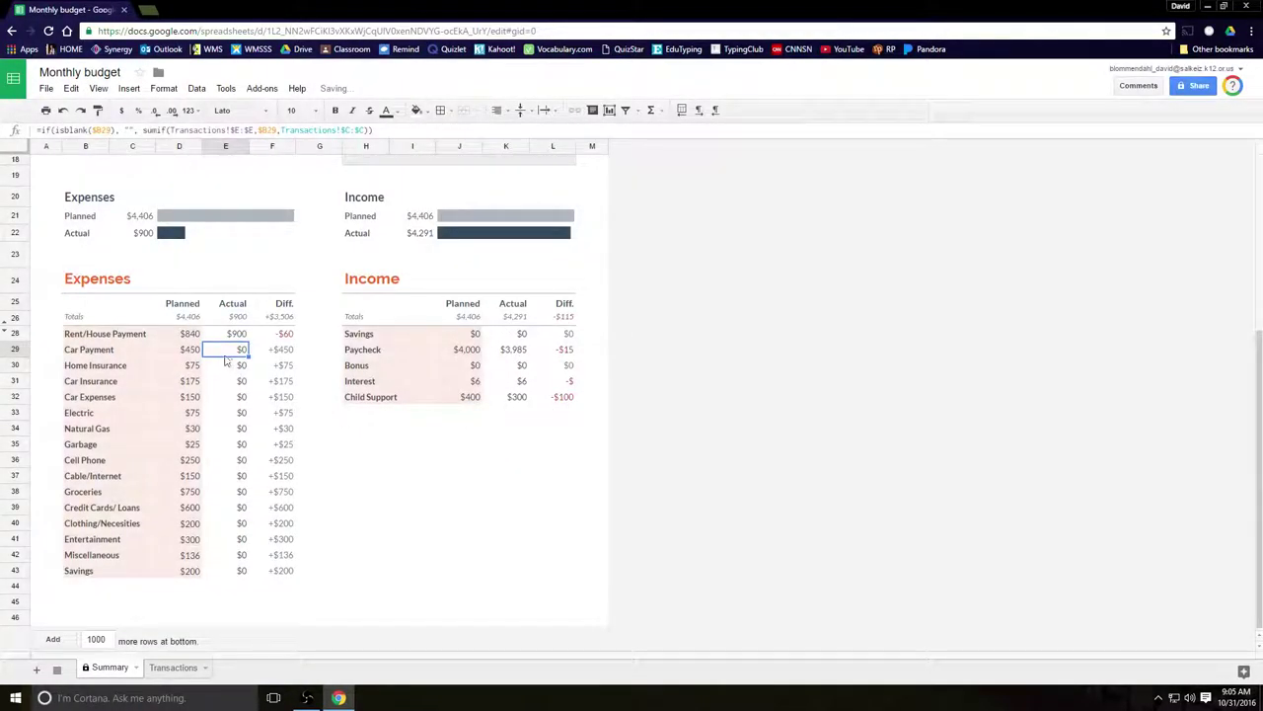
pyautogui.write('450')
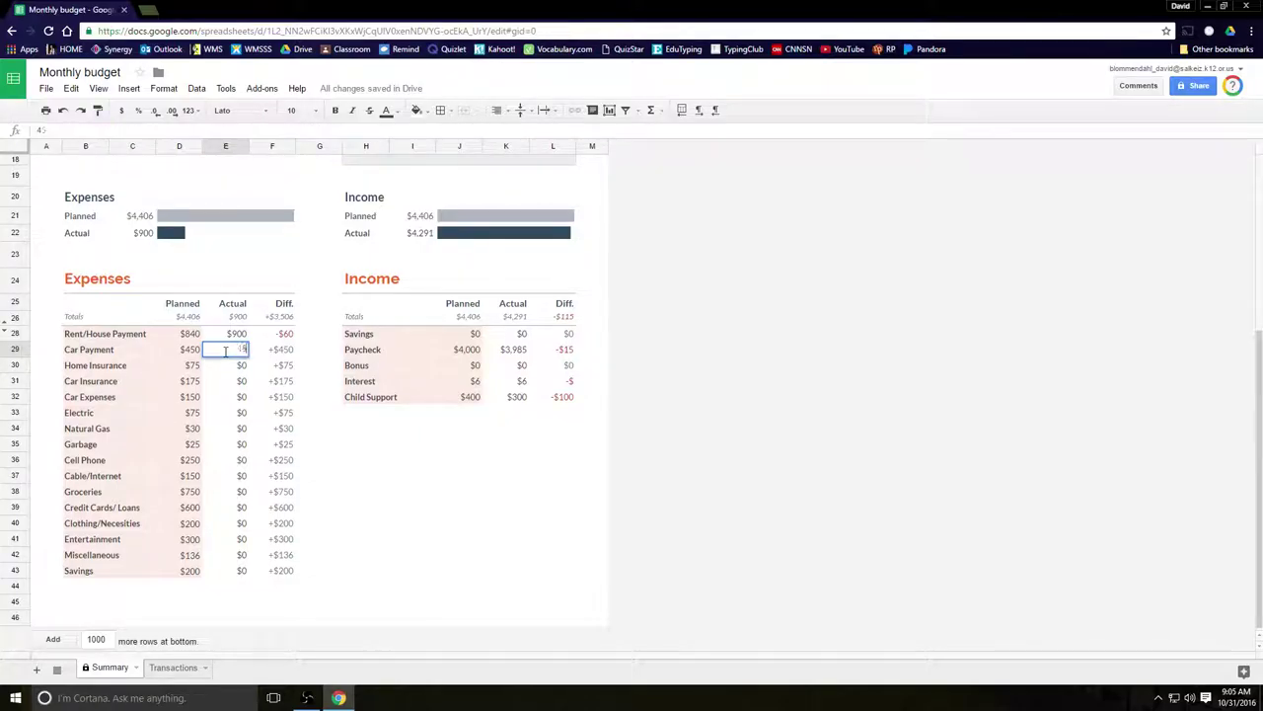
pyautogui.press('Return')
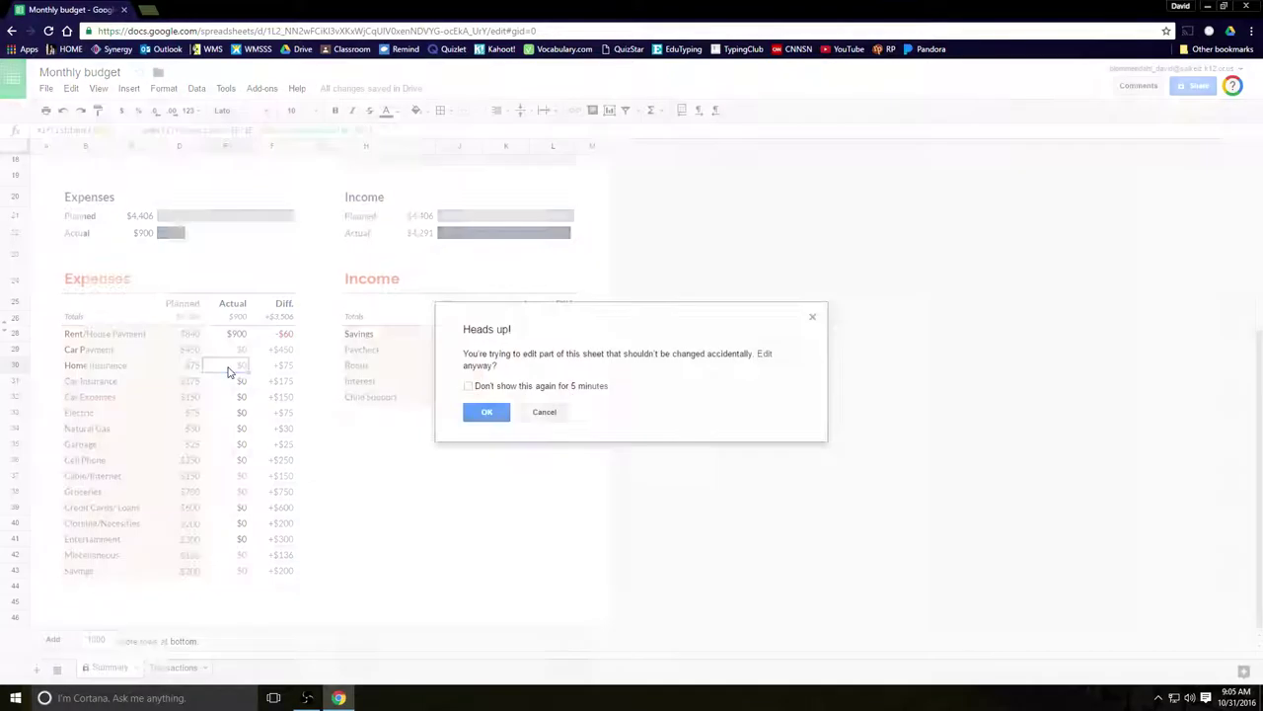
pyautogui.click(474, 418)
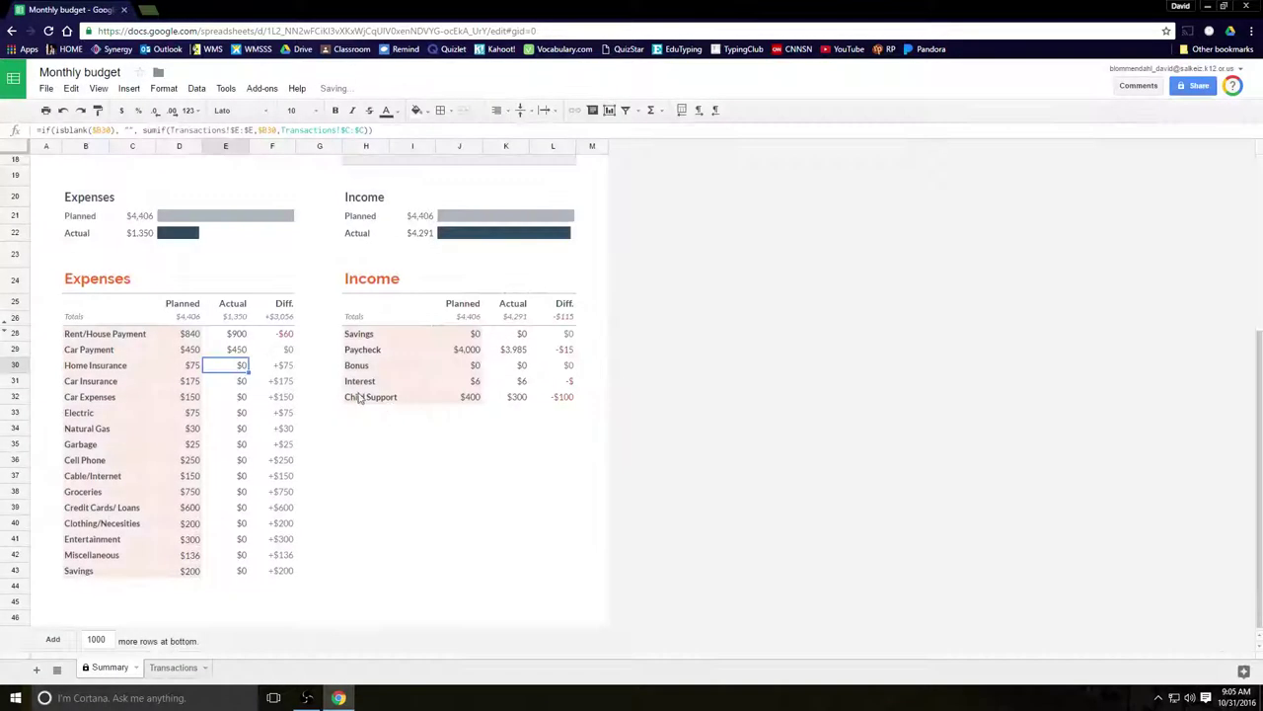
pyautogui.doubleClick(244, 387)
pyautogui.click(485, 413)
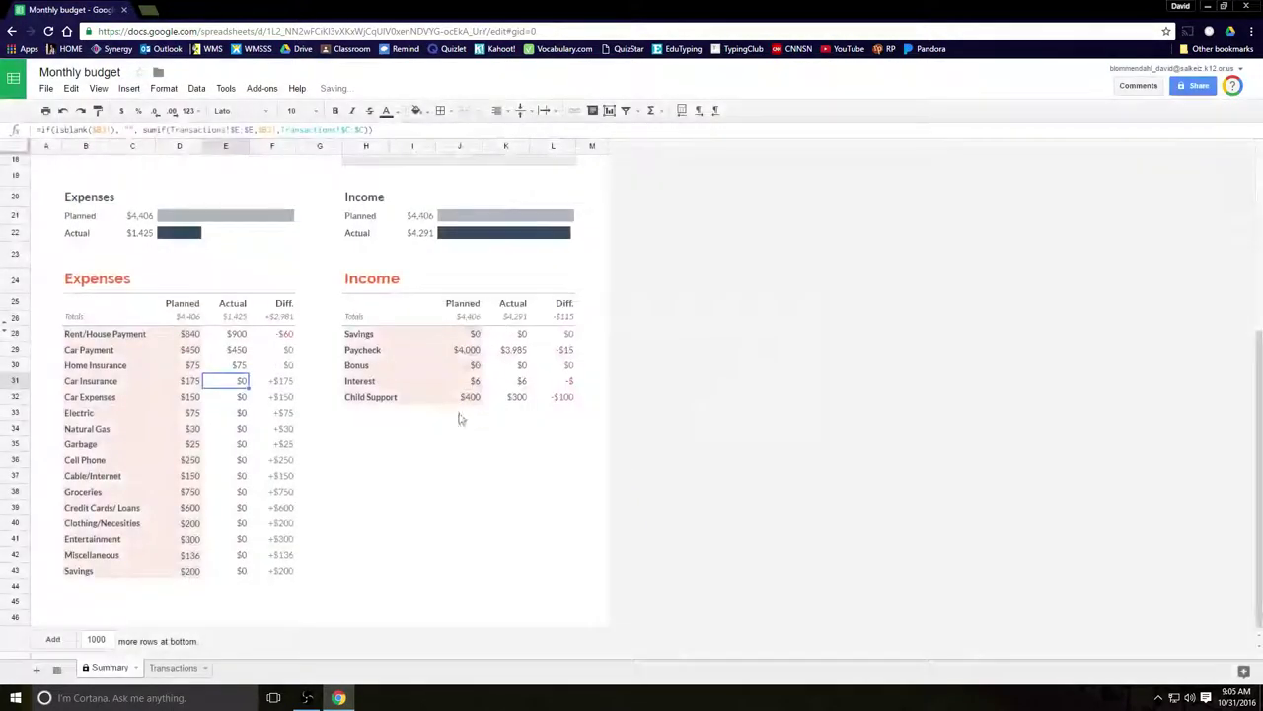
pyautogui.write('175')
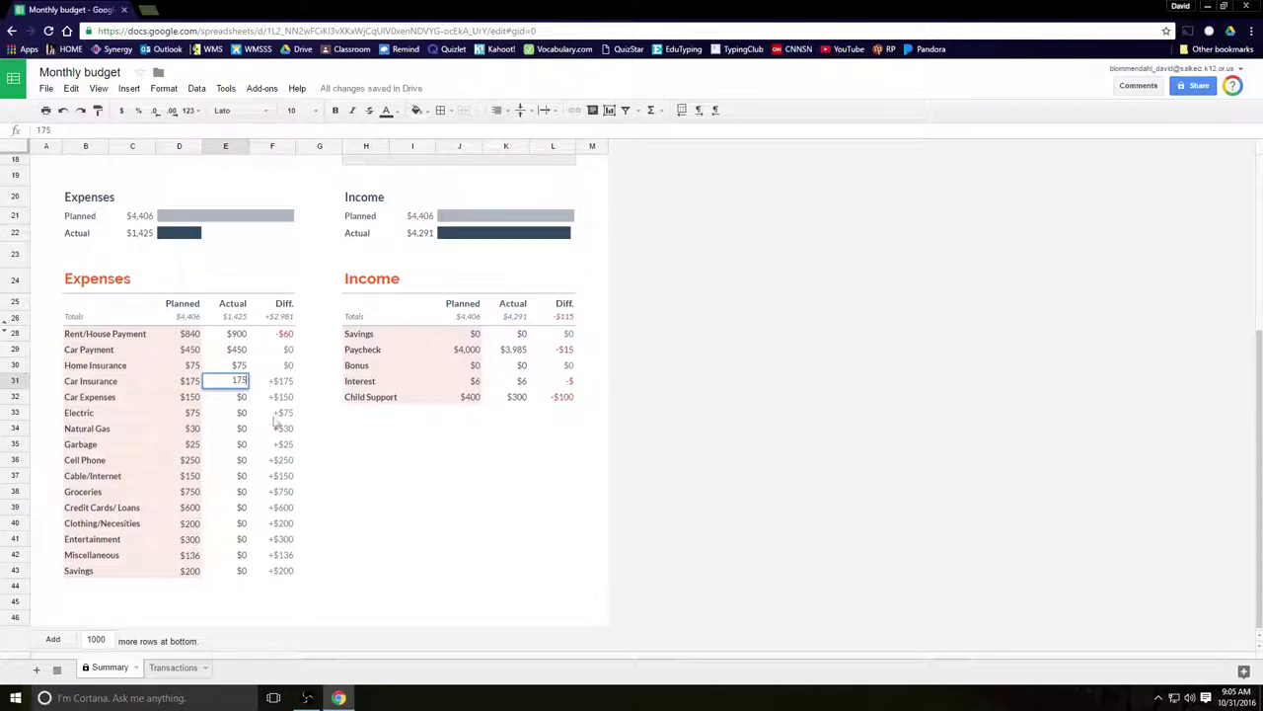
pyautogui.press('Return')
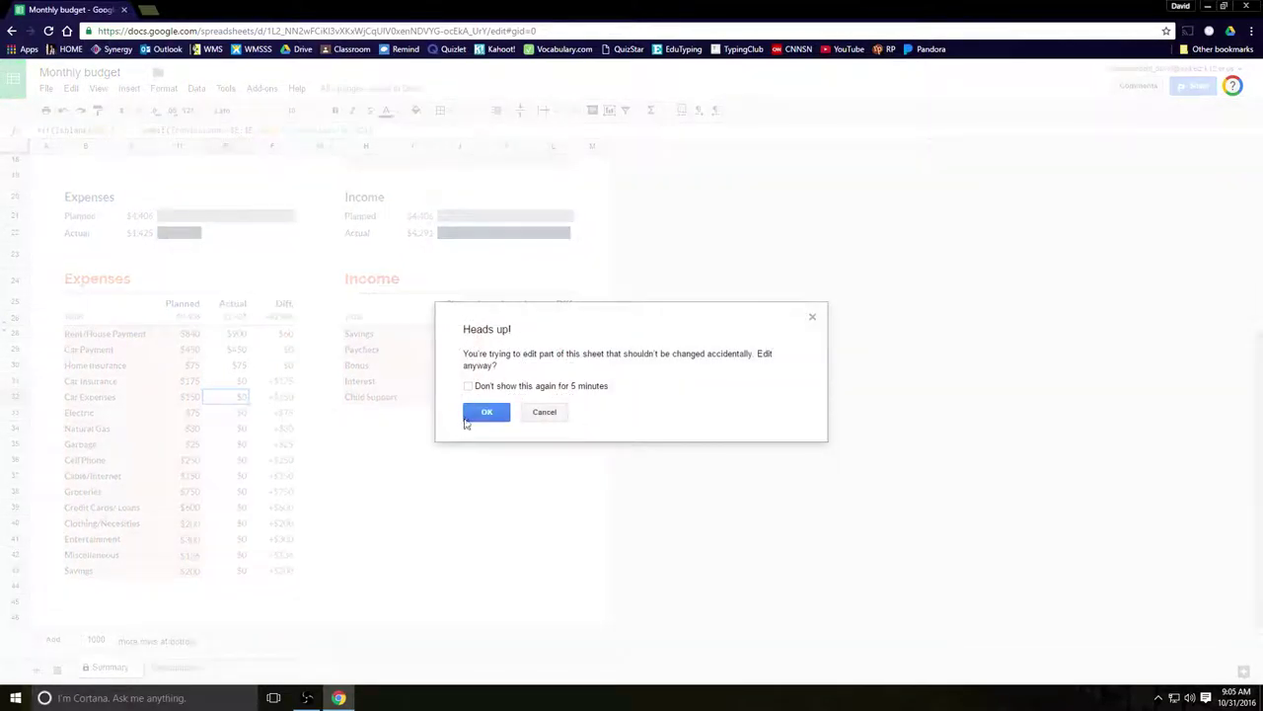
pyautogui.click(484, 412)
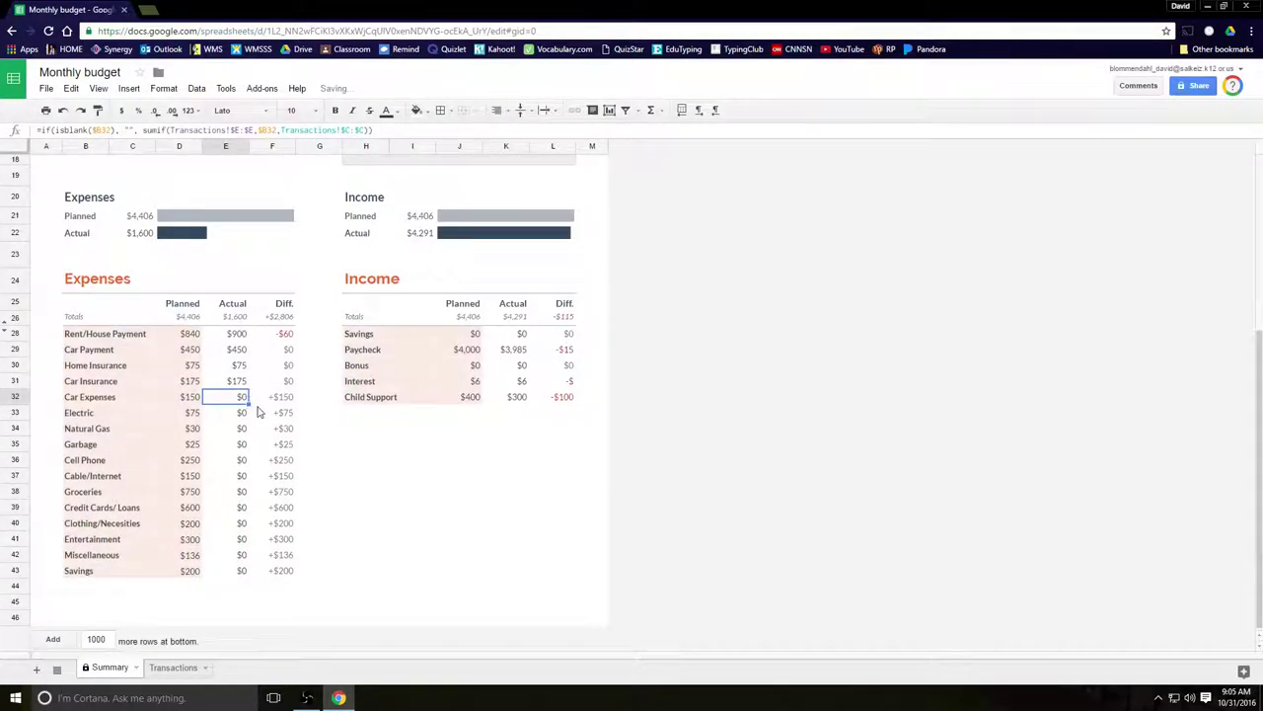
# Step: Enter actuals of $175 car expenses, $90 electric, $45 natural gas and $25 garbage
pyautogui.write('175')
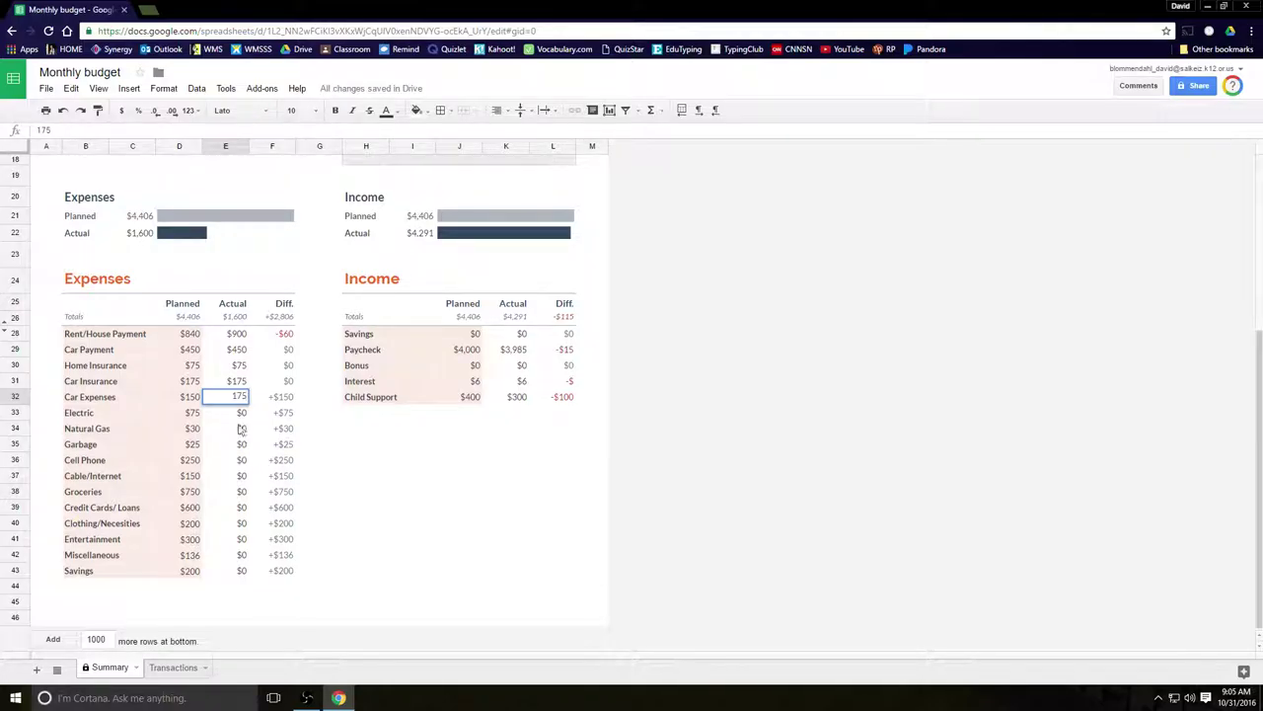
pyautogui.press('Return')
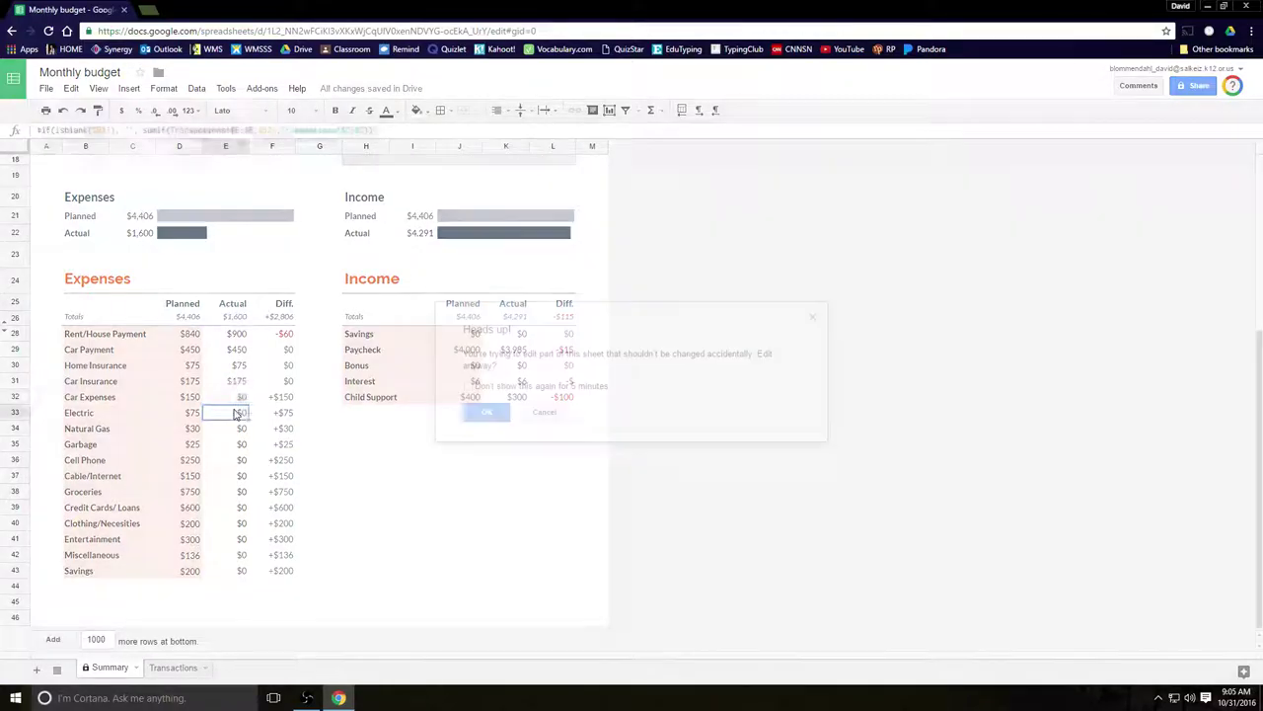
pyautogui.click(487, 412)
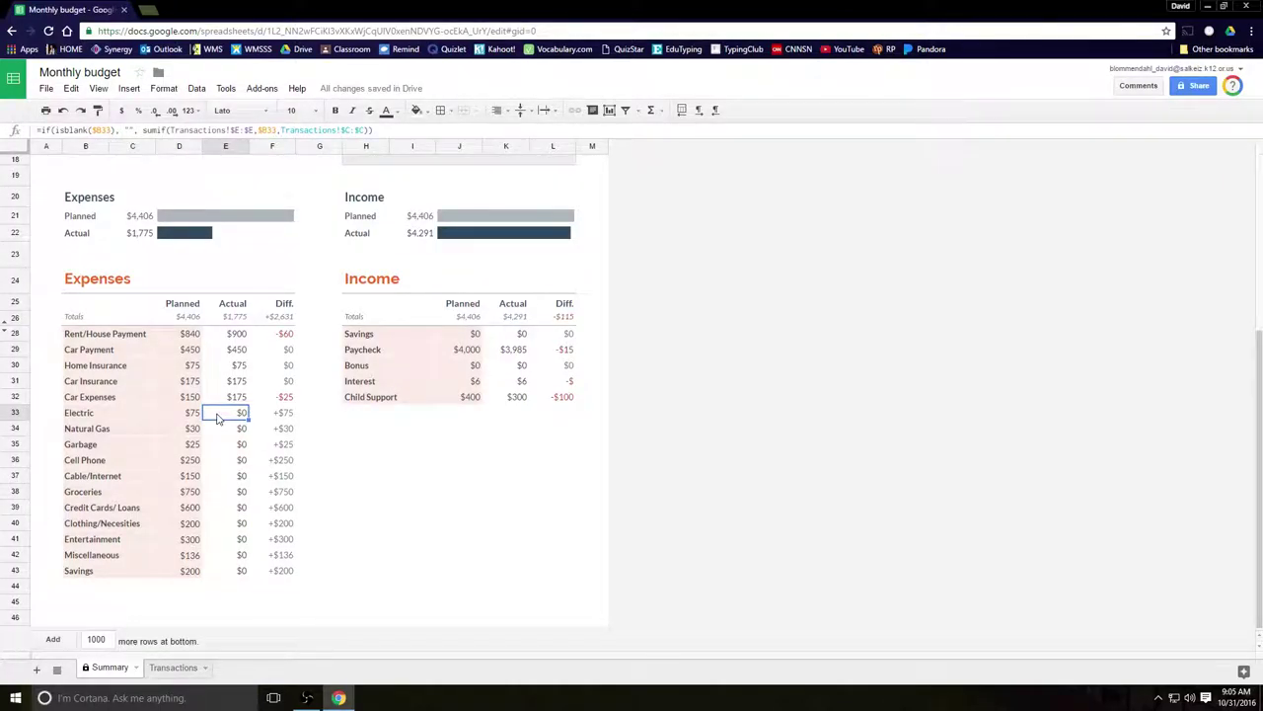
pyautogui.write('90')
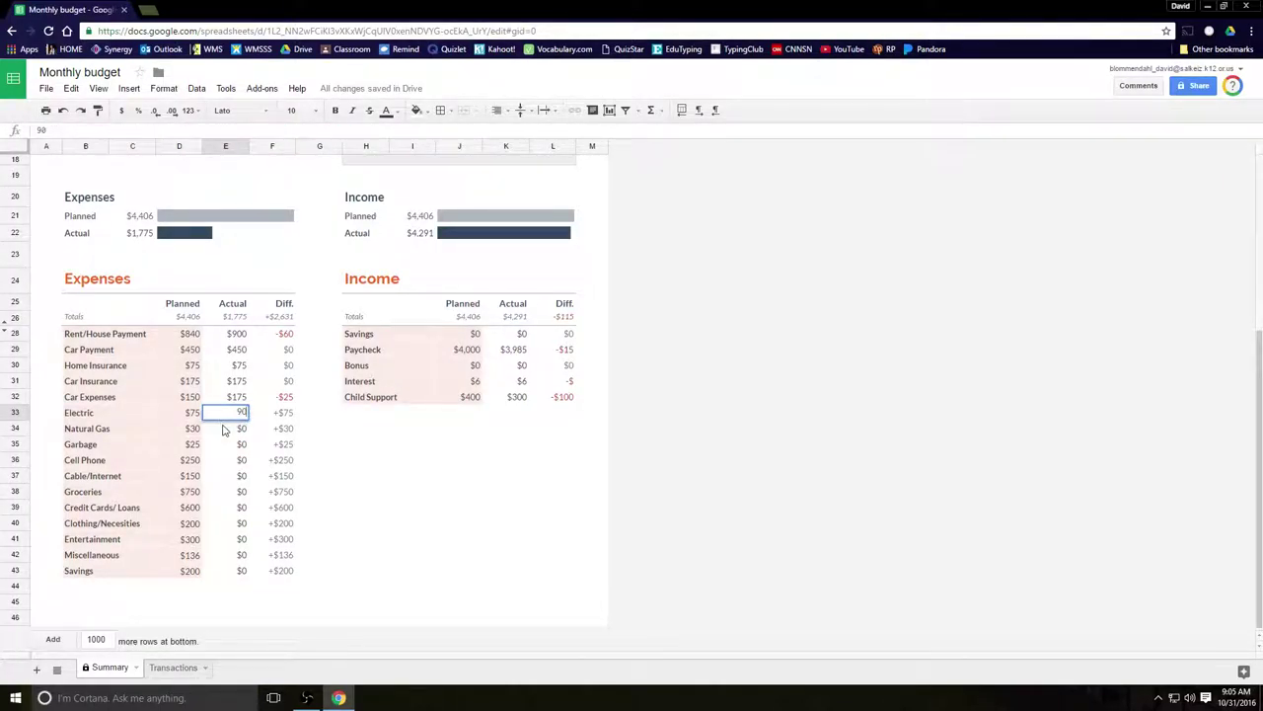
pyautogui.press('Return')
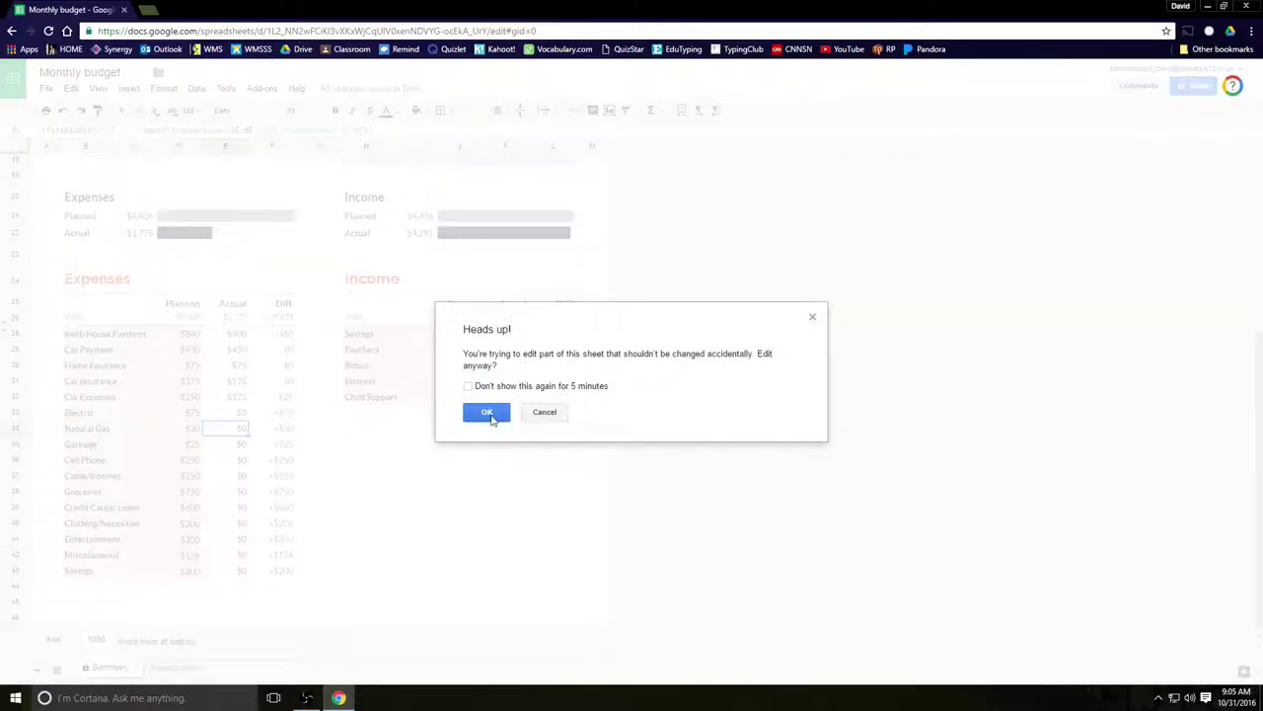
pyautogui.click(485, 412)
pyautogui.write('45')
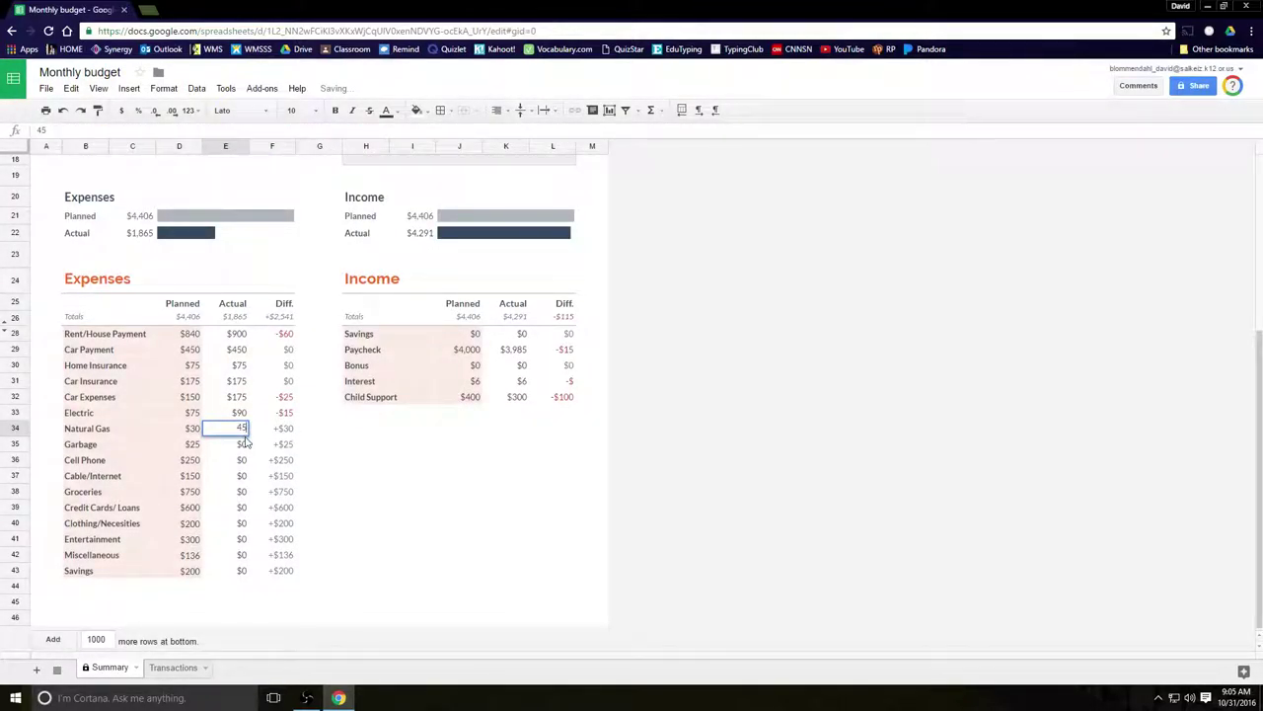
pyautogui.press('Return')
pyautogui.click(484, 412)
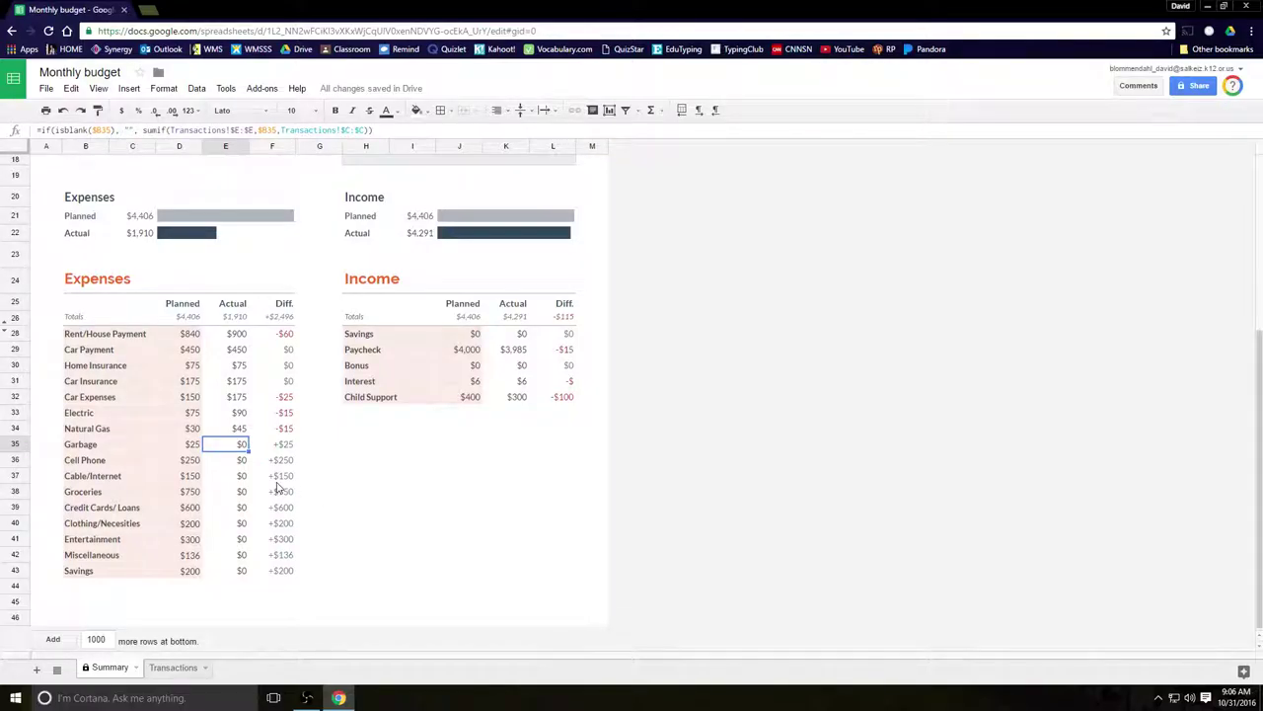
pyautogui.write('25')
pyautogui.press('Return')
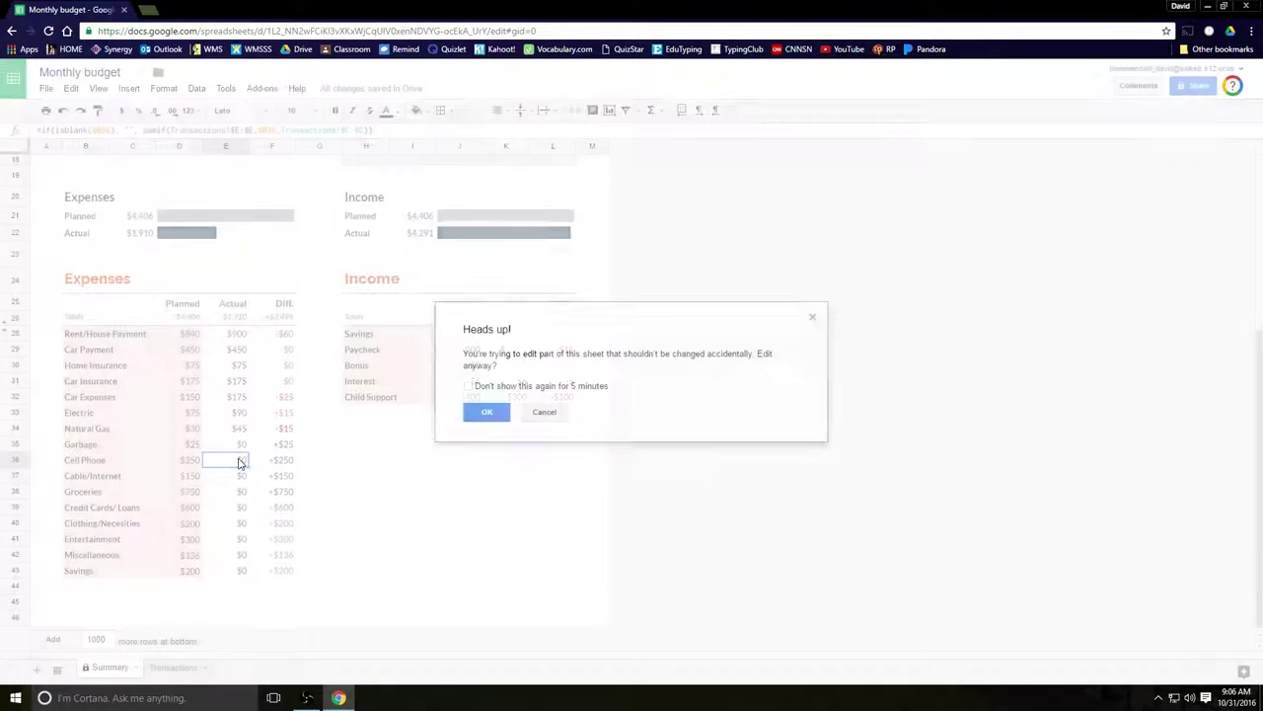
pyautogui.click(485, 413)
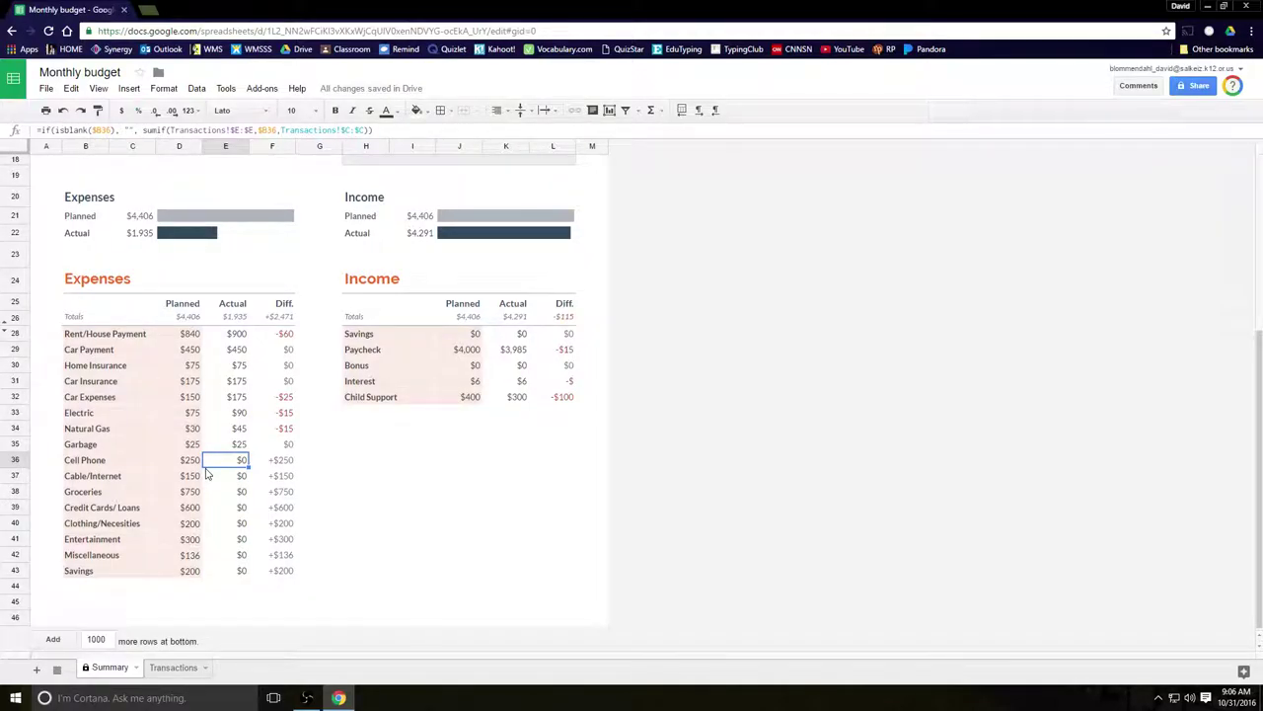
# Step: Enter actuals of $300 cell phone, $150 cable/internet and $850 groceries
pyautogui.write('300')
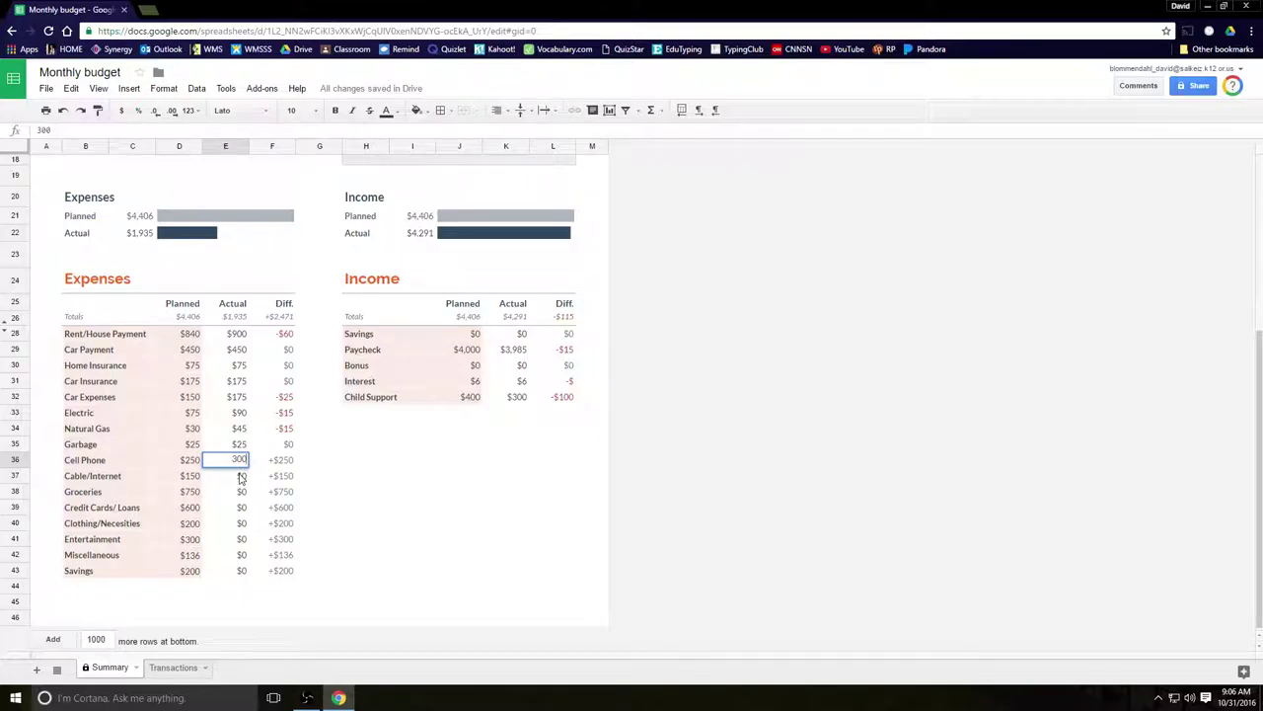
pyautogui.press('Return')
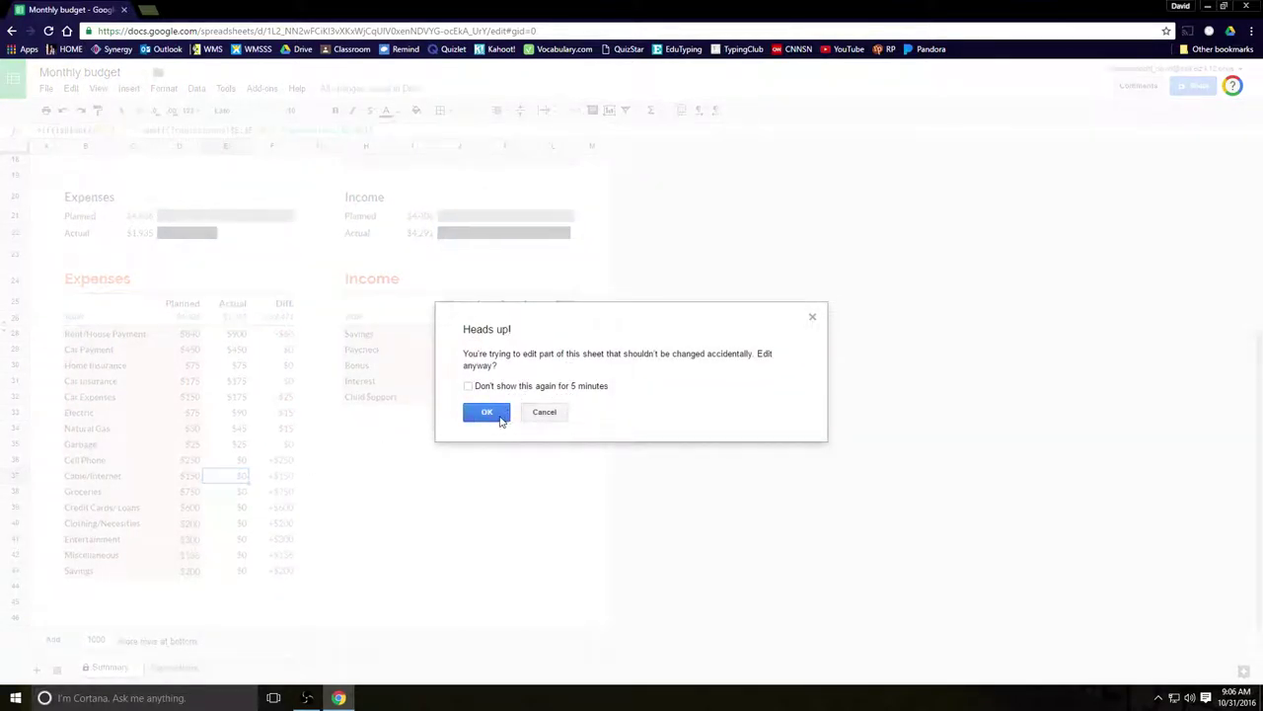
pyautogui.click(500, 420)
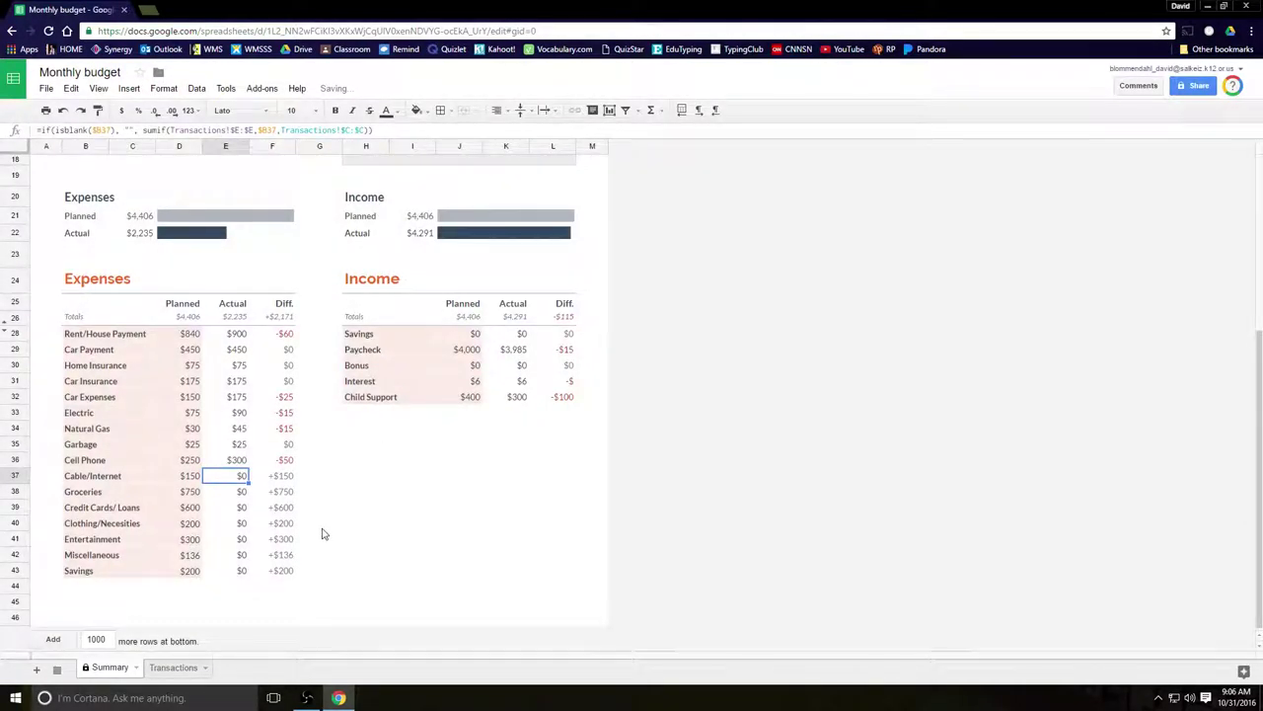
pyautogui.write('150')
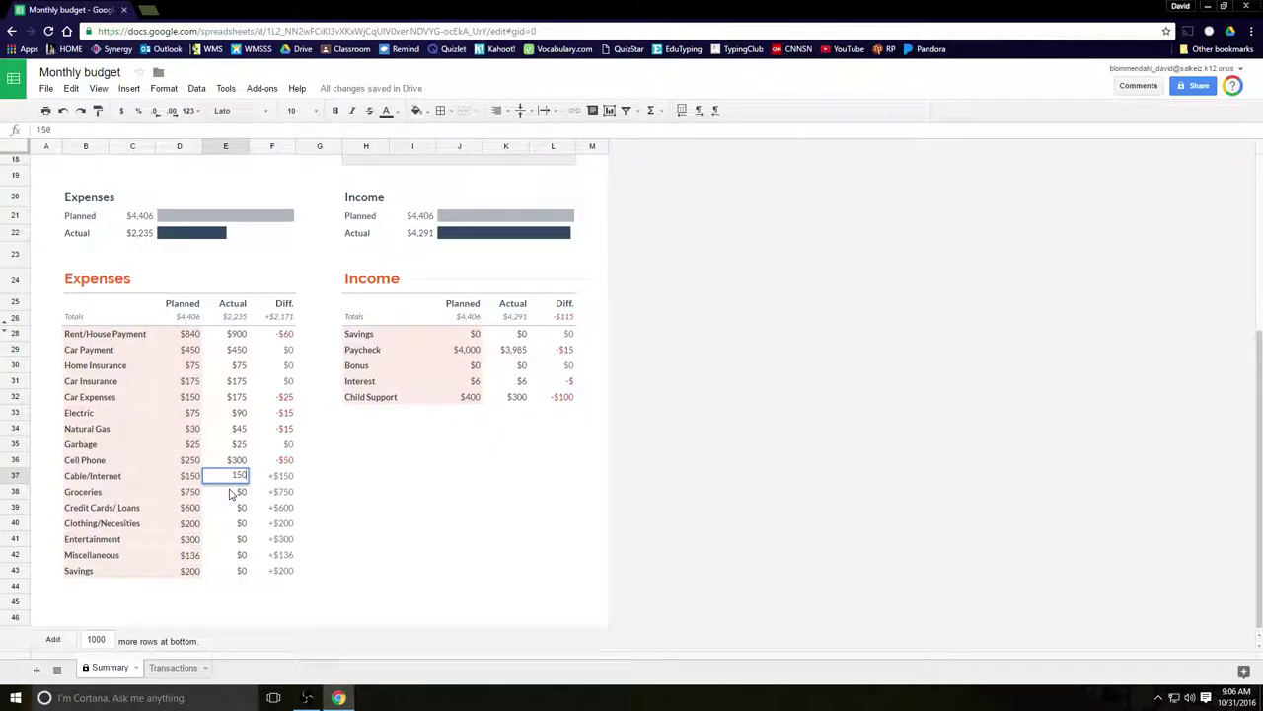
pyautogui.press('Return')
pyautogui.click(487, 415)
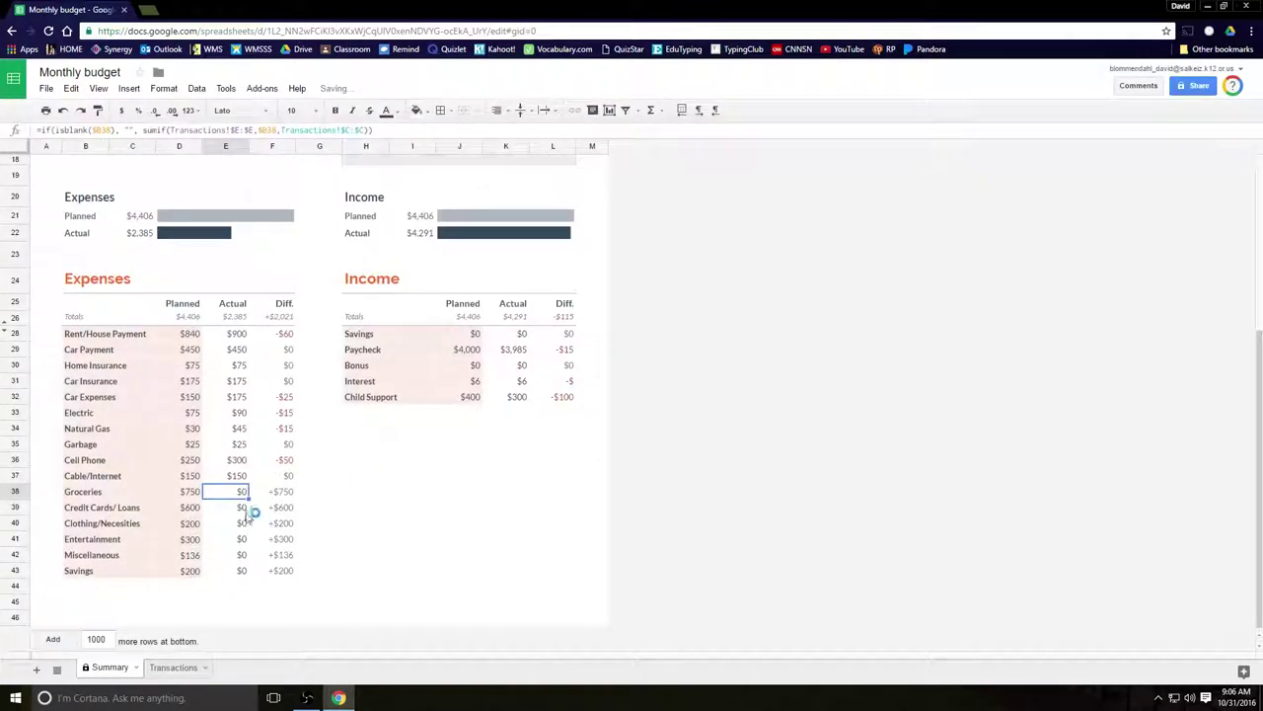
pyautogui.write('85')
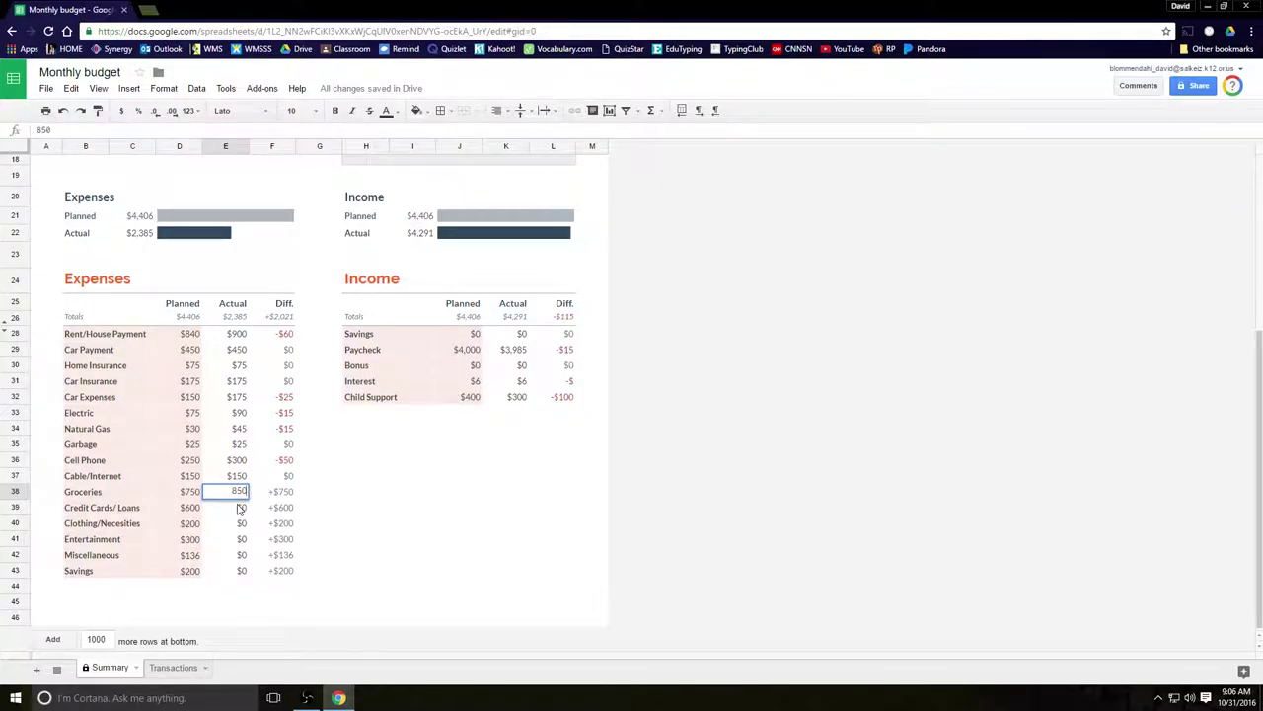
pyautogui.press('Return')
pyautogui.click(481, 416)
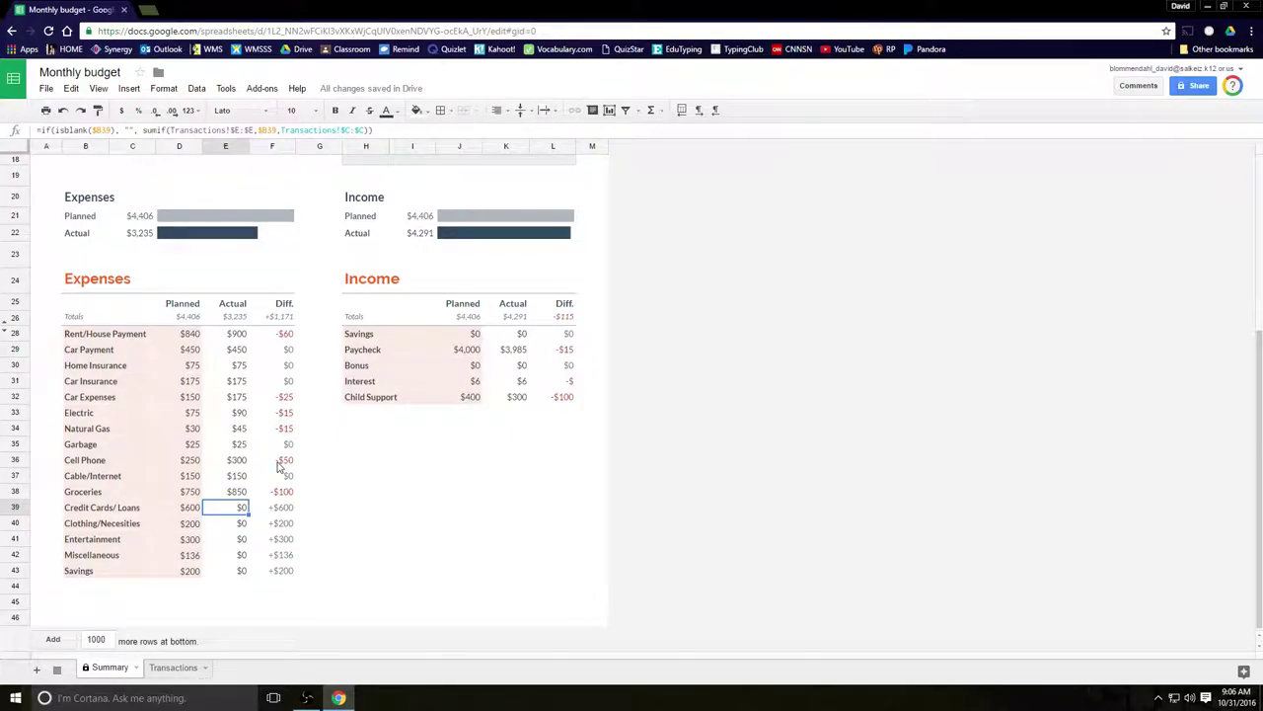
pyautogui.click(237, 523)
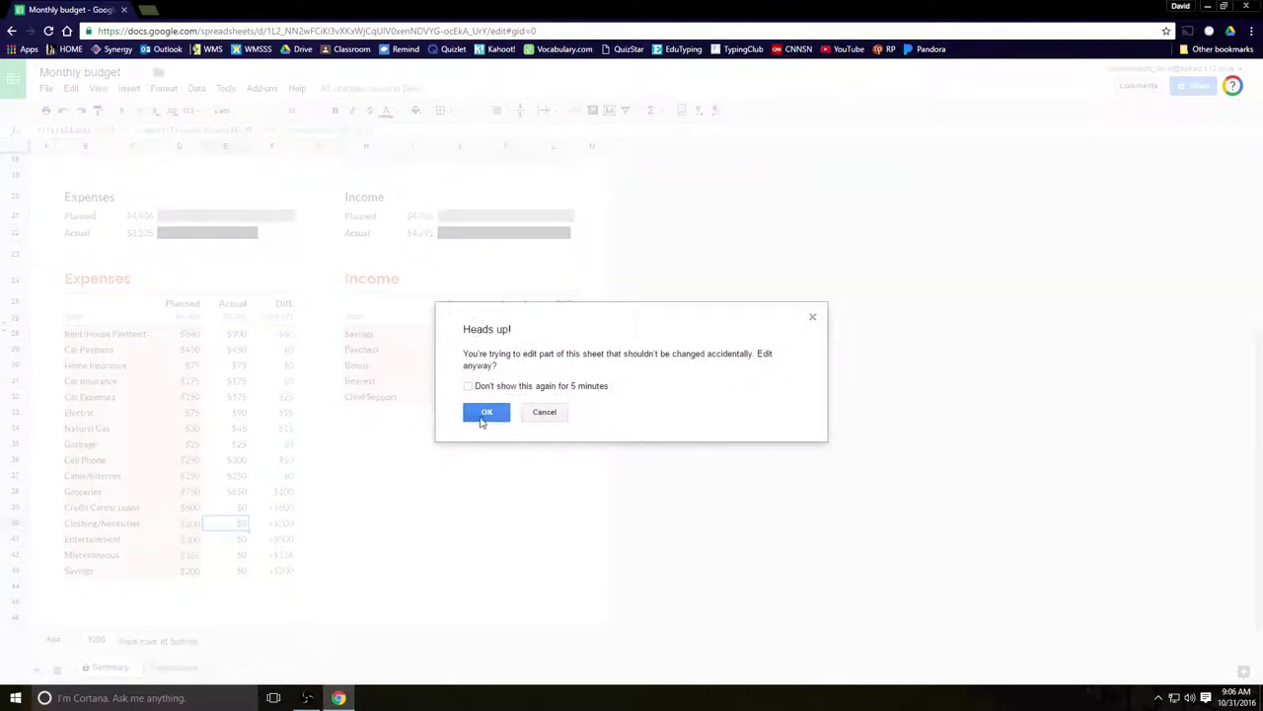
# Step: Enter $200 actuals for Clothing, Entertainment and Savings, confirming each protected-cell warning
pyautogui.click(481, 413)
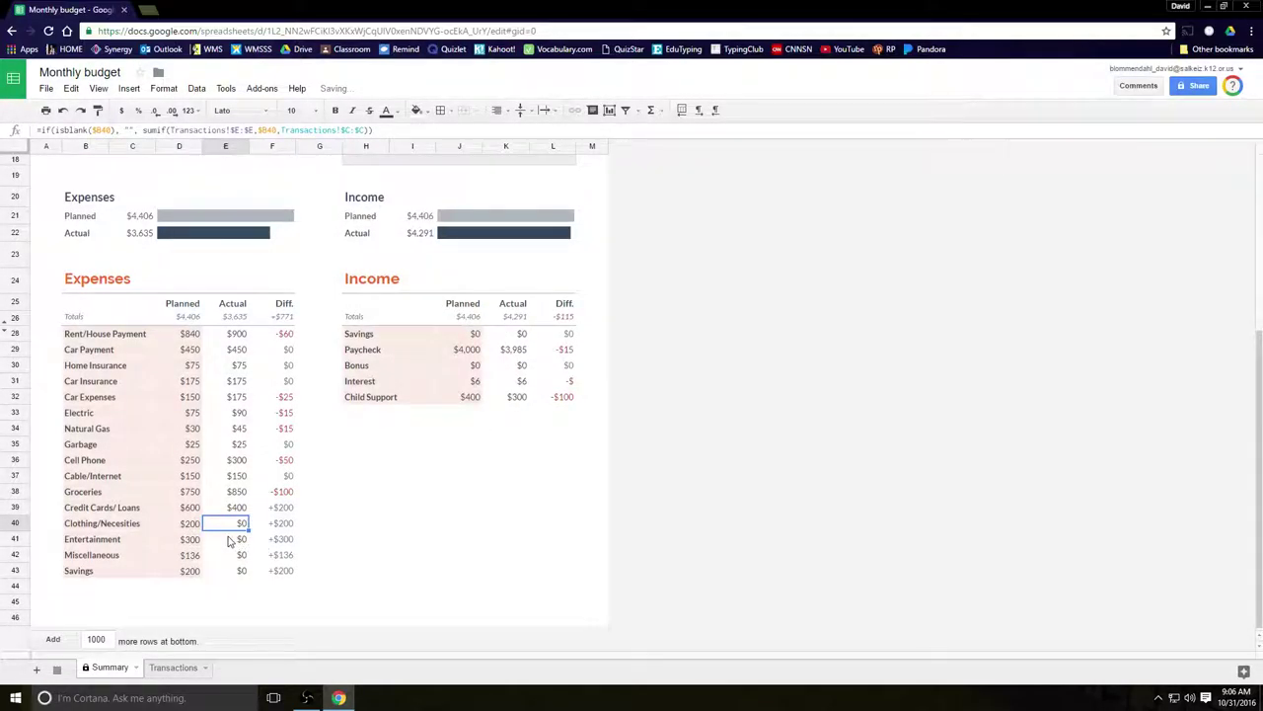
pyautogui.write('200')
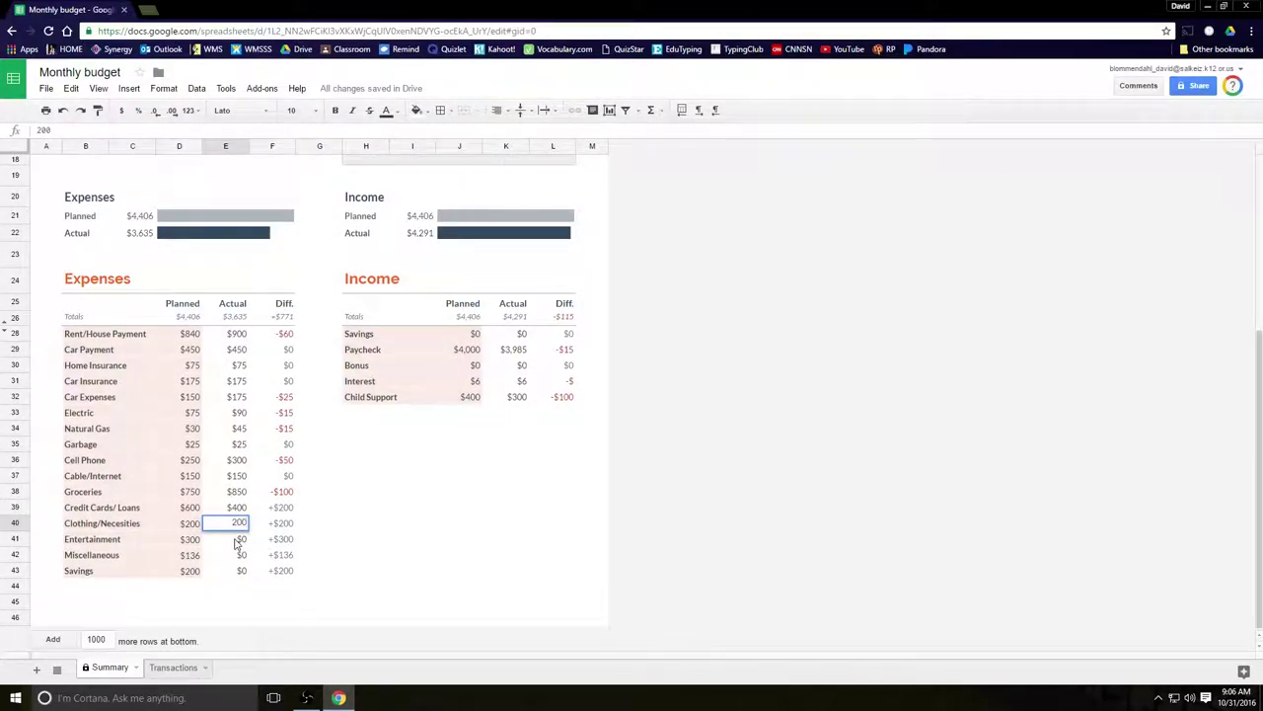
pyautogui.press('Return')
pyautogui.click(481, 412)
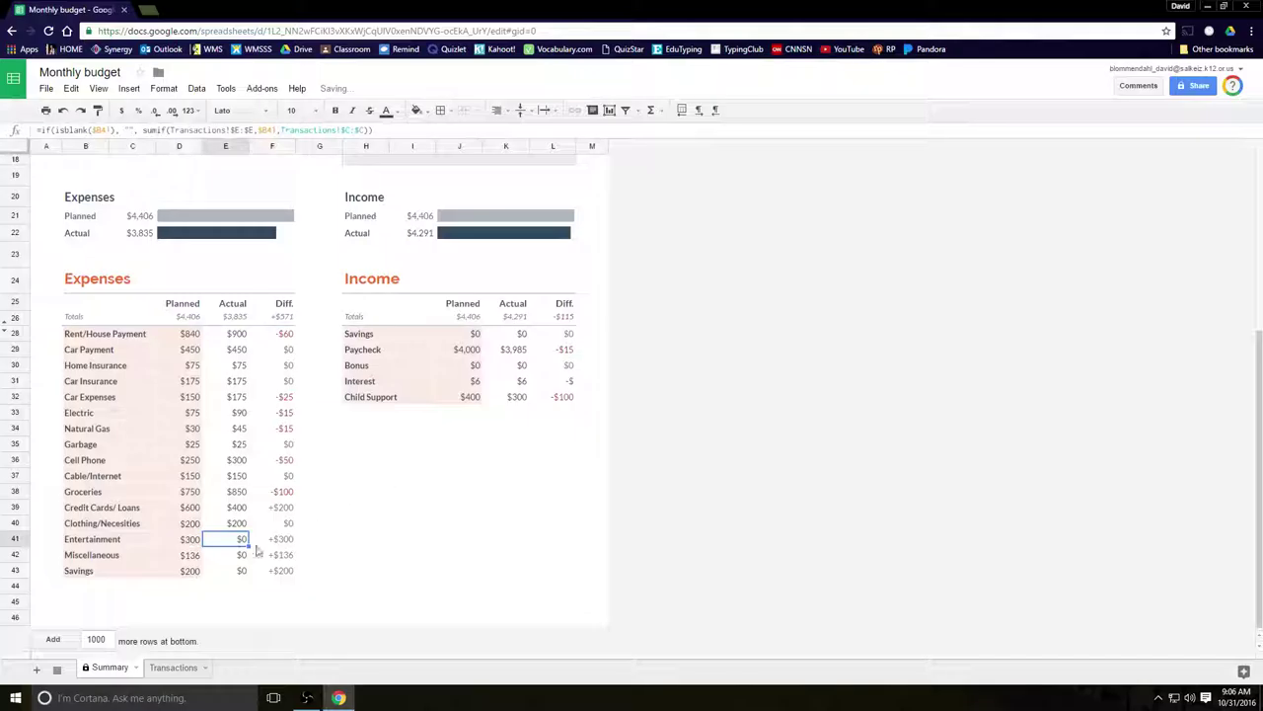
pyautogui.write('200')
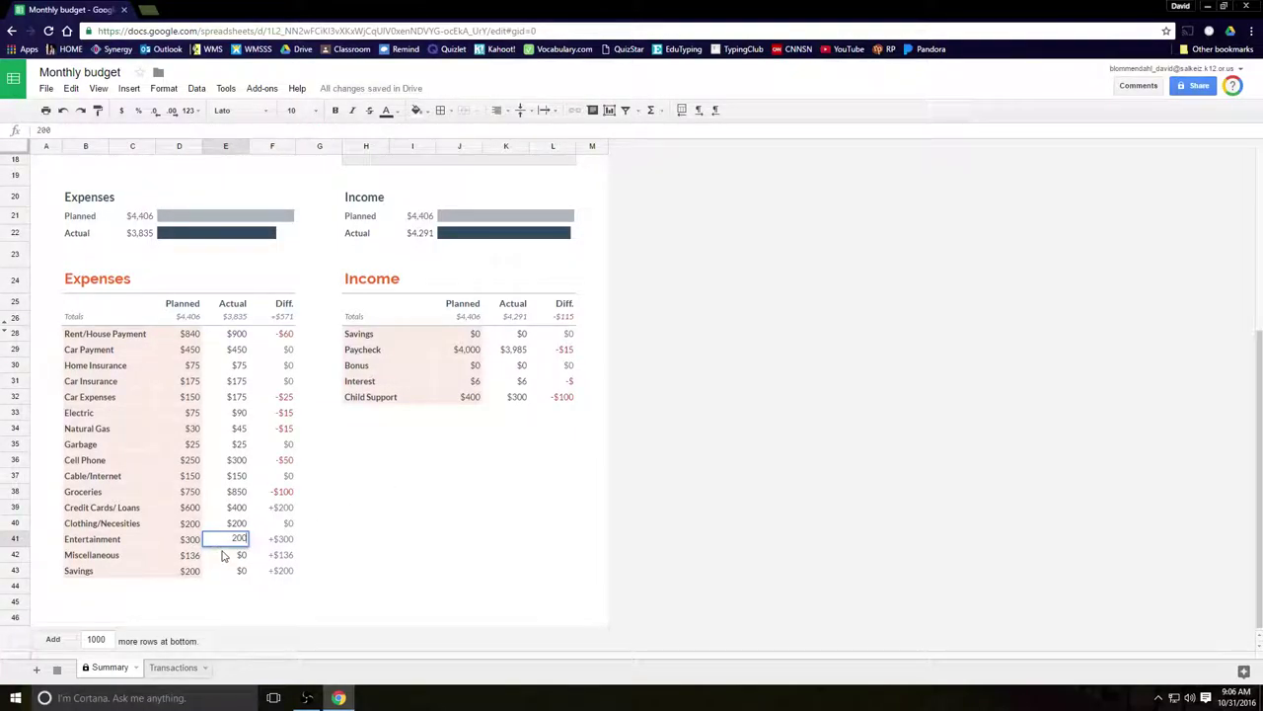
pyautogui.press('Return')
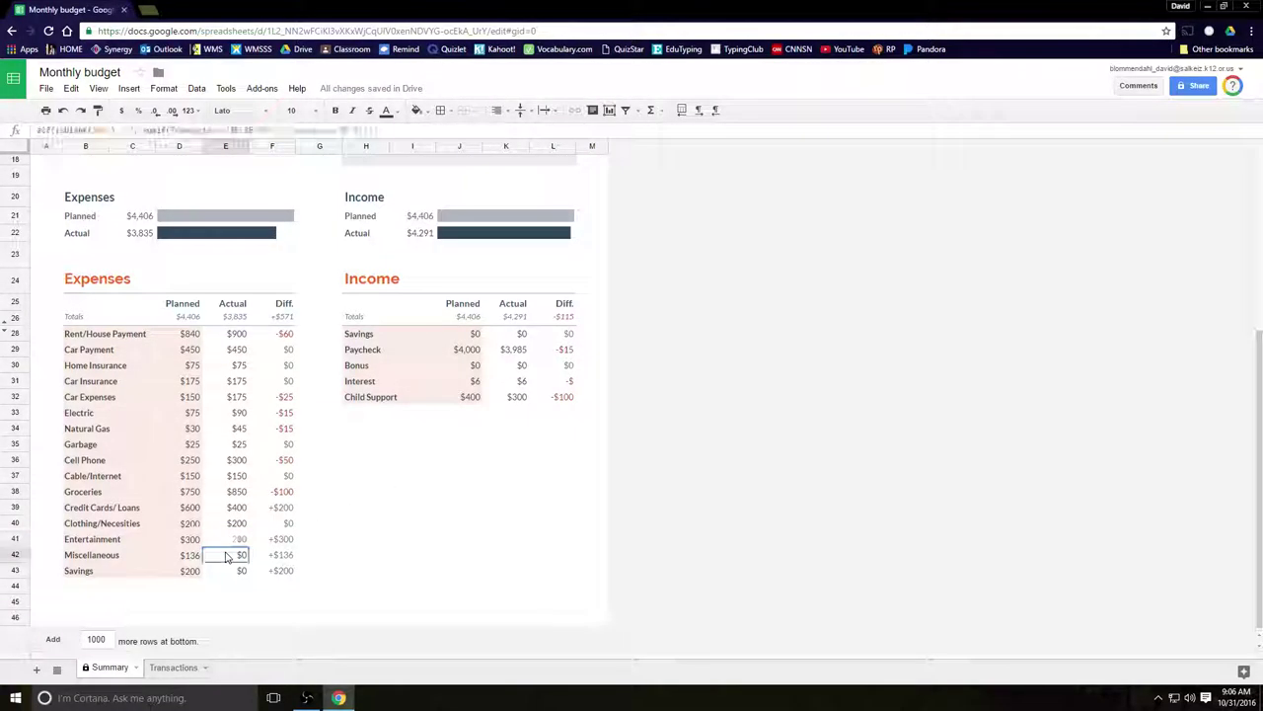
pyautogui.click(489, 414)
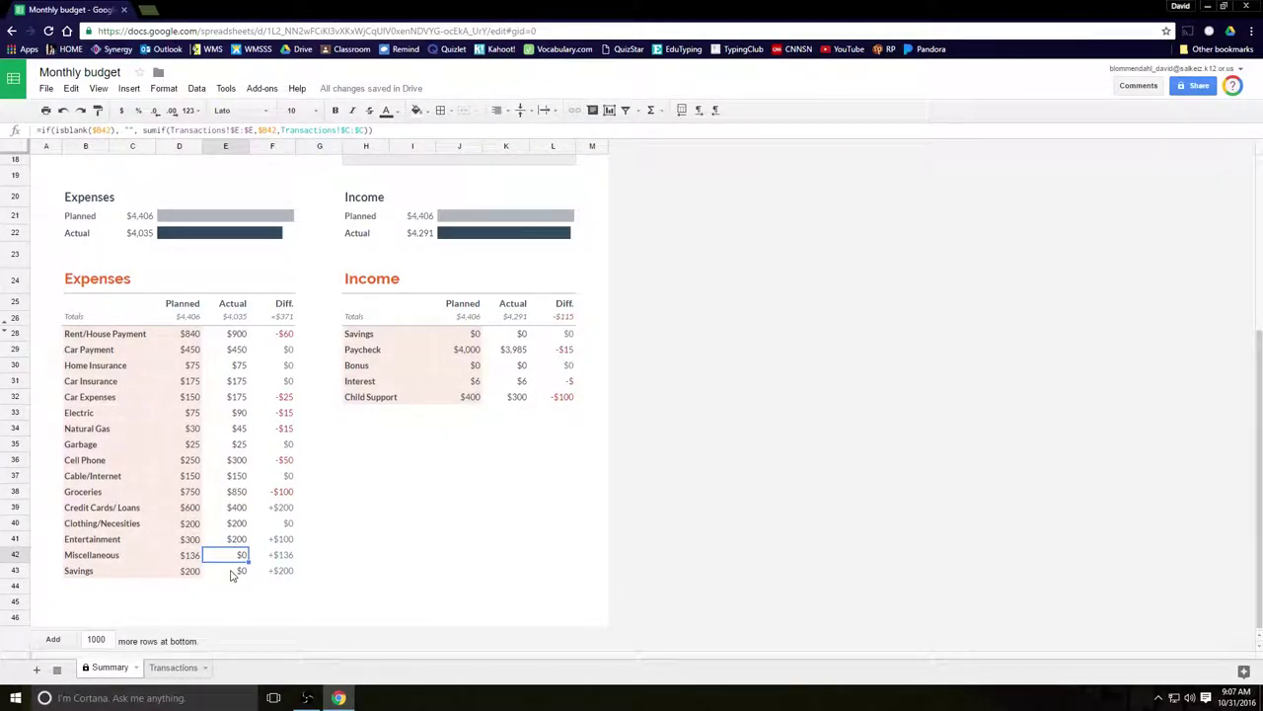
pyautogui.click(232, 572)
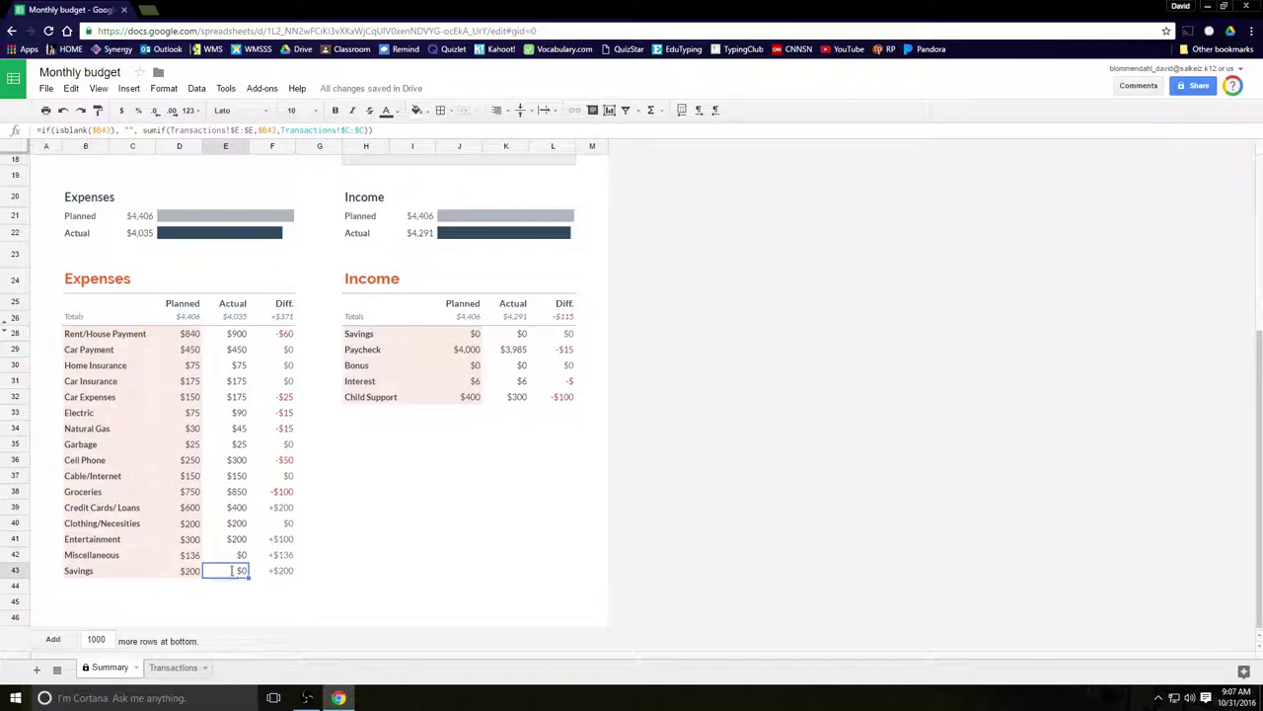
pyautogui.write('200')
pyautogui.click(239, 556)
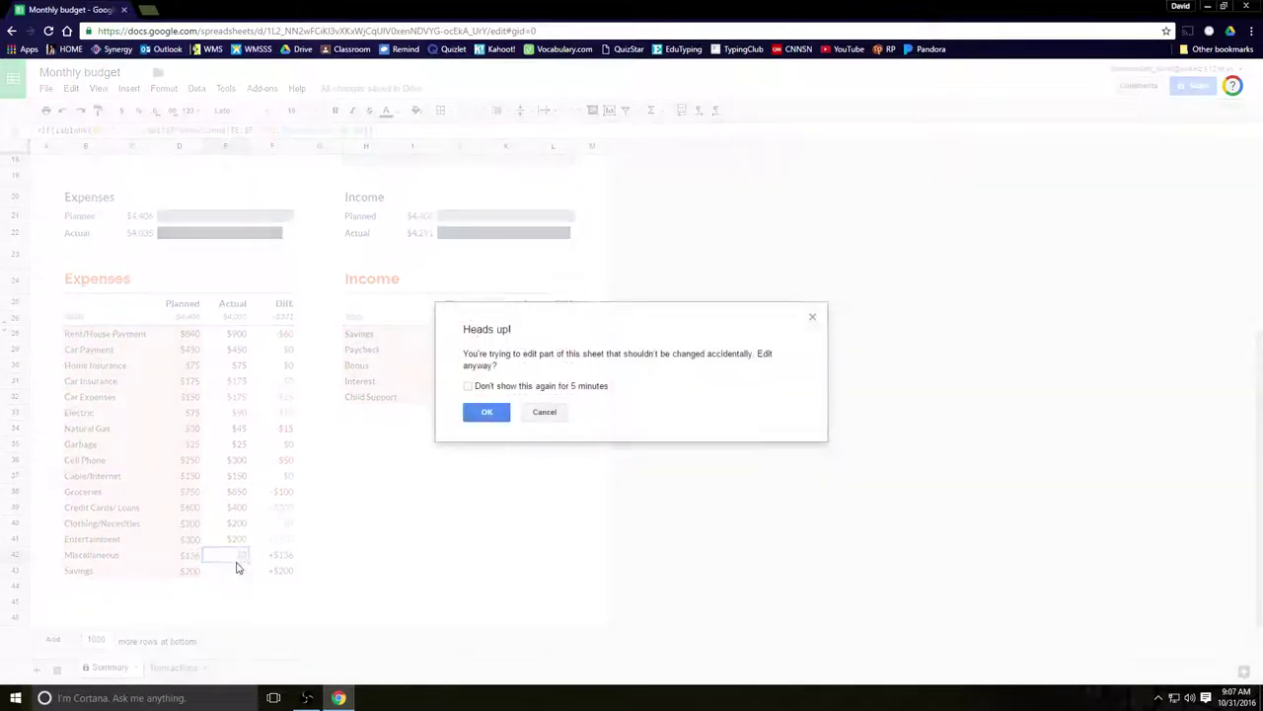
pyautogui.click(483, 418)
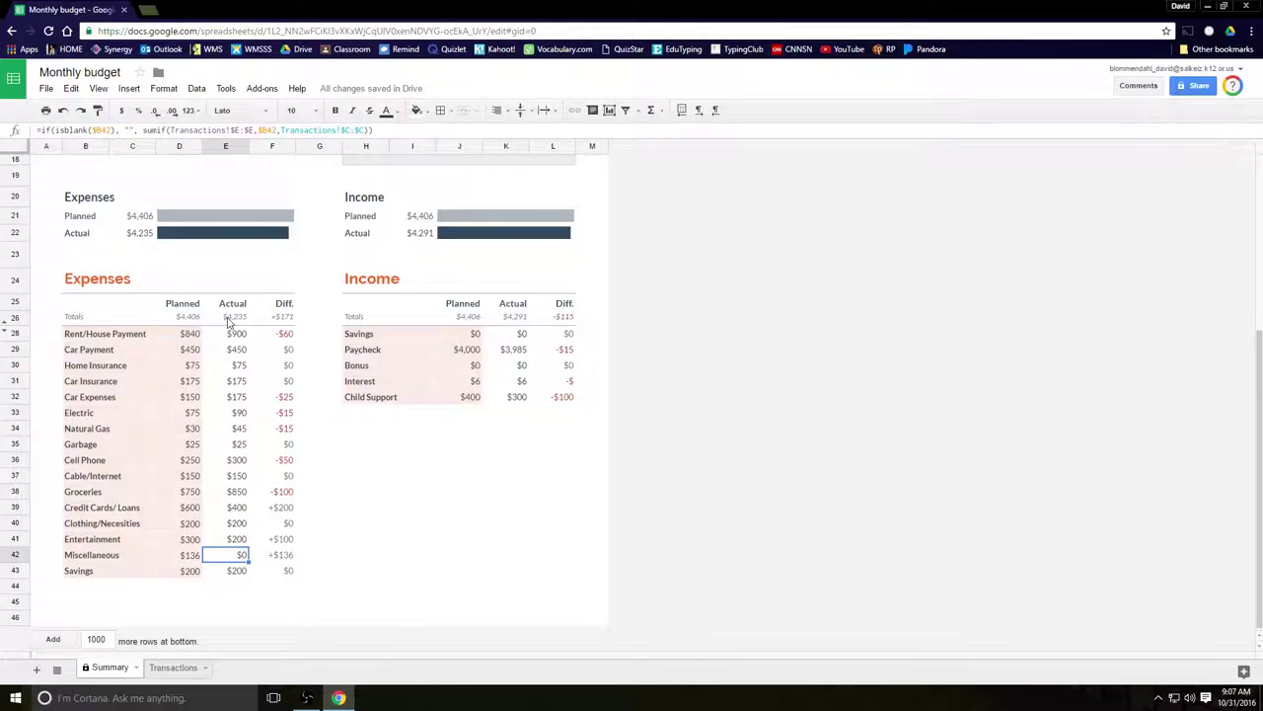
# Step: Work out 91 minus 35 = 56 in Windows Calculator, then close it
pyautogui.press('XF86Calculator')
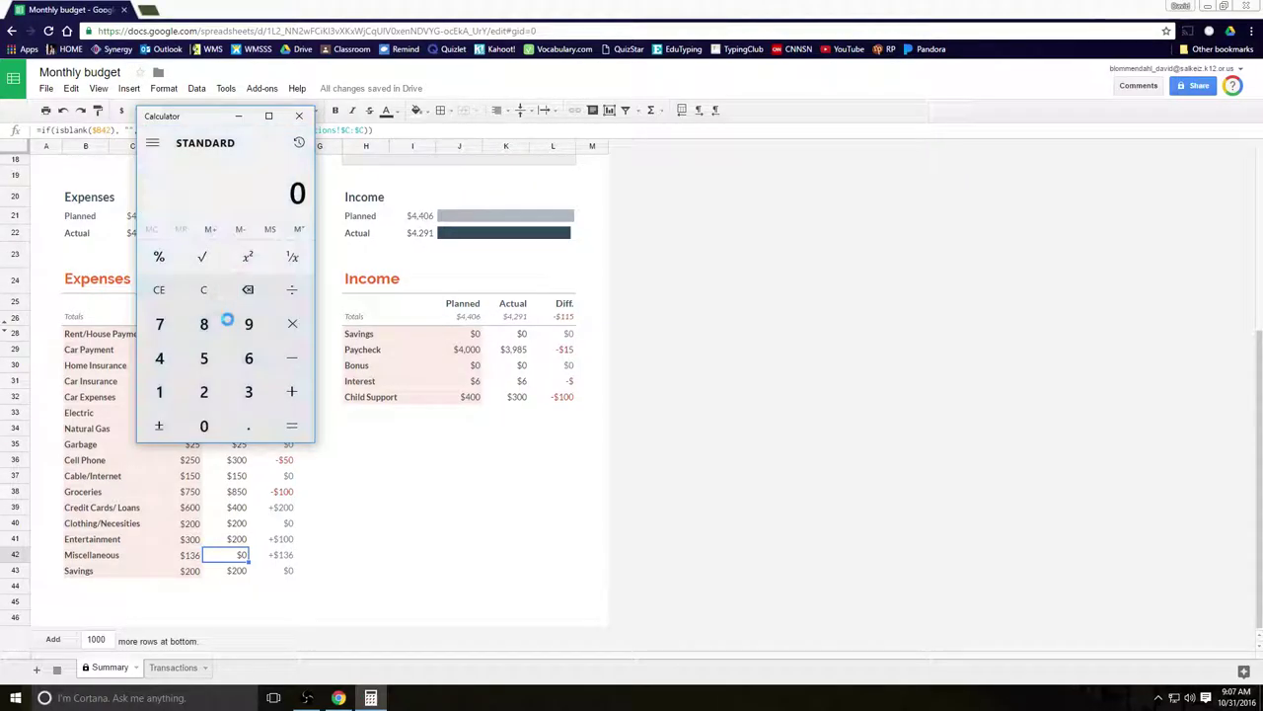
pyautogui.click(248, 323)
pyautogui.click(159, 391)
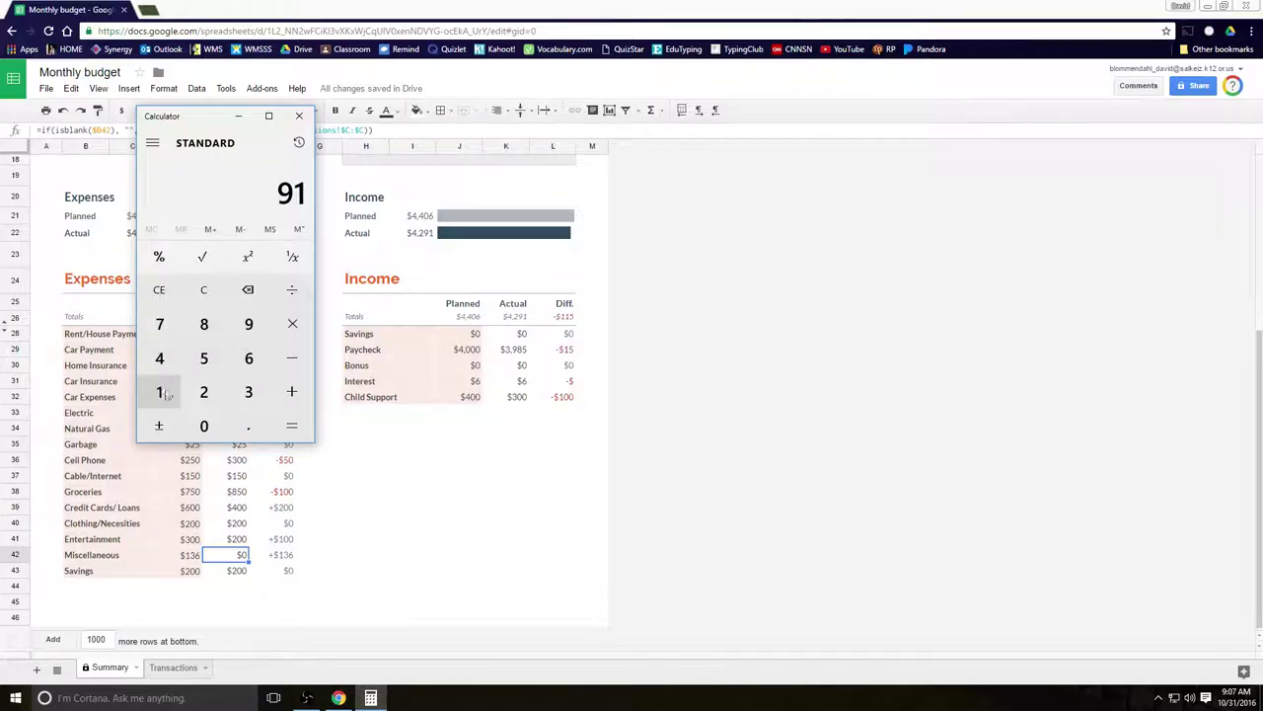
pyautogui.click(291, 357)
pyautogui.click(247, 393)
pyautogui.click(204, 359)
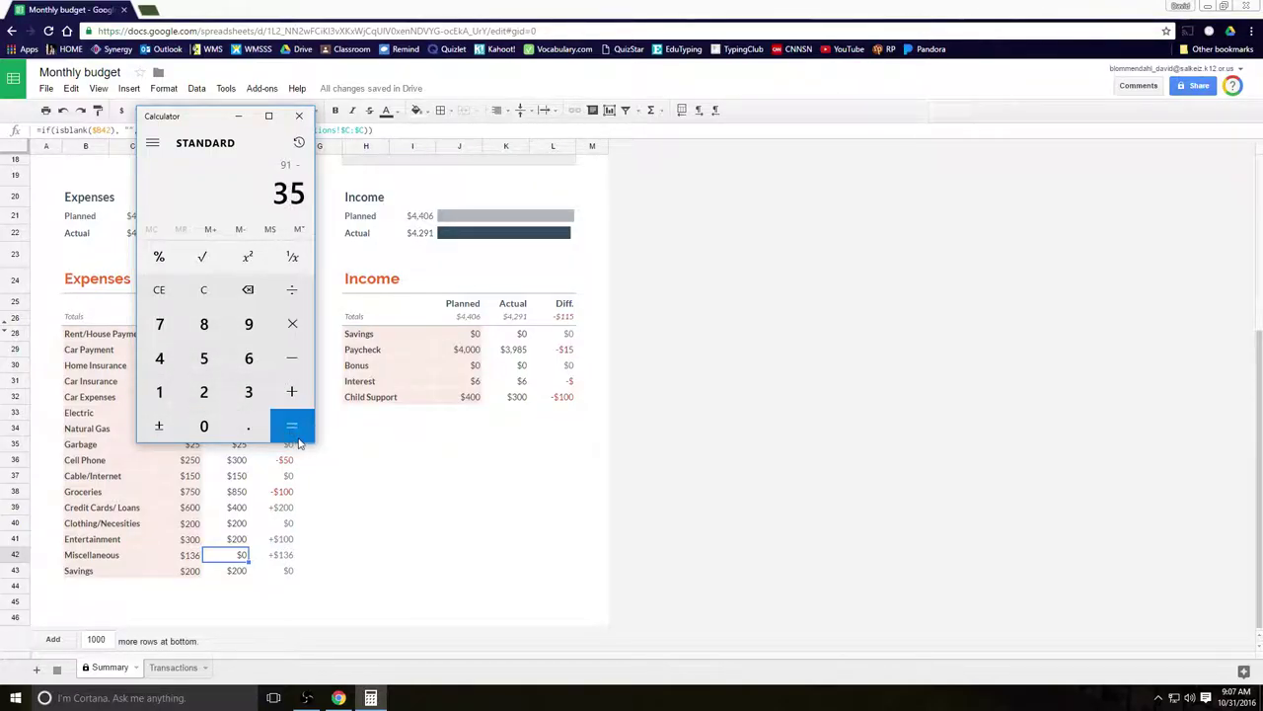
pyautogui.click(293, 425)
pyautogui.click(299, 116)
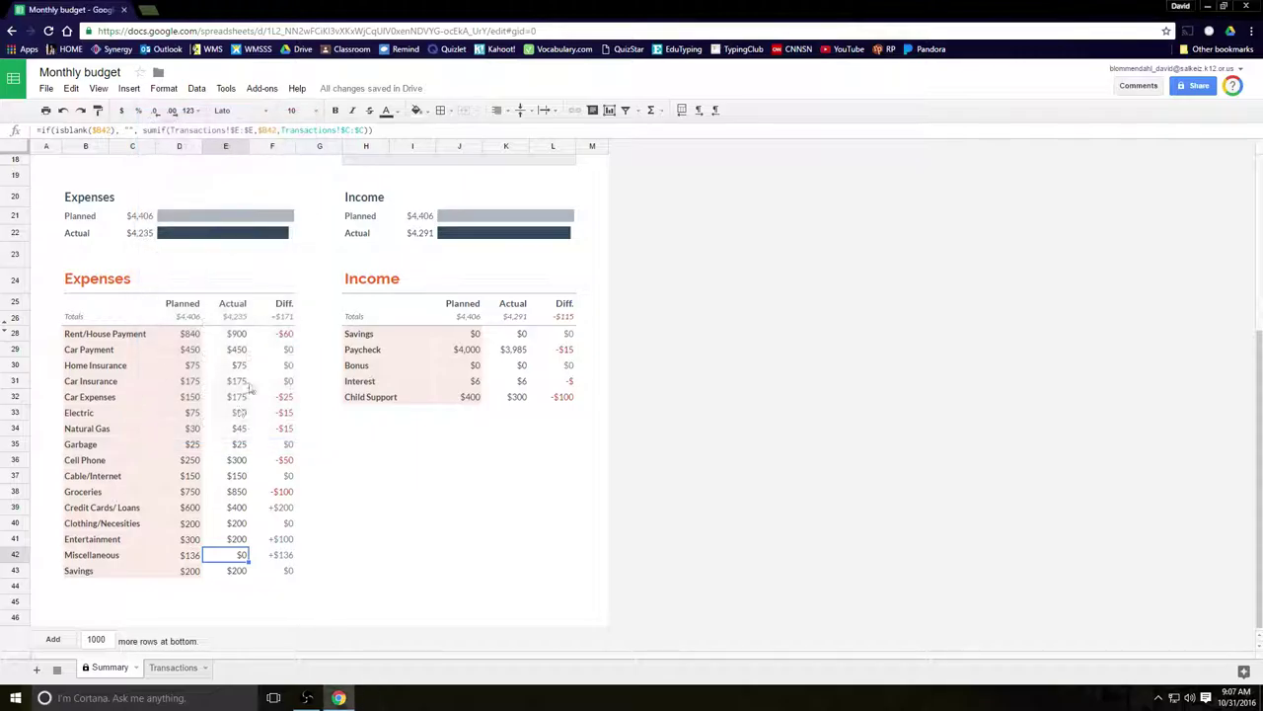
# Step: Set the Miscellaneous actual expense to $56, confirming the protected-cell warning
pyautogui.write('56')
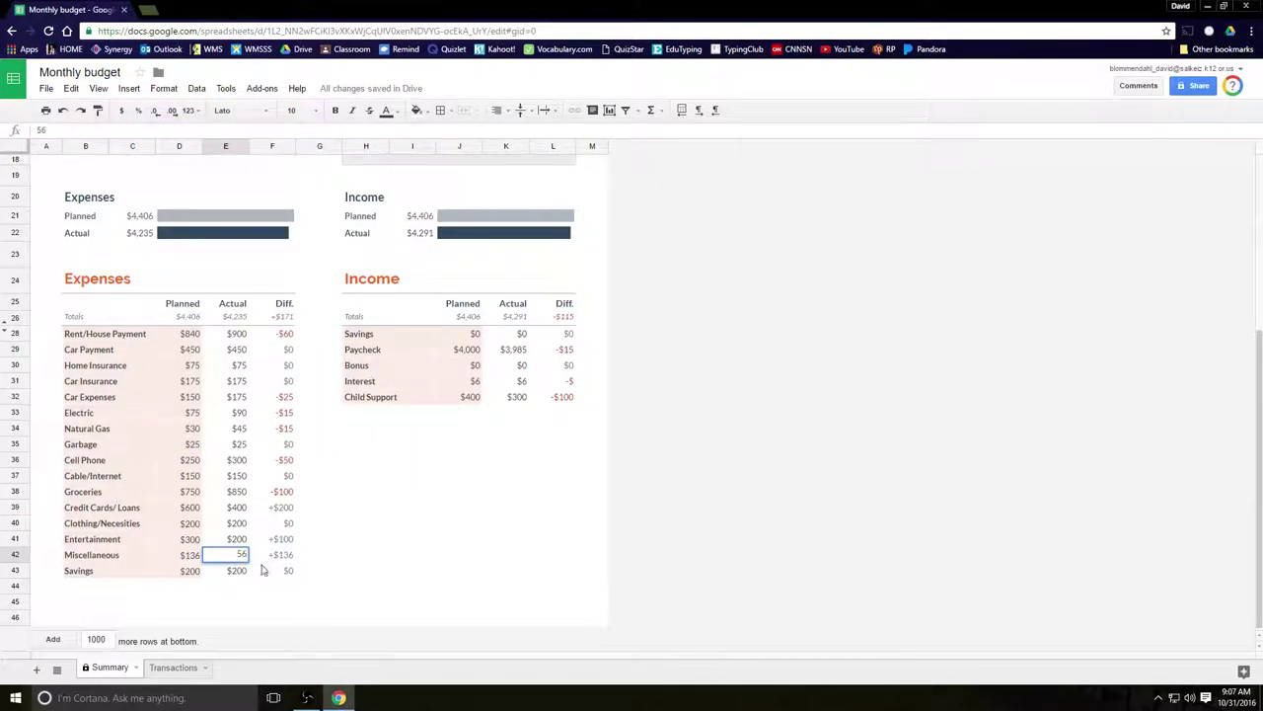
pyautogui.click(231, 541)
pyautogui.click(486, 411)
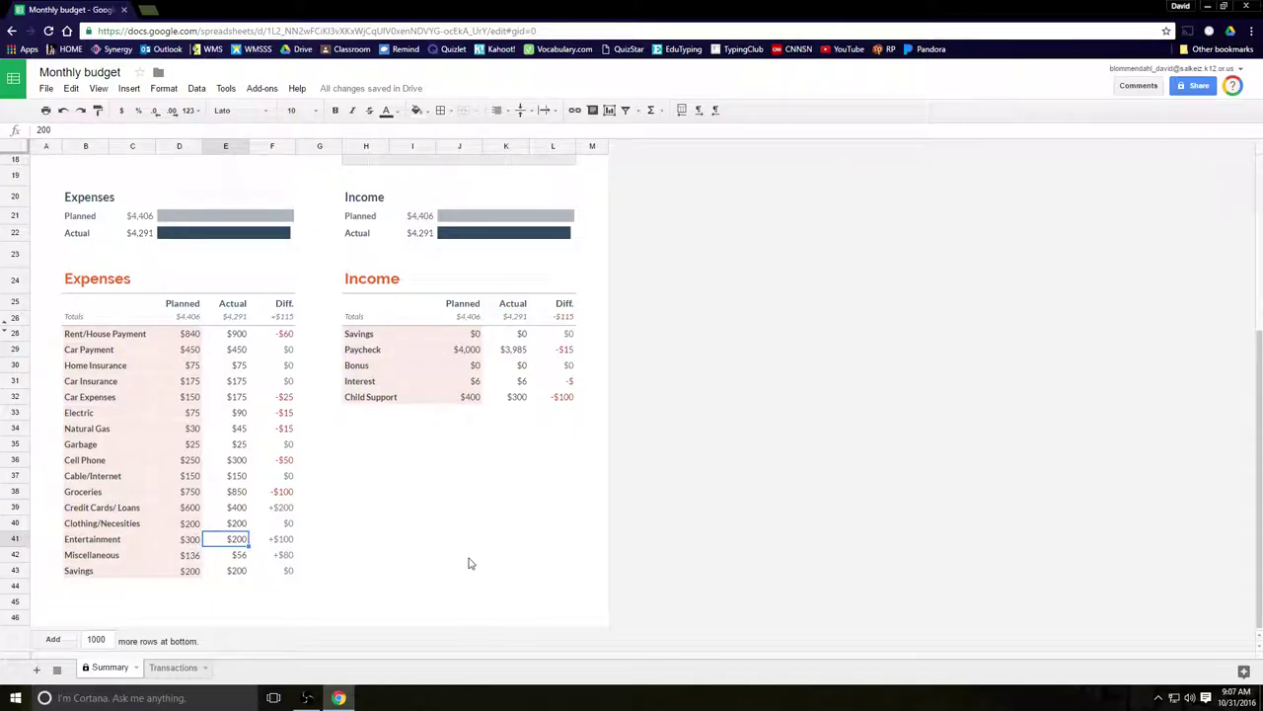
pyautogui.scroll(1, 469, 562)
pyautogui.scroll(2, 469, 563)
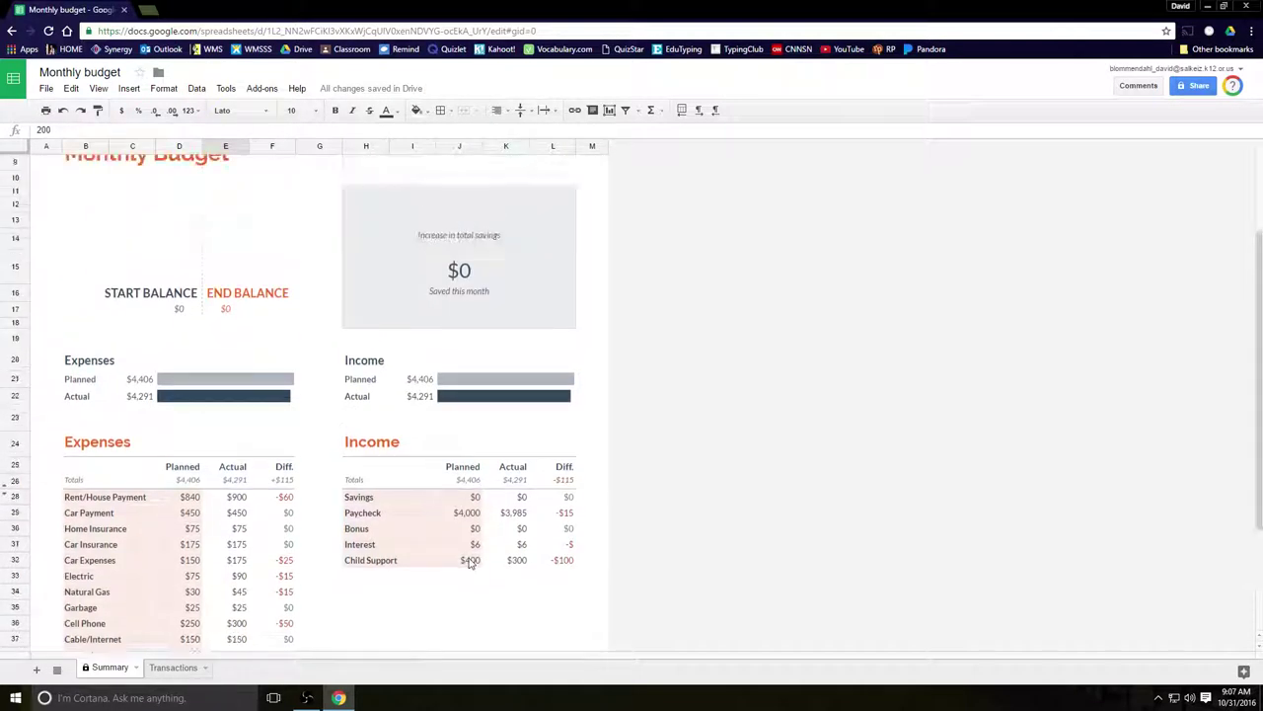
pyautogui.scroll(2, 469, 562)
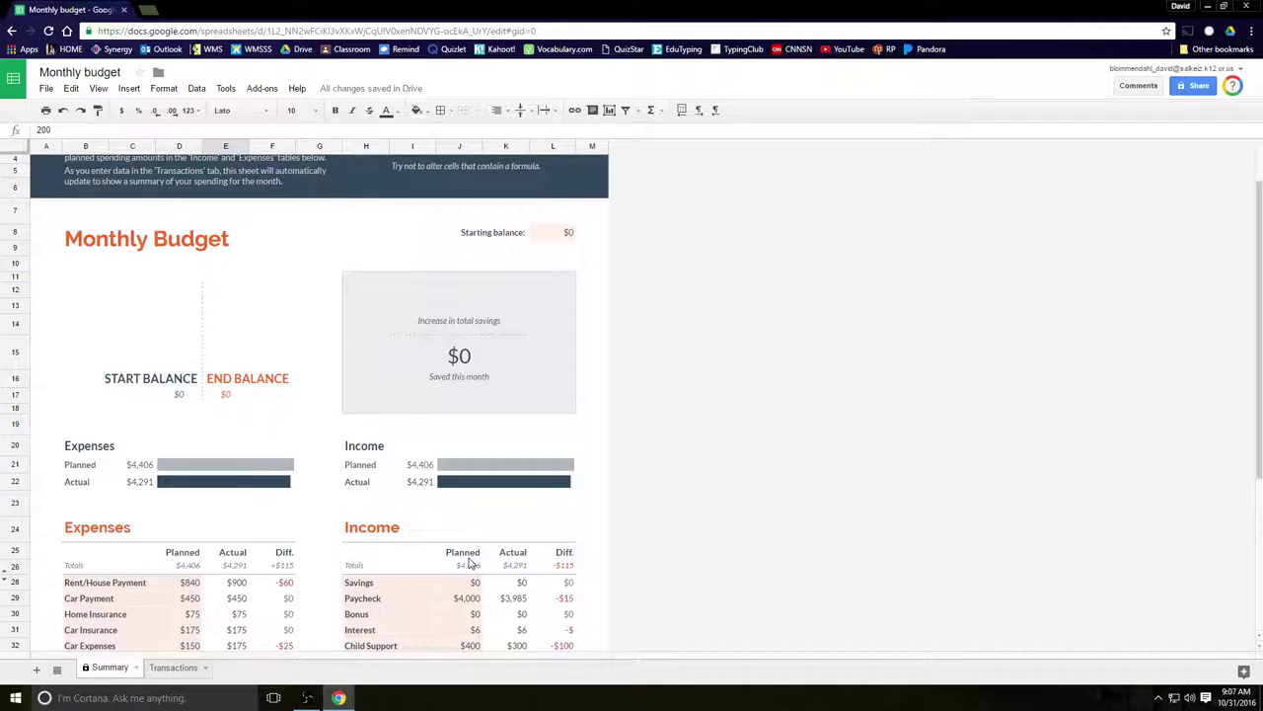
pyautogui.scroll(-3, 469, 563)
pyautogui.scroll(-1, 469, 563)
pyautogui.scroll(1, 469, 563)
pyautogui.scroll(1, 469, 563)
pyautogui.scroll(-1, 469, 562)
pyautogui.scroll(-1, 469, 563)
pyautogui.scroll(-1, 469, 563)
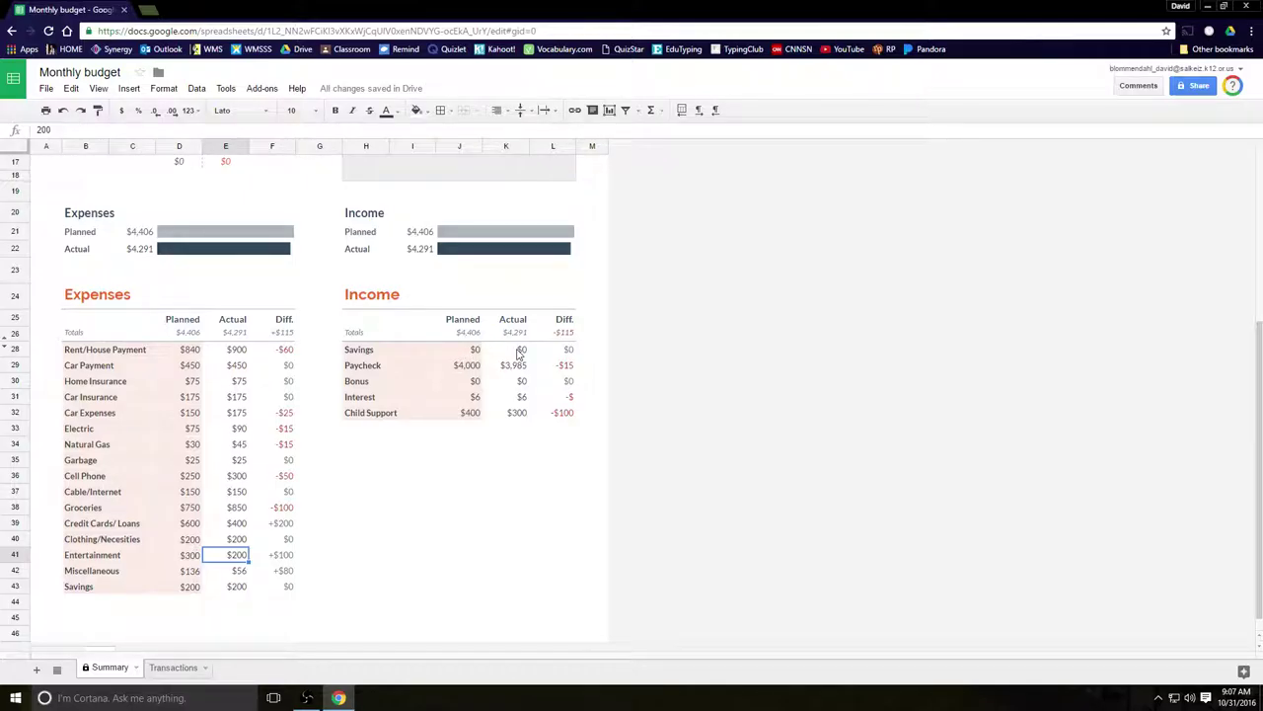
# Step: Enter $200 as the Savings income actual in K28
pyautogui.click(518, 353)
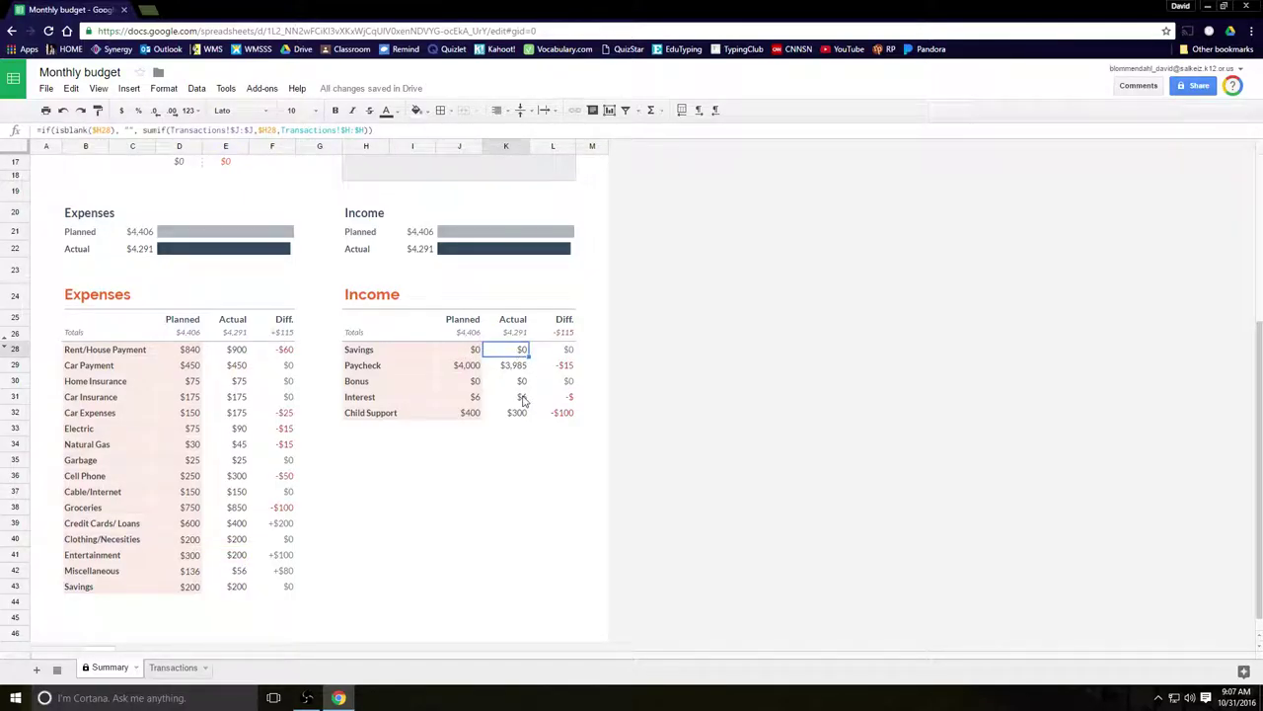
pyautogui.write('28')
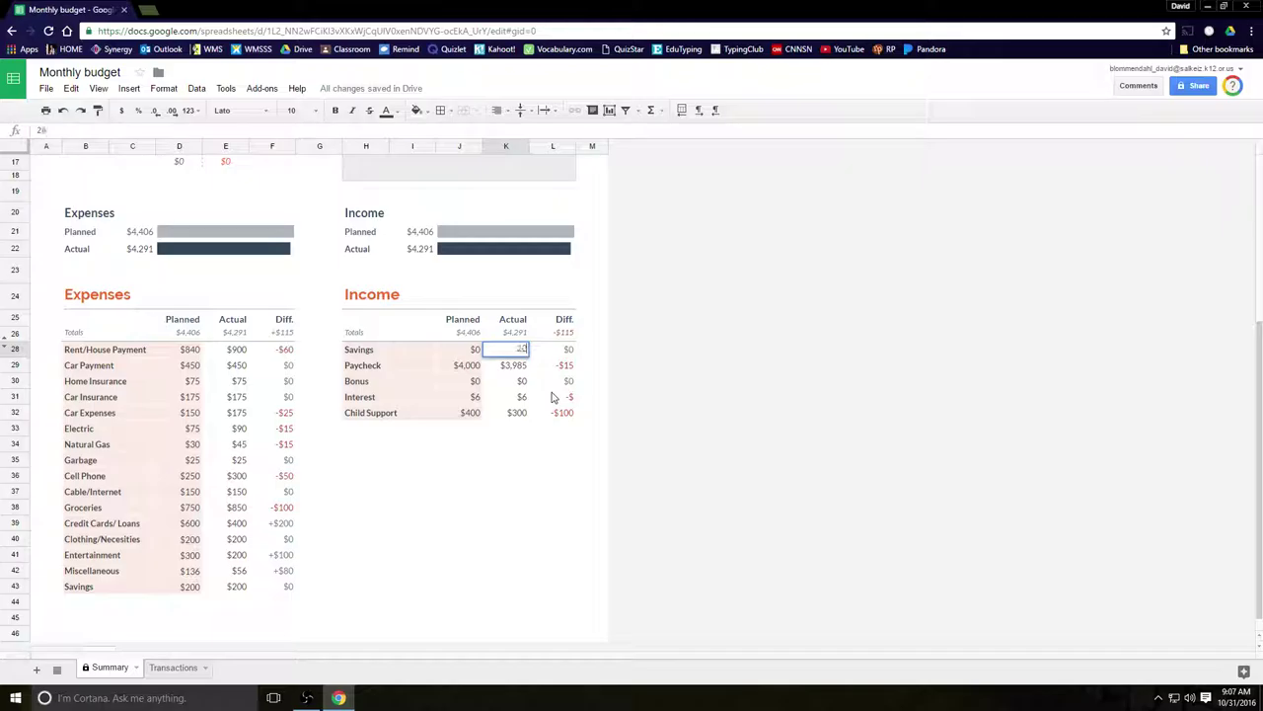
pyautogui.click(518, 414)
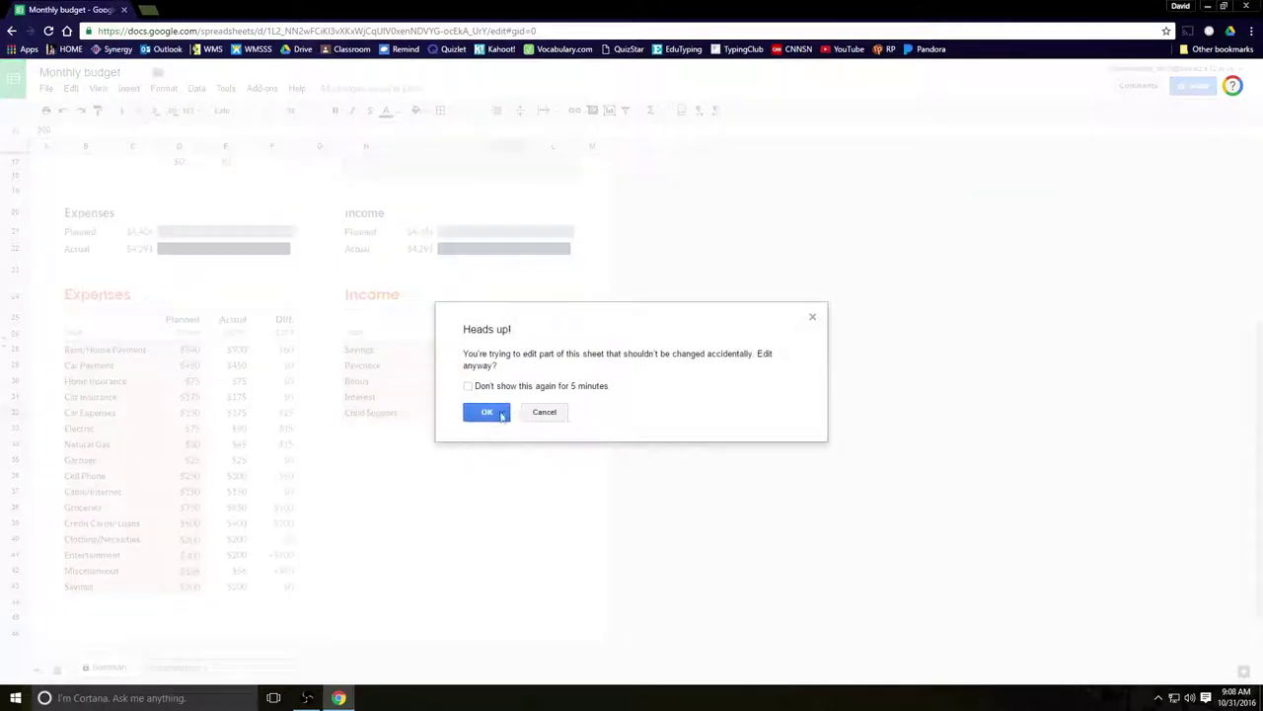
pyautogui.click(489, 413)
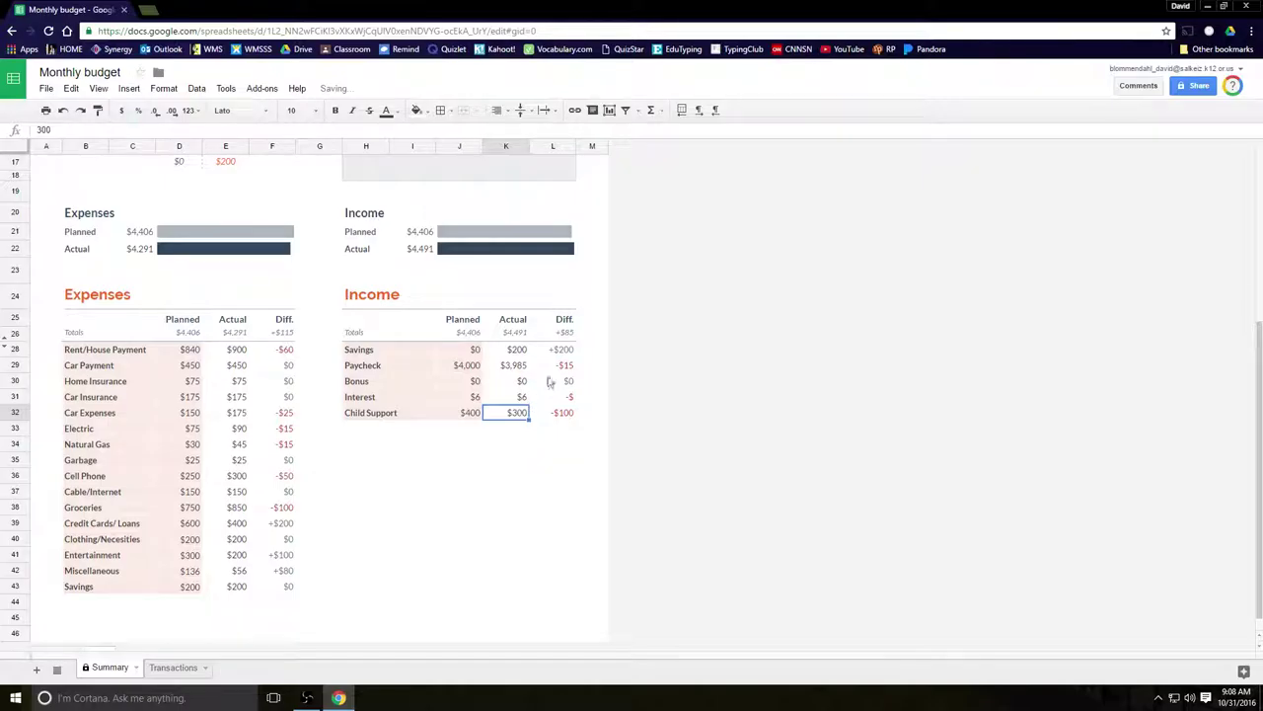
pyautogui.scroll(2, 550, 393)
pyautogui.scroll(3, 549, 394)
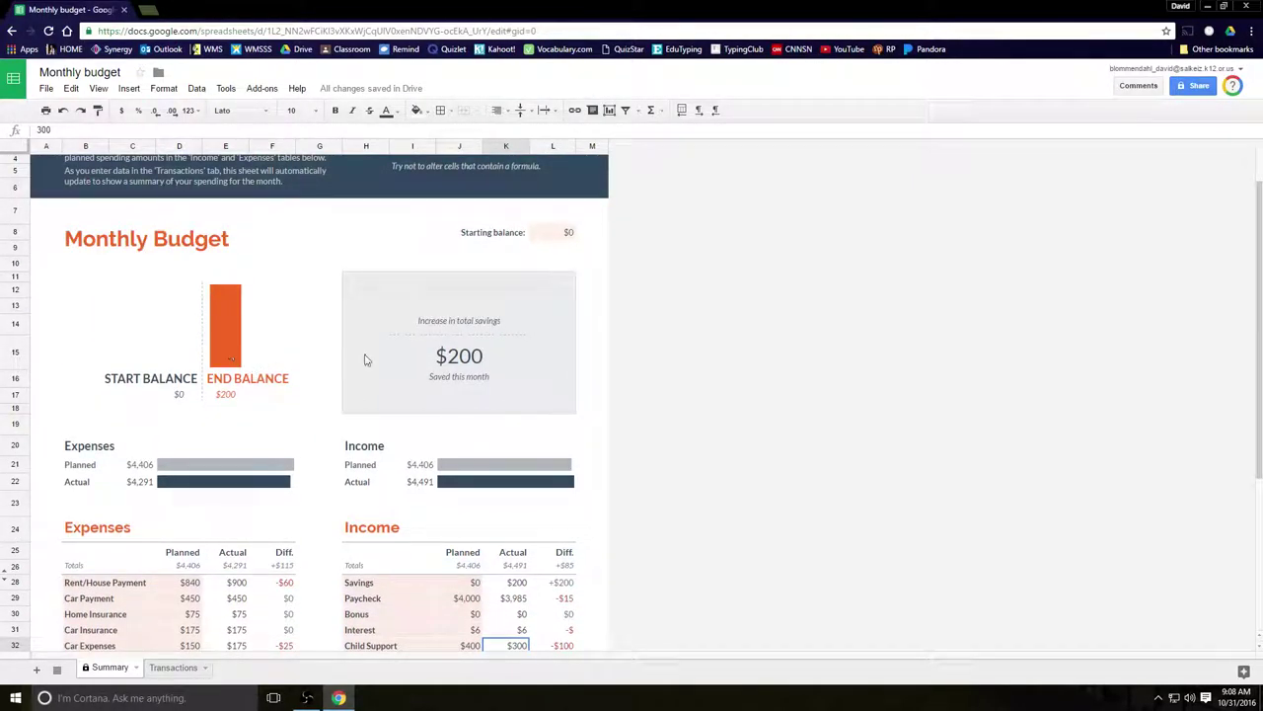
pyautogui.scroll(-2, 582, 484)
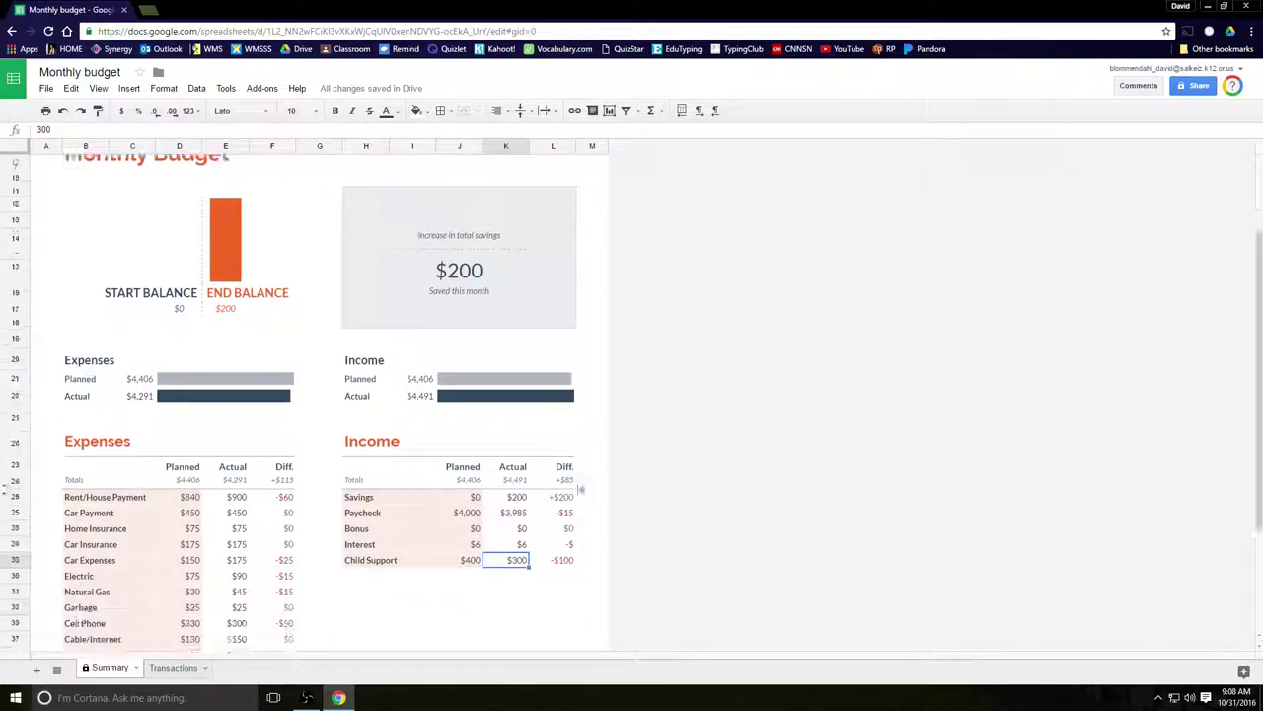
pyautogui.scroll(-1, 582, 484)
pyautogui.scroll(-3, 688, 538)
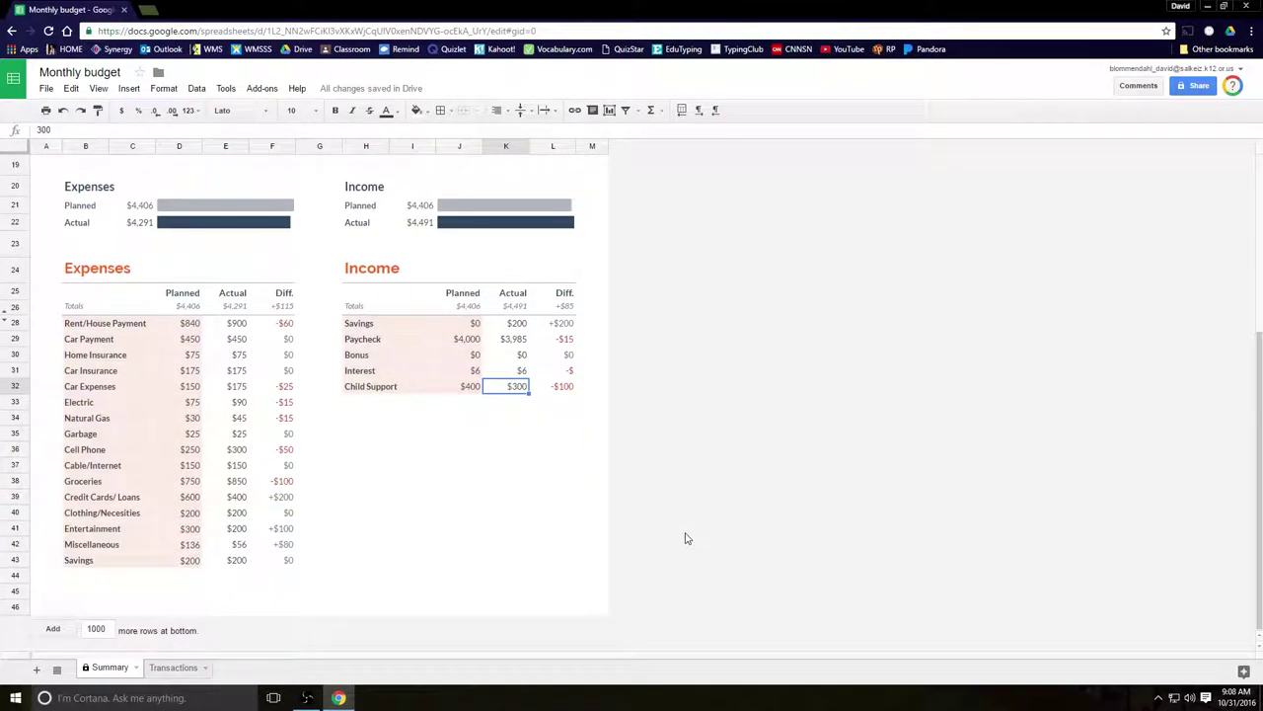
pyautogui.scroll(1, 688, 538)
pyautogui.scroll(-1, 688, 538)
pyautogui.scroll(1, 688, 538)
pyautogui.scroll(1, 688, 538)
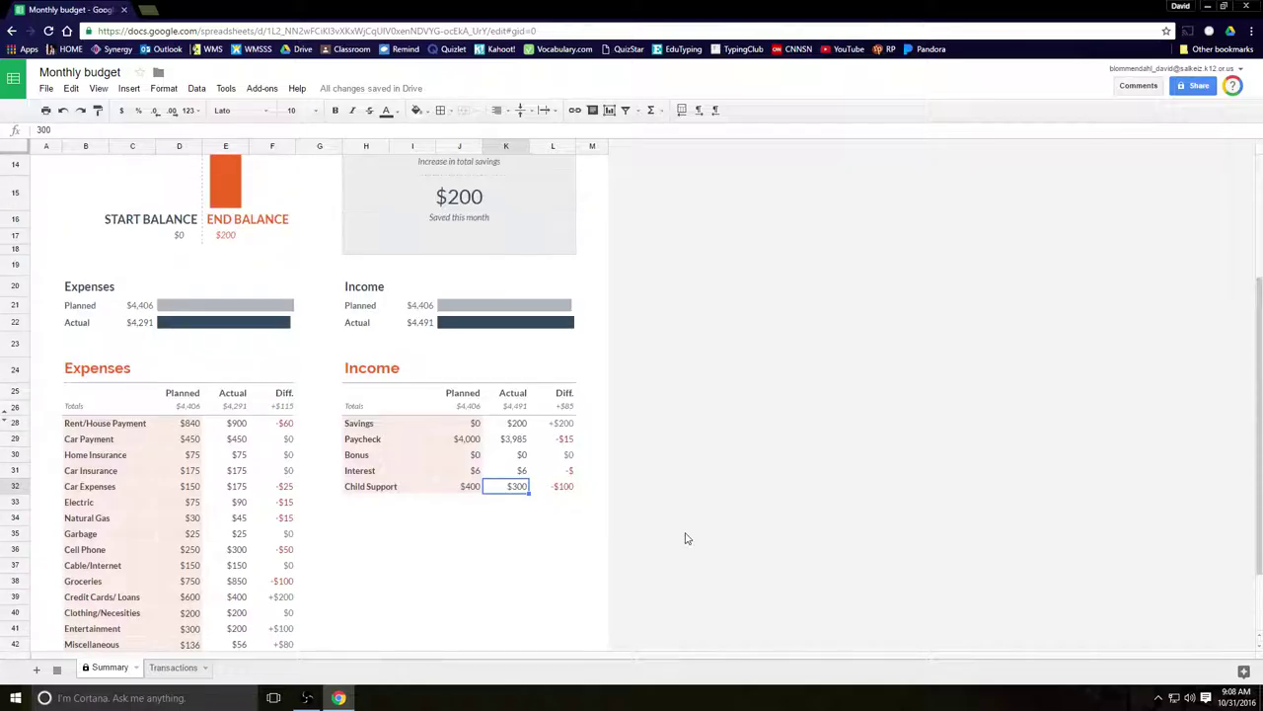
pyautogui.scroll(1, 688, 538)
pyautogui.scroll(2, 688, 538)
pyautogui.scroll(-4, 688, 538)
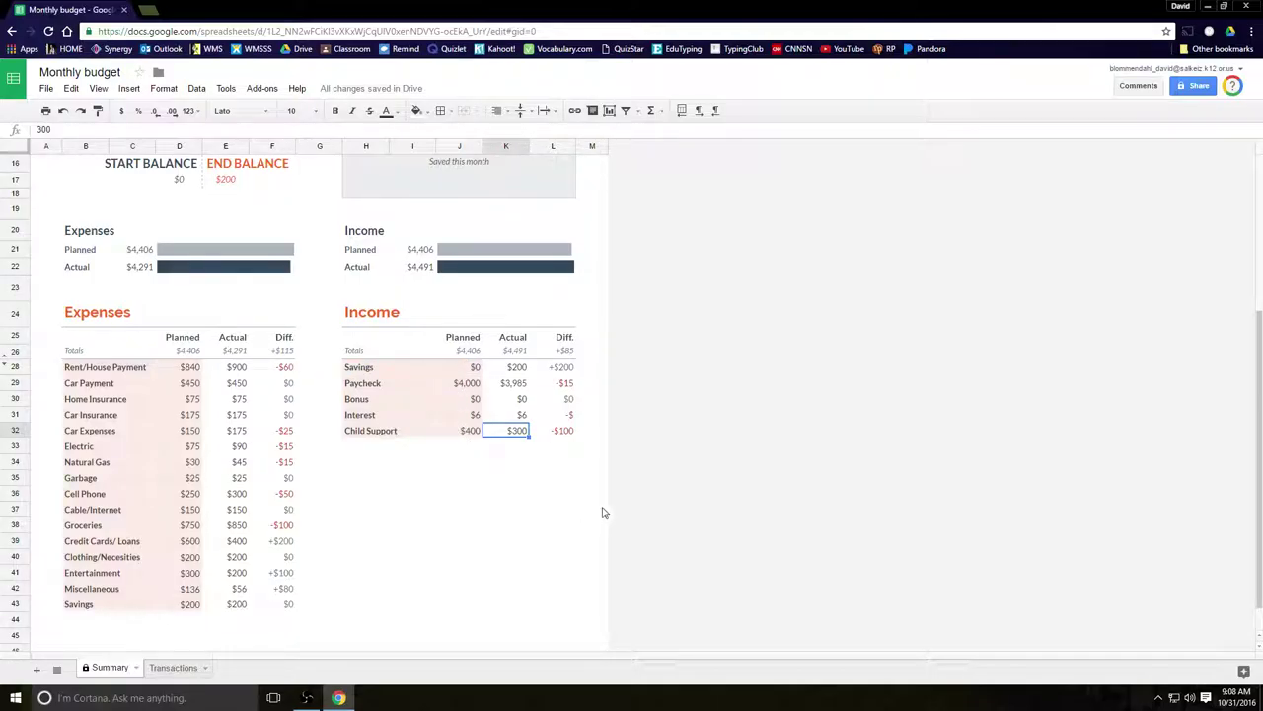
pyautogui.scroll(-1, 641, 547)
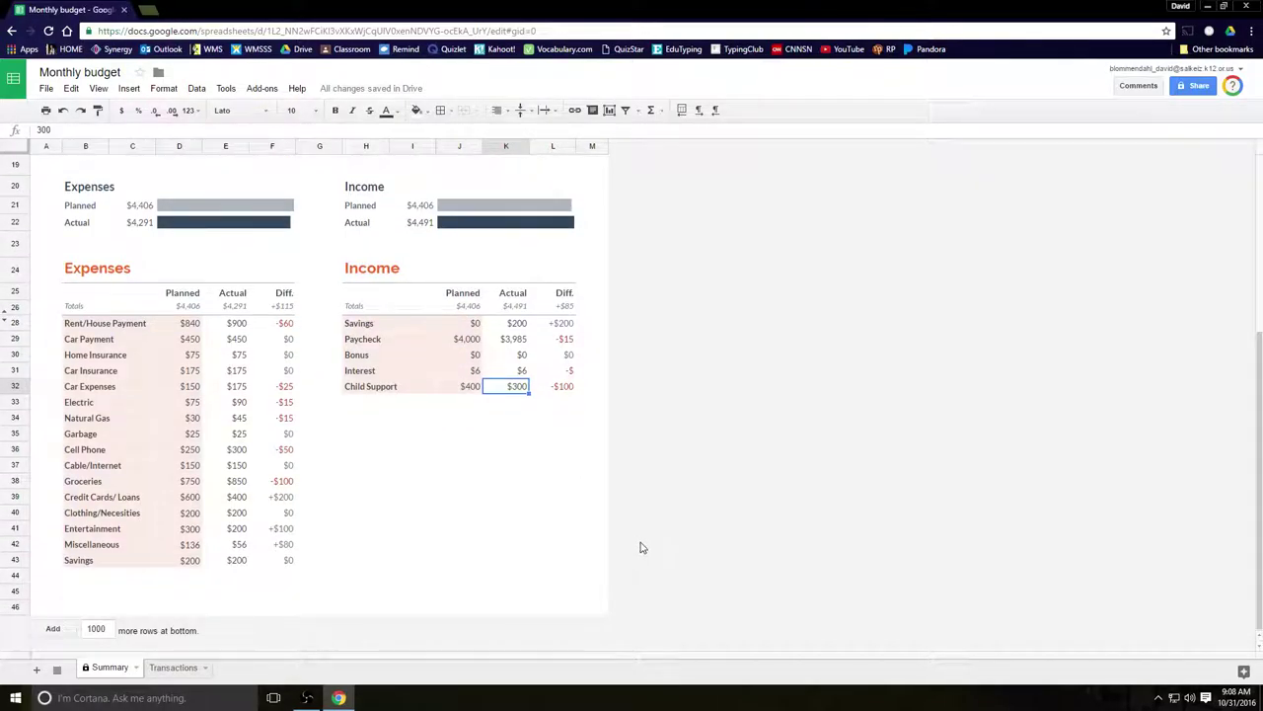
pyautogui.scroll(5, 641, 548)
pyautogui.scroll(-2, 641, 546)
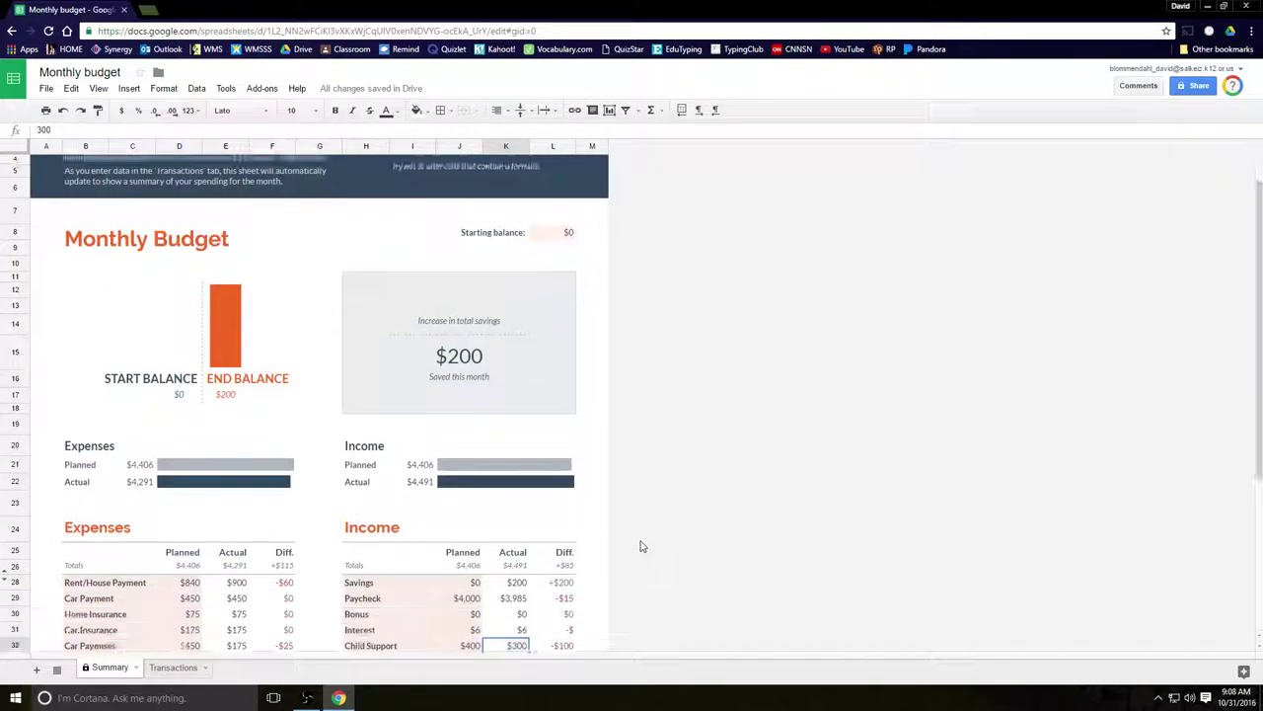
pyautogui.scroll(-2, 640, 546)
pyautogui.scroll(-1, 641, 546)
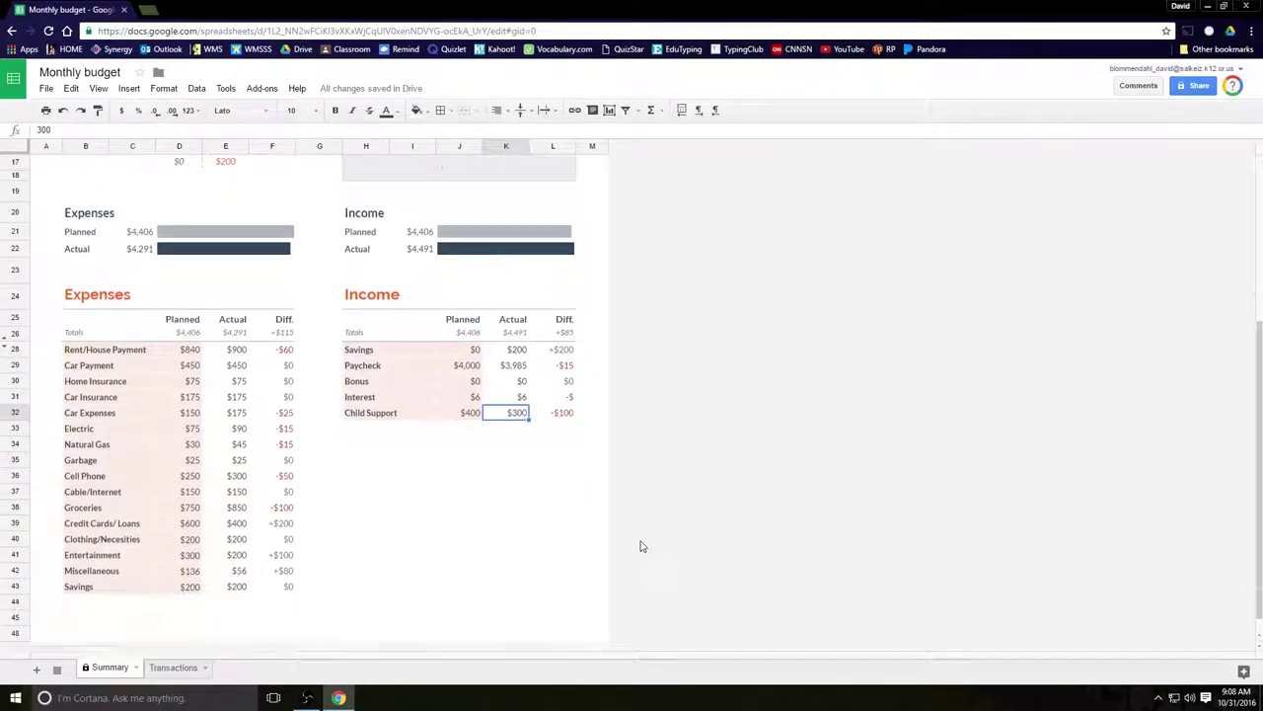
pyautogui.scroll(1, 640, 546)
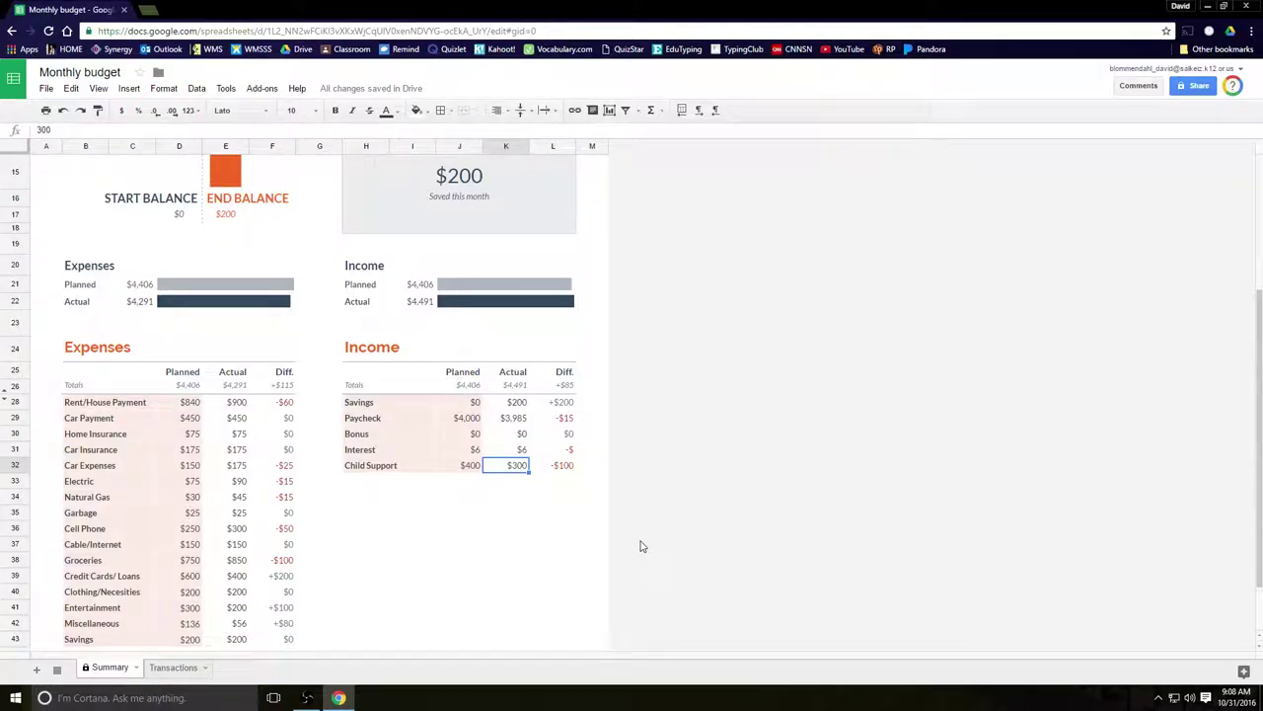
pyautogui.scroll(1, 641, 546)
pyautogui.scroll(1, 641, 546)
pyautogui.scroll(1, 641, 546)
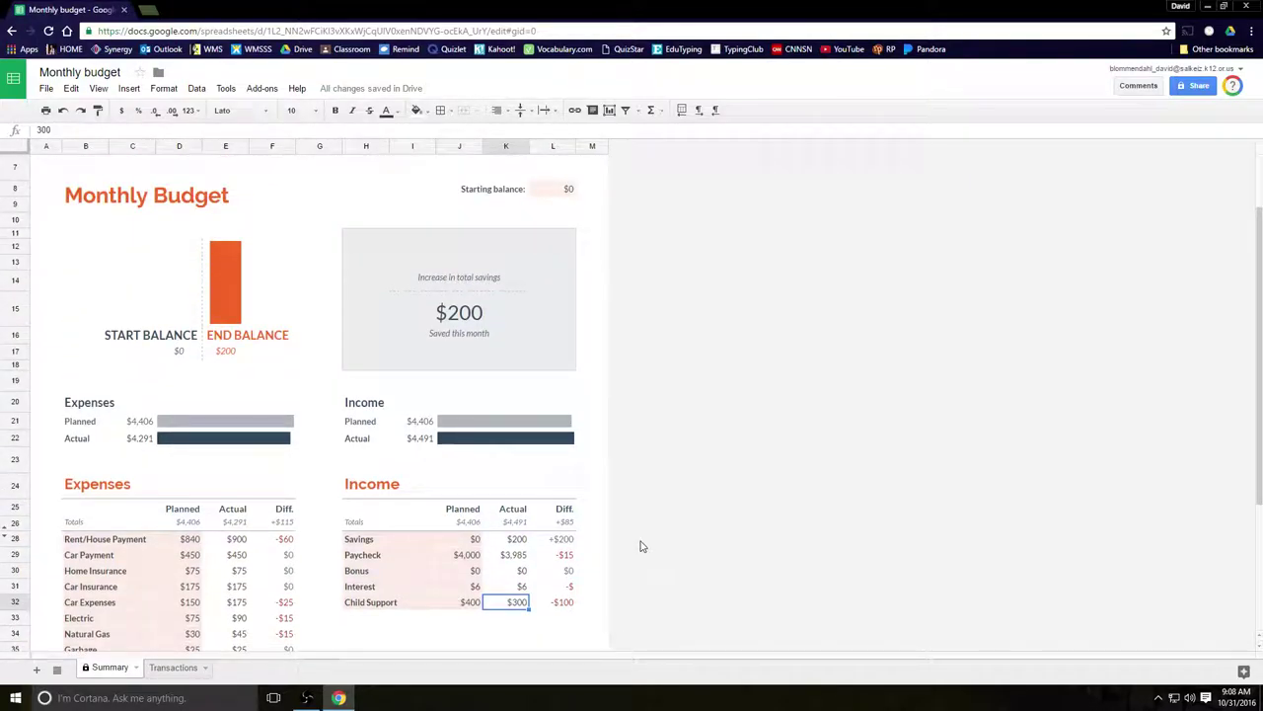
pyautogui.scroll(-2, 640, 546)
pyautogui.scroll(-2, 640, 546)
pyautogui.scroll(1, 640, 546)
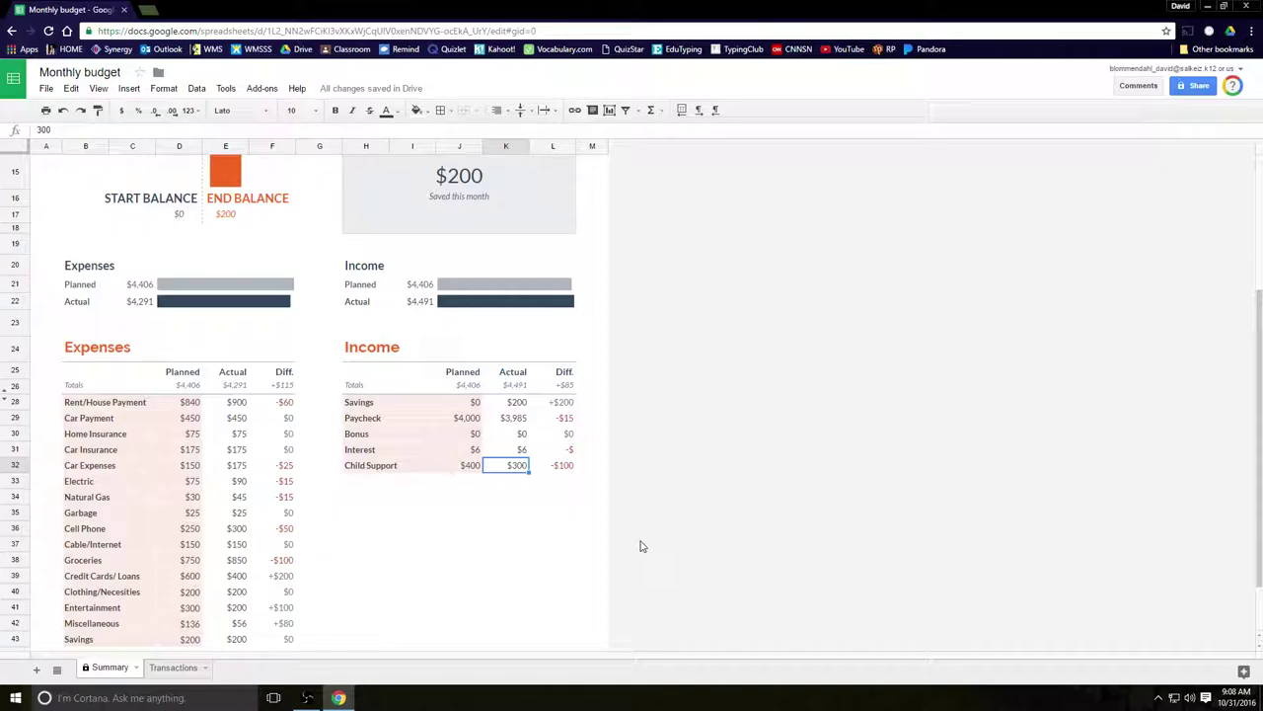
# Step: Bring the OBS window forward from the taskbar to stop the recording
pyautogui.click(308, 697)
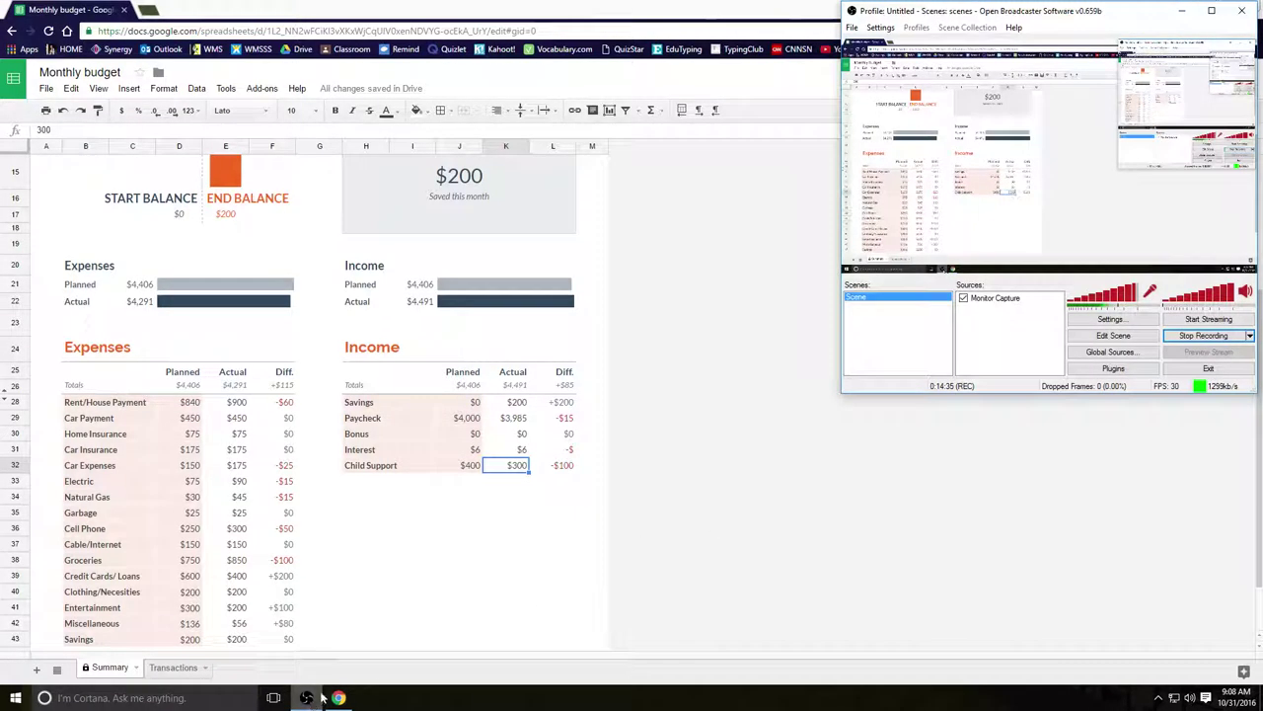